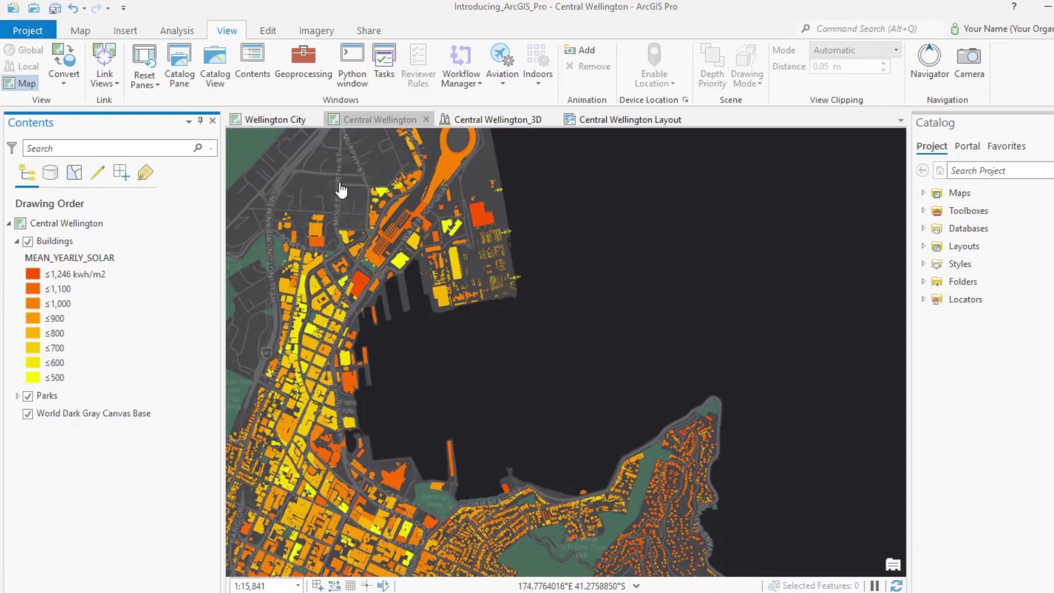
# Step: Switch to the Central Wellington_3D scene view in ArcGIS Pro
pyautogui.click(476, 120)
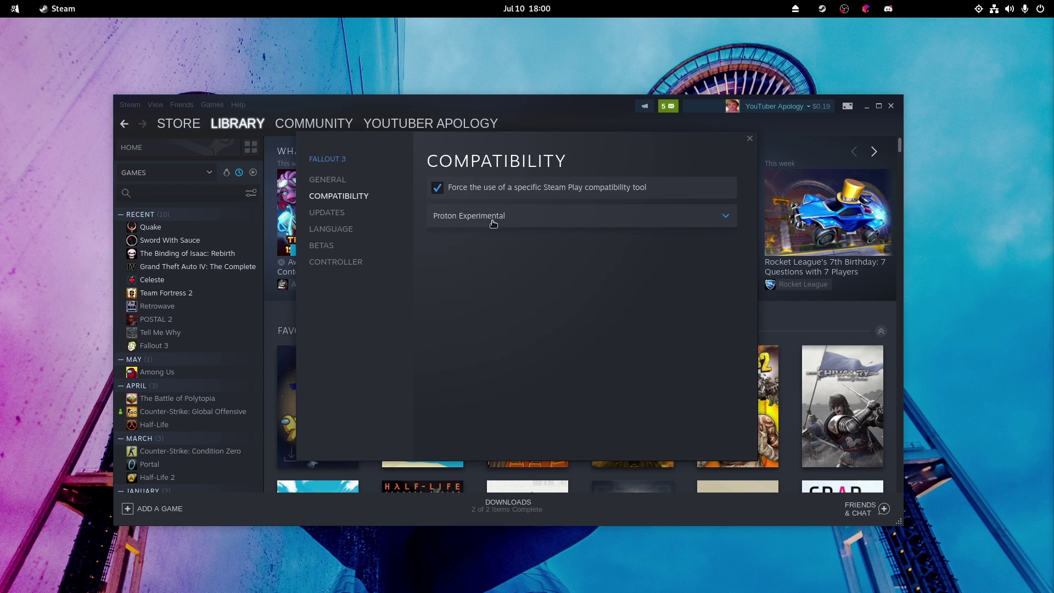
# Step: Close Fallout 3's properties window, leaving Proton 7.0-3 selected
pyautogui.click(749, 140)
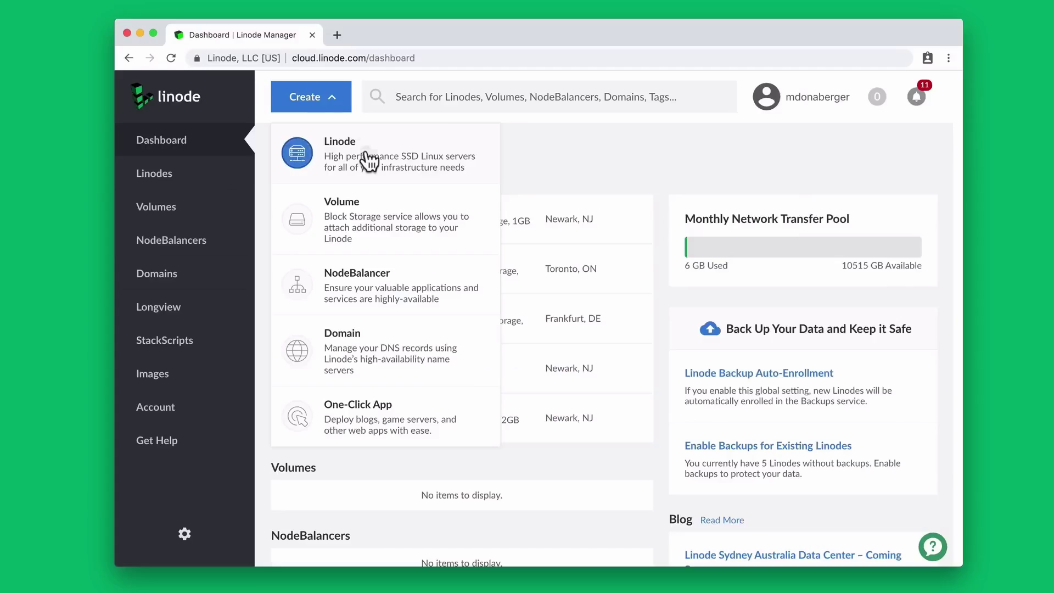
# Step: Start a new Linode using the Ubuntu 18.10 image
pyautogui.click(370, 161)
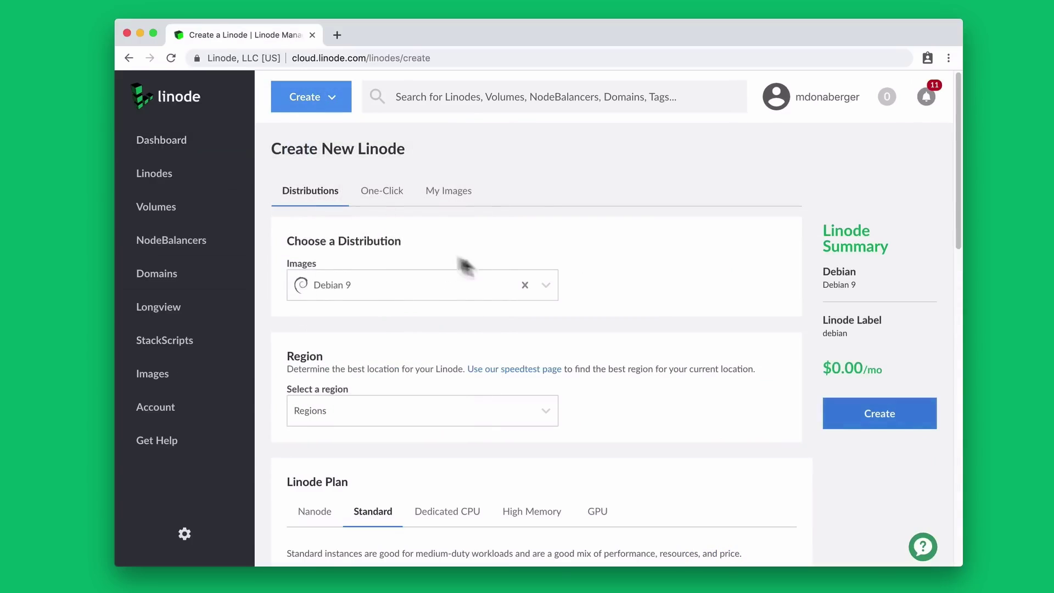
pyautogui.click(546, 285)
pyautogui.scroll(-10, 494, 377)
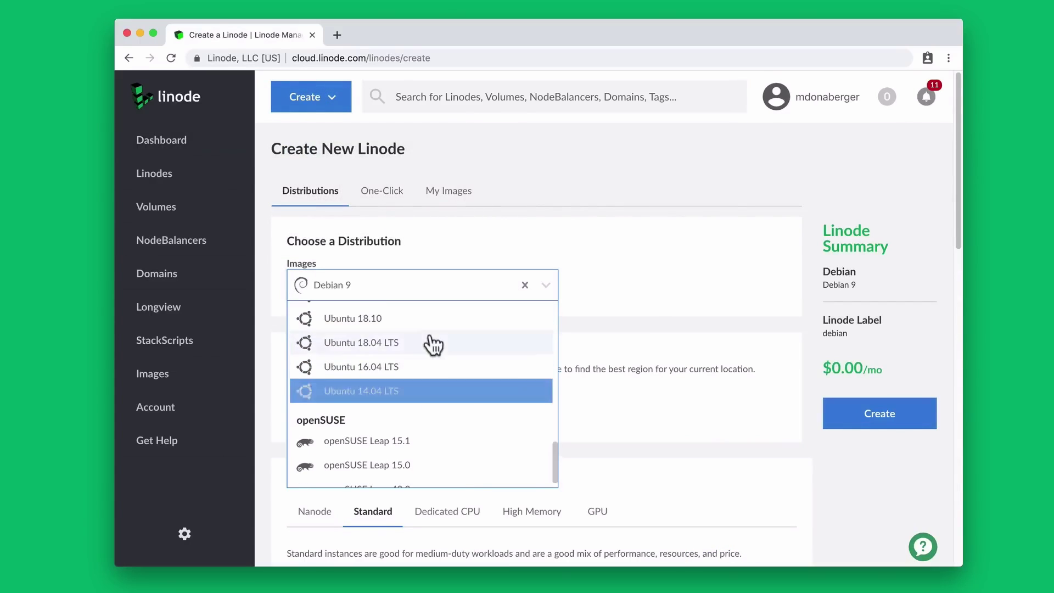
pyautogui.click(438, 329)
# Step: Place the Linode in Singapore, SG on the Nanode 1GB plan
pyautogui.click(510, 421)
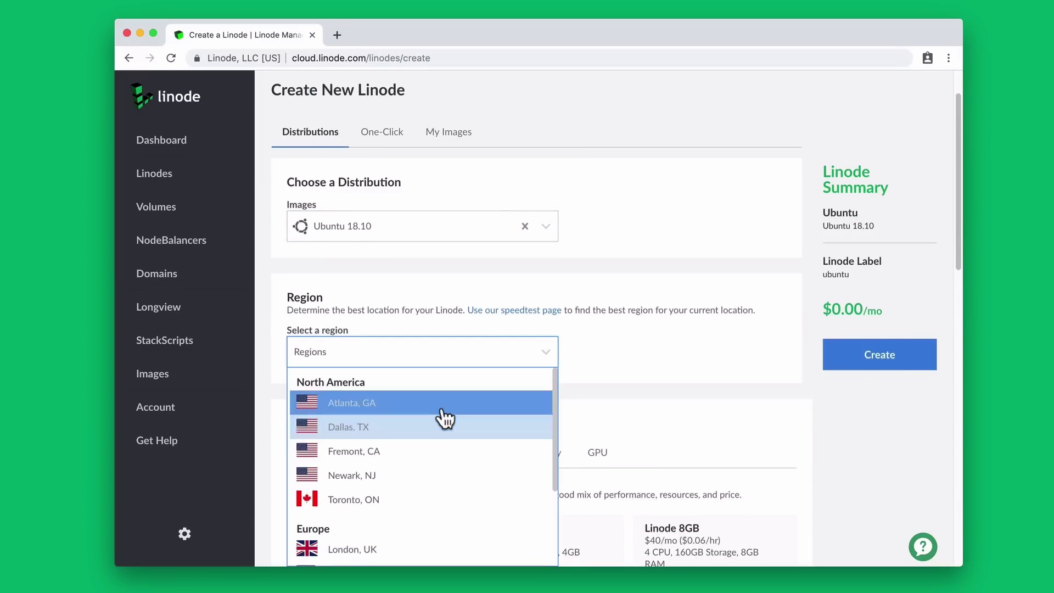
pyautogui.scroll(-3, 442, 417)
pyautogui.scroll(-2, 407, 467)
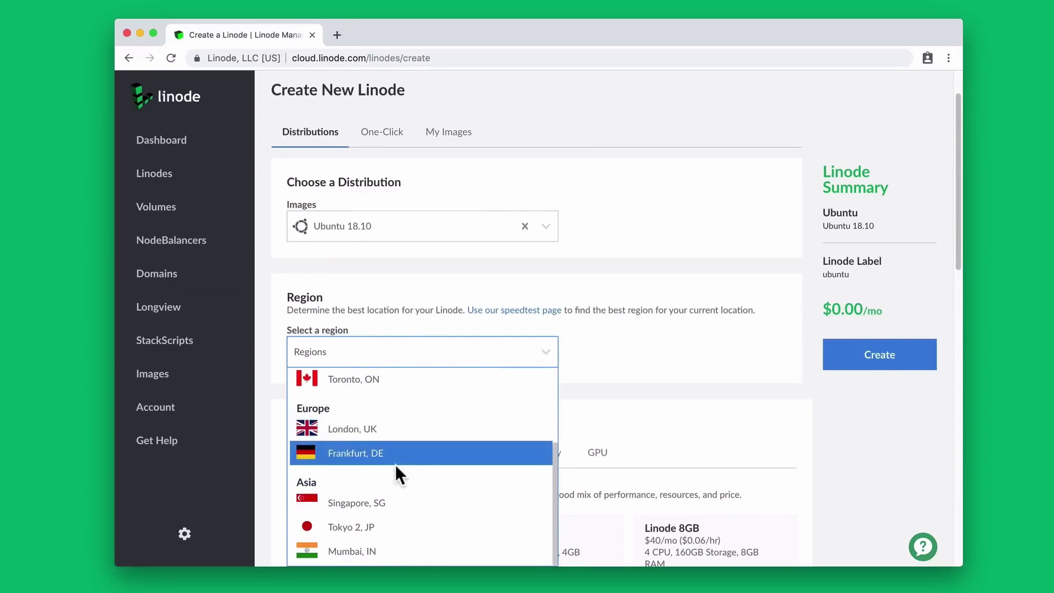
pyautogui.click(378, 502)
pyautogui.scroll(-3, 552, 346)
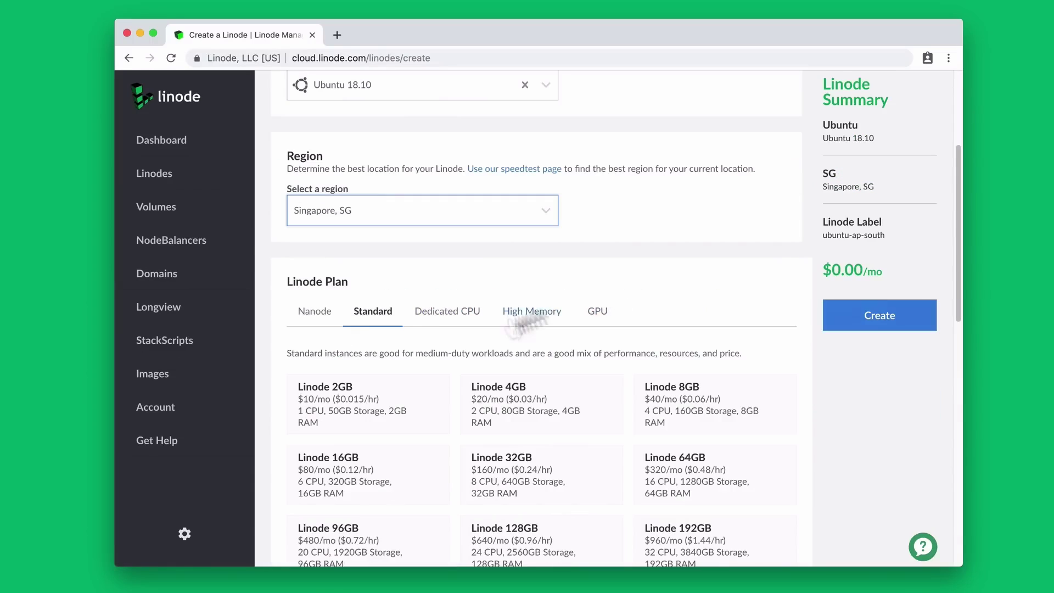
pyautogui.click(312, 315)
pyautogui.click(360, 404)
pyautogui.scroll(-5, 460, 387)
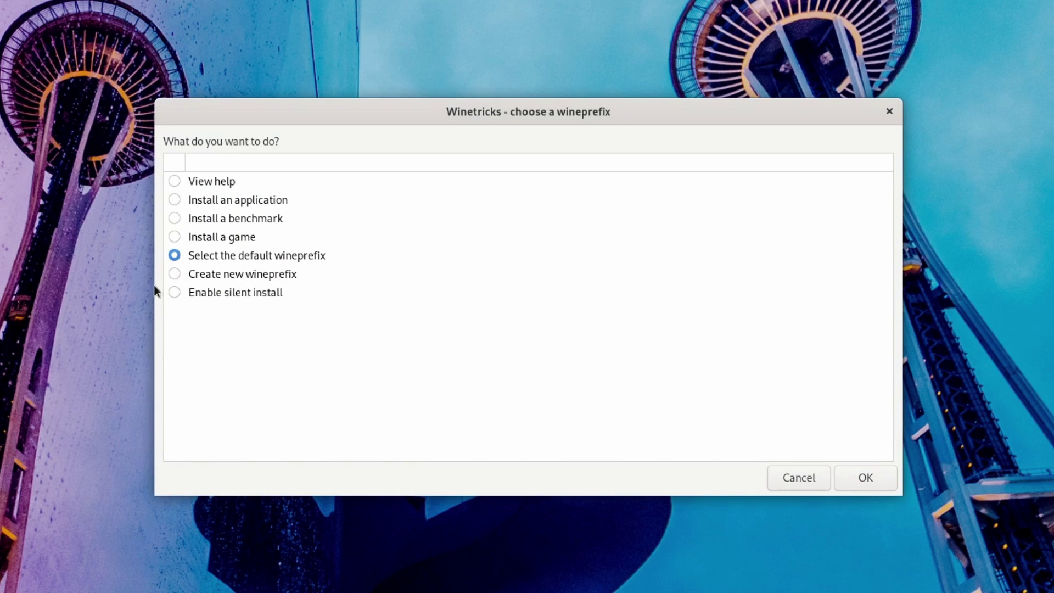
# Step: Use the default wineprefix and choose to install a Windows DLL or component
pyautogui.click(845, 477)
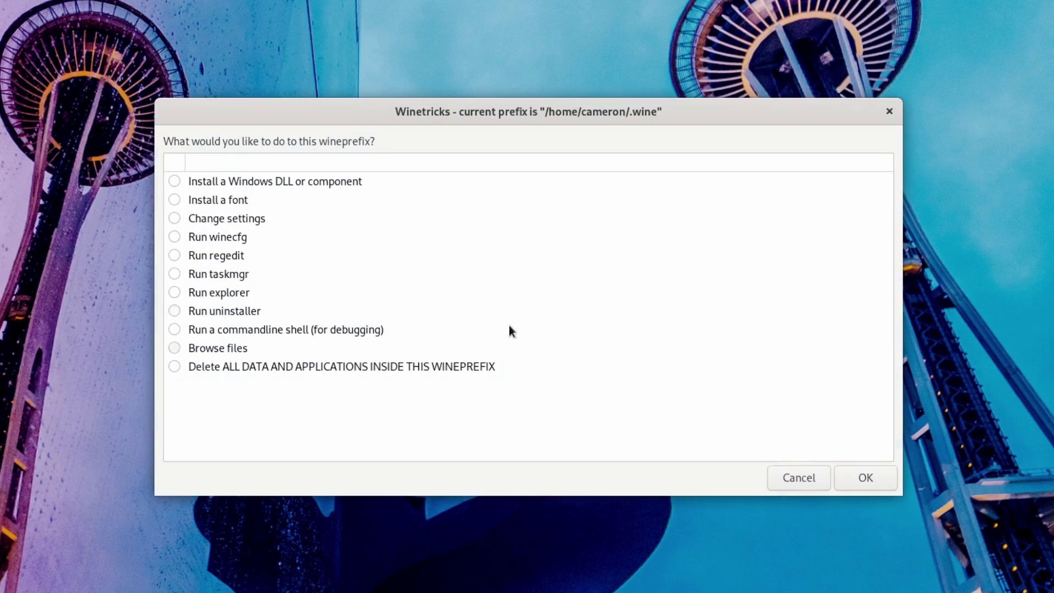
pyautogui.click(291, 181)
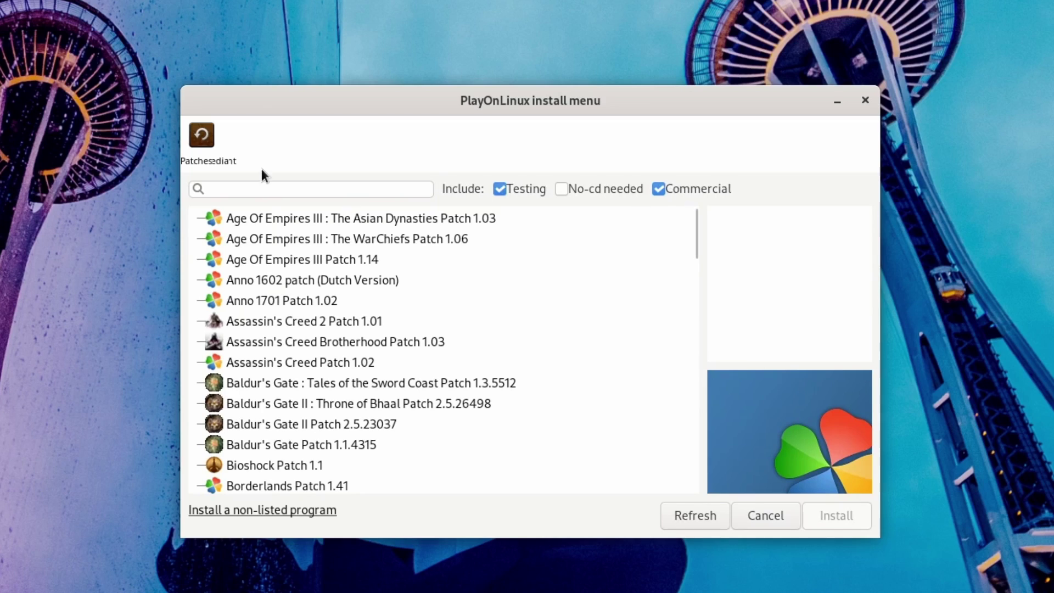
# Step: Search 'pai' in PlayOnLinux and install Microsoft Paint through the wizard
pyautogui.click(259, 188)
pyautogui.write('paint')
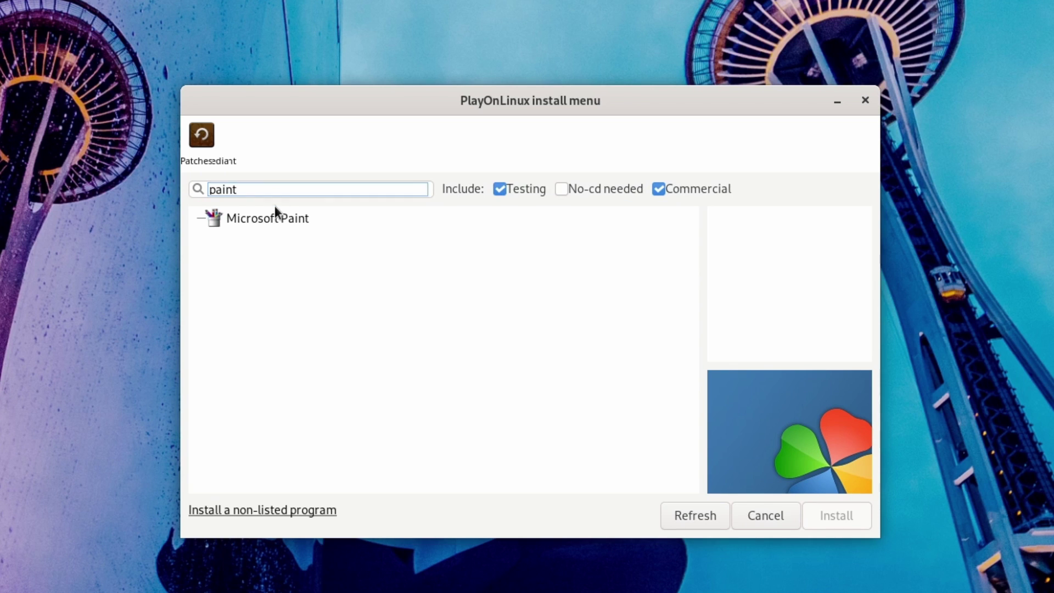
pyautogui.click(284, 220)
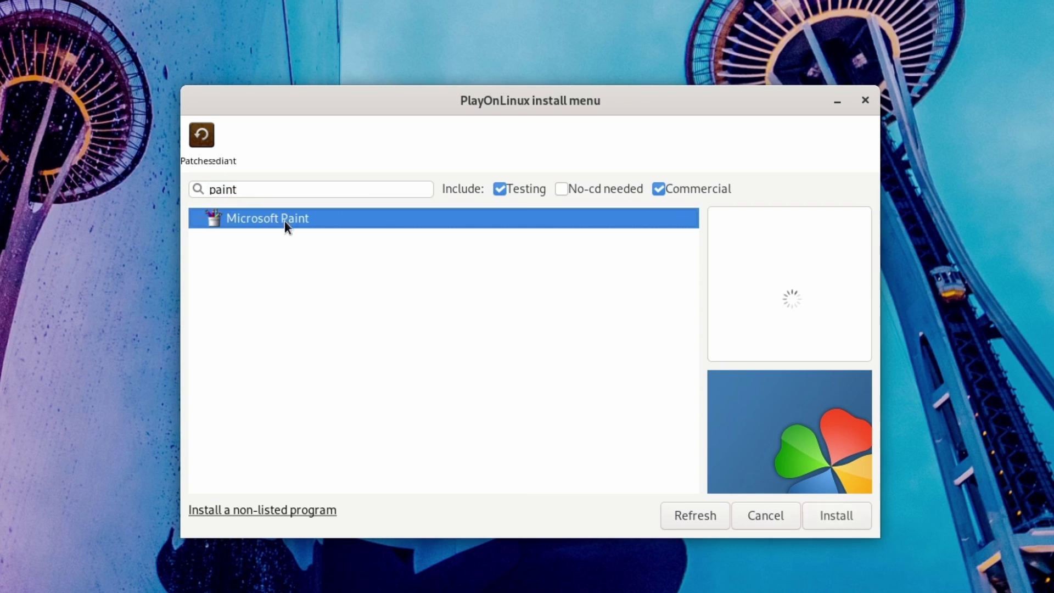
pyautogui.click(817, 510)
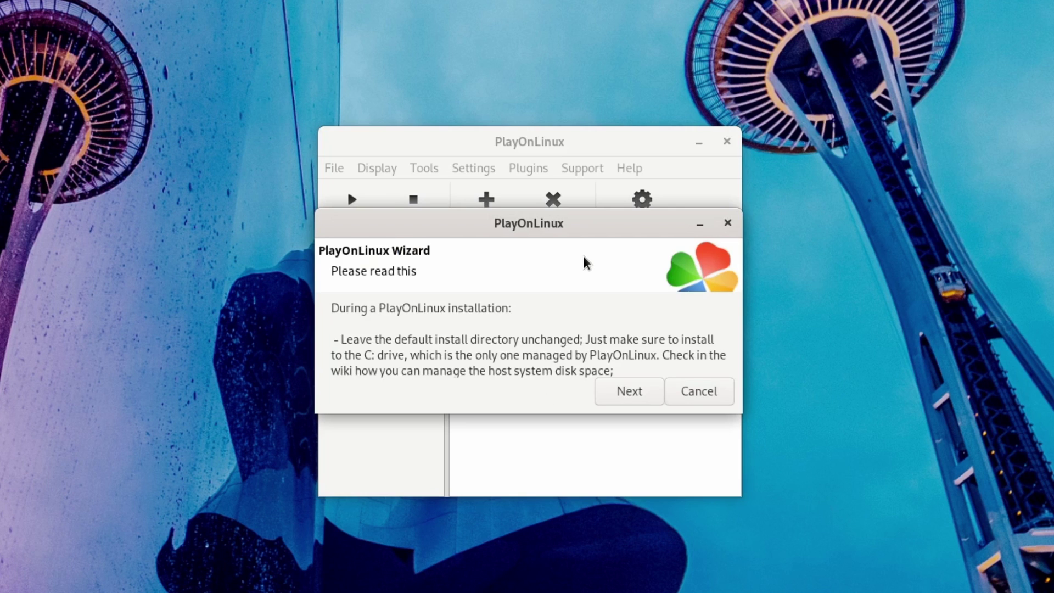
pyautogui.click(628, 393)
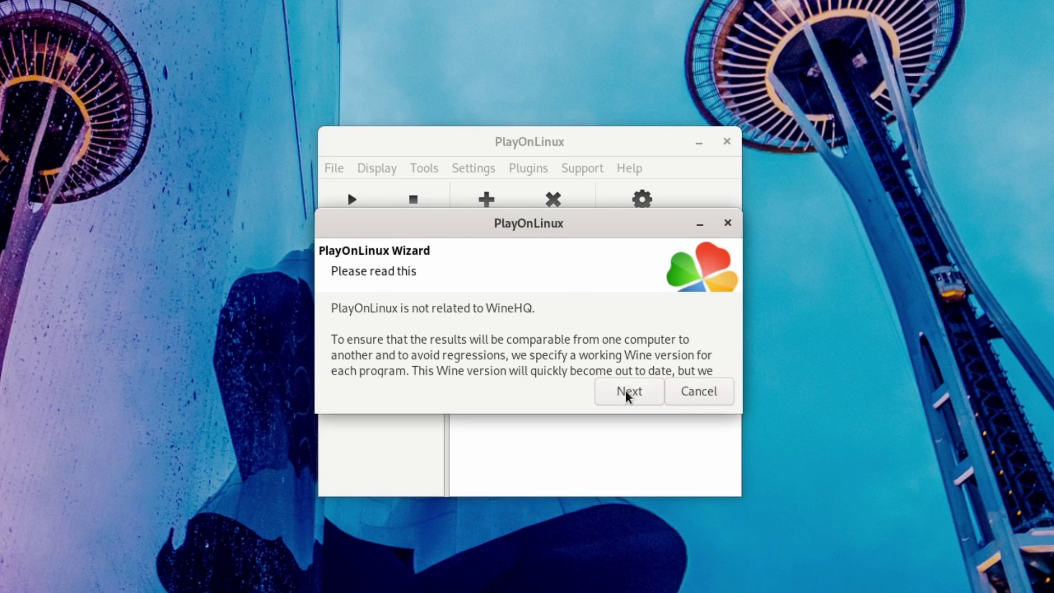
pyautogui.click(627, 394)
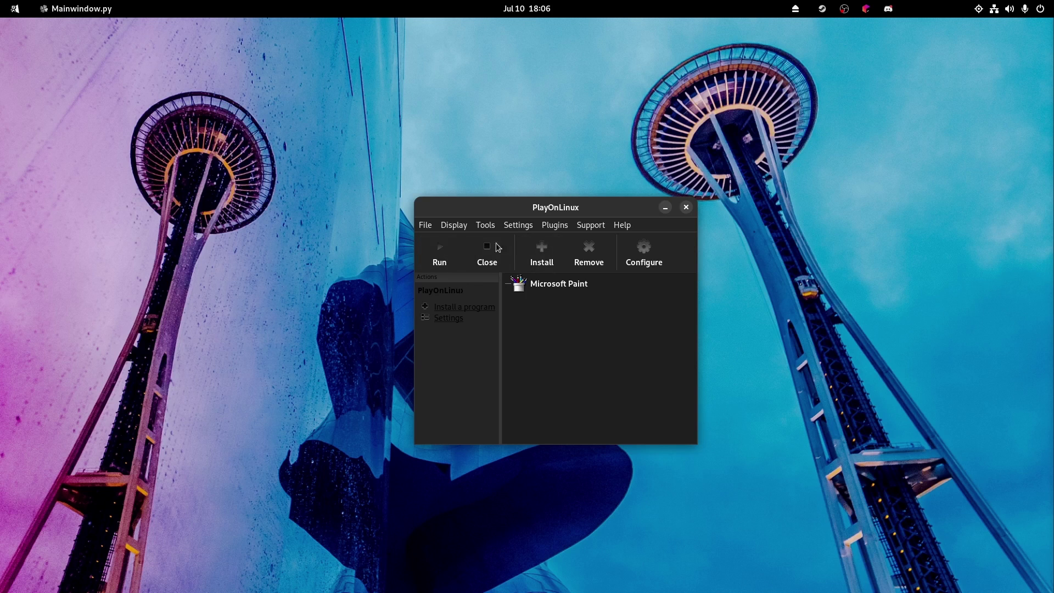
pyautogui.click(542, 253)
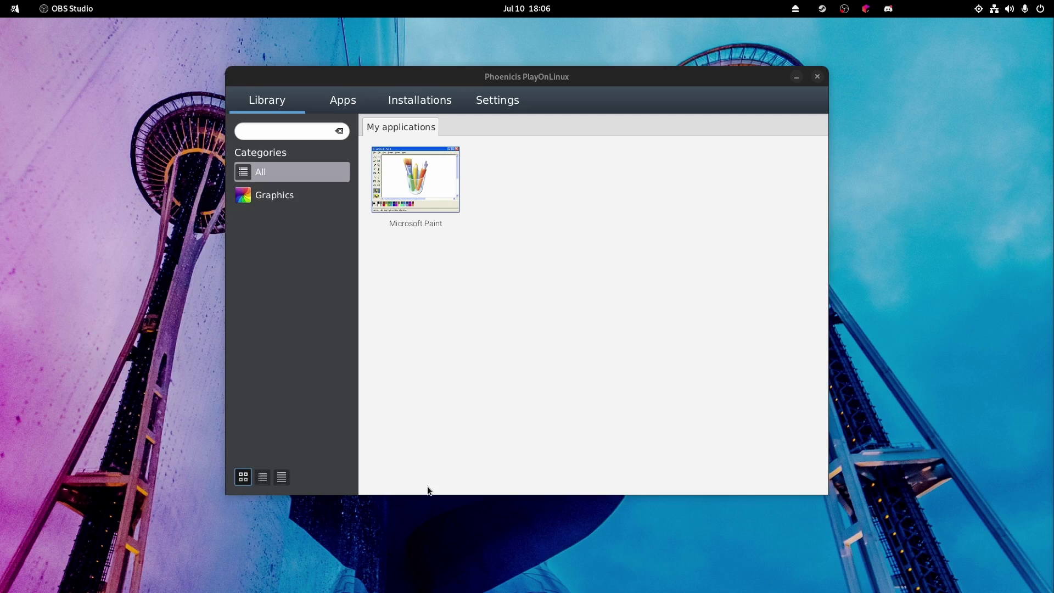
# Step: In Phoenicis, install 7-zip from the Apps catalogue
pyautogui.click(346, 104)
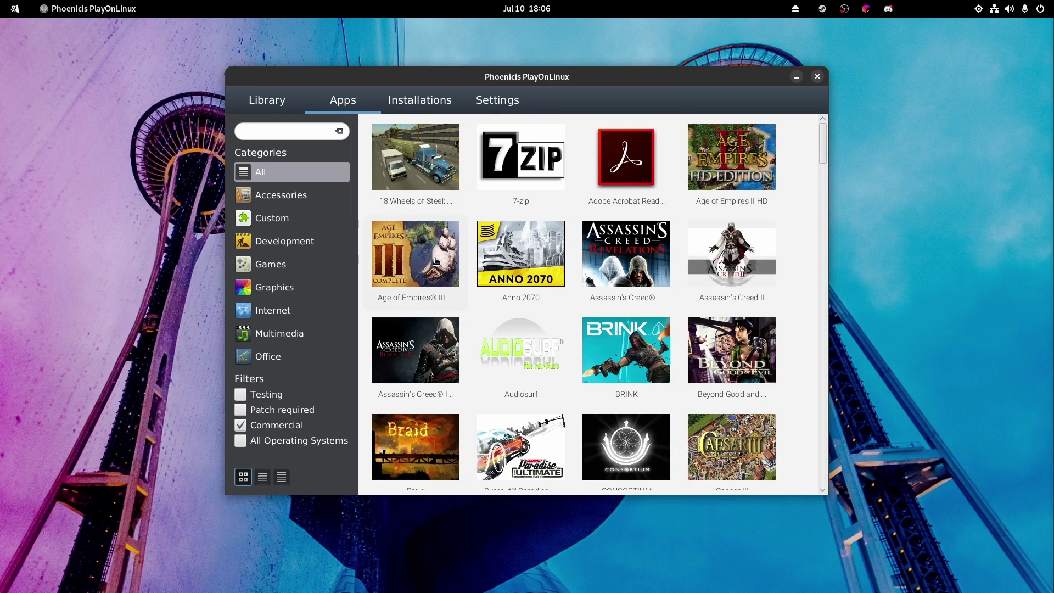
pyautogui.click(521, 187)
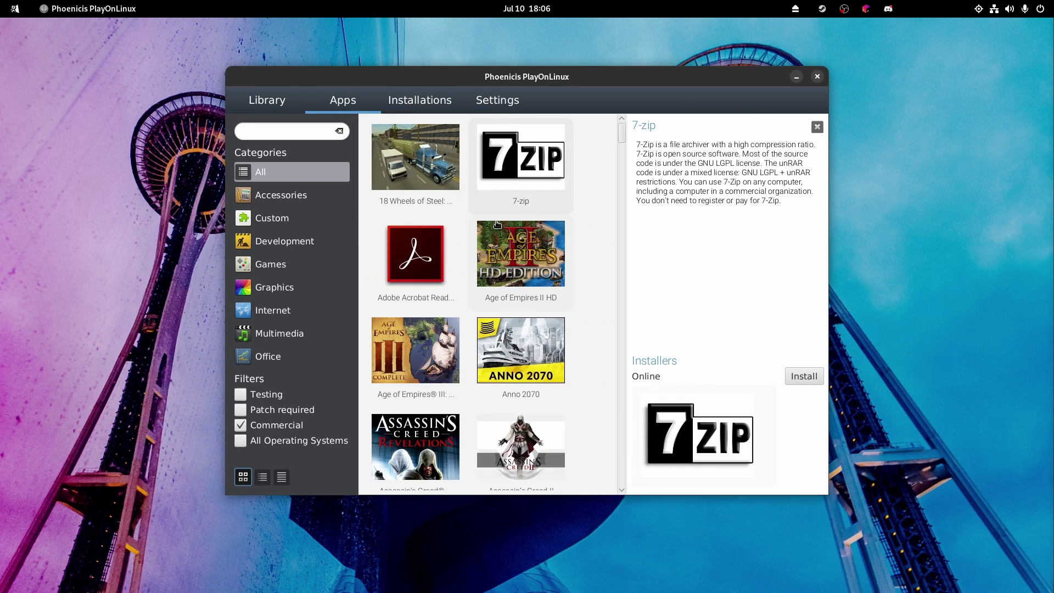
pyautogui.click(803, 376)
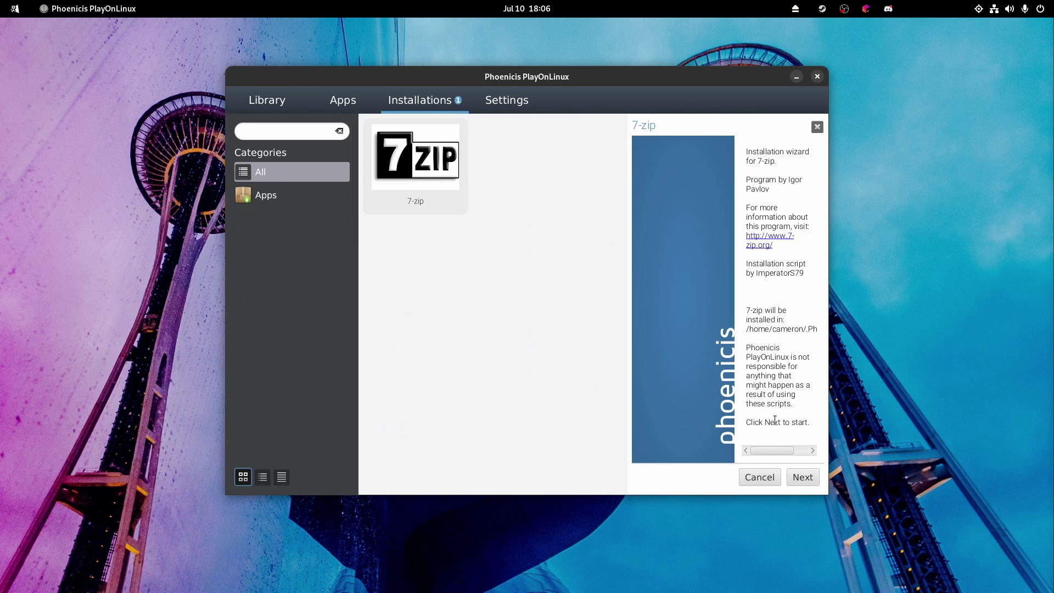
pyautogui.click(803, 477)
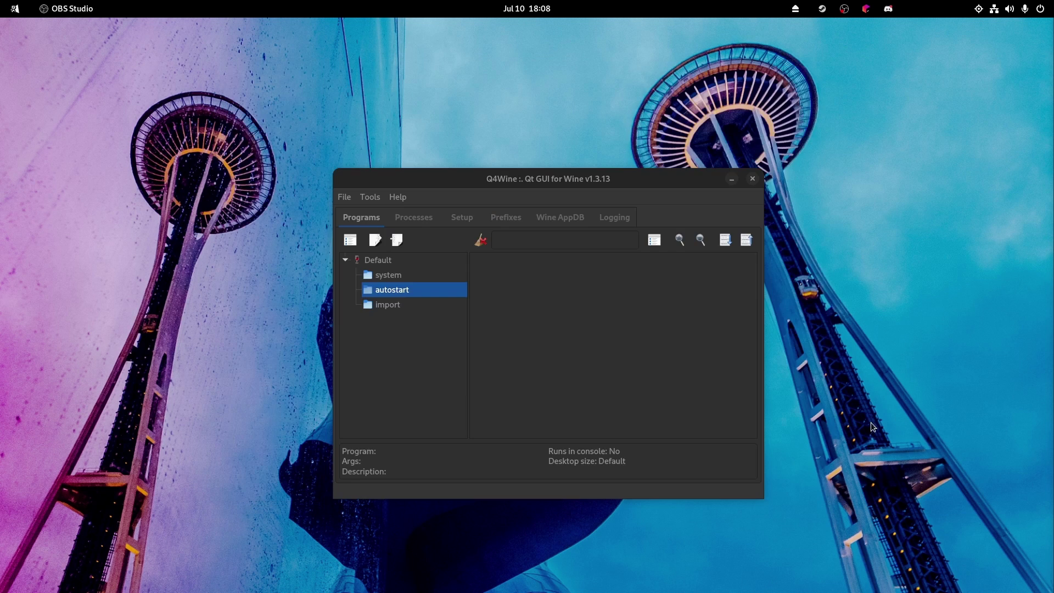
# Step: Browse the Processes, Setup, Prefixes and Programs tabs, then show Help > About Q4Wine
pyautogui.click(413, 218)
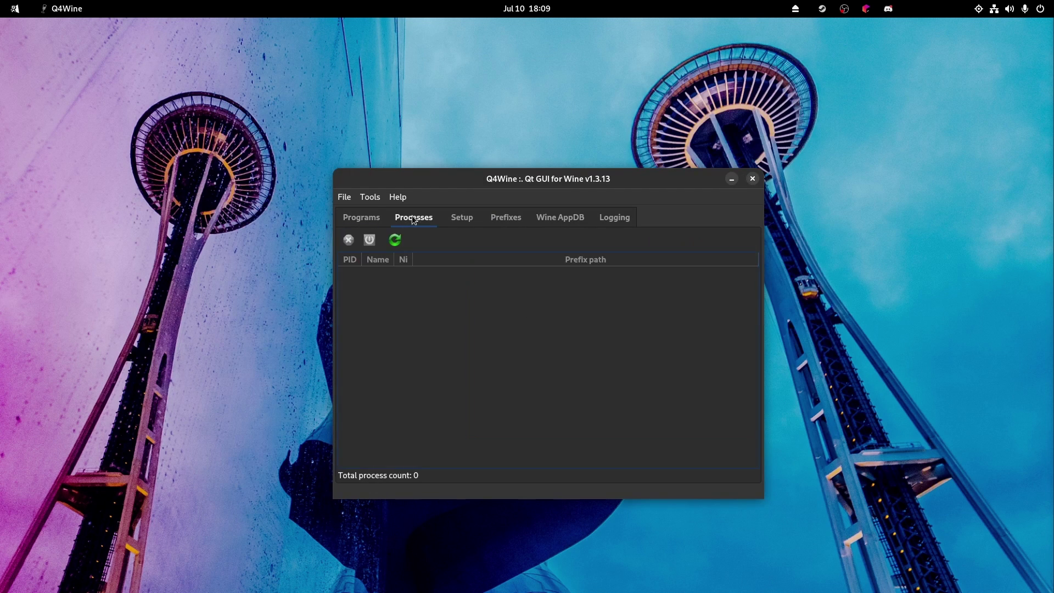
pyautogui.click(473, 218)
pyautogui.click(514, 220)
pyautogui.click(362, 219)
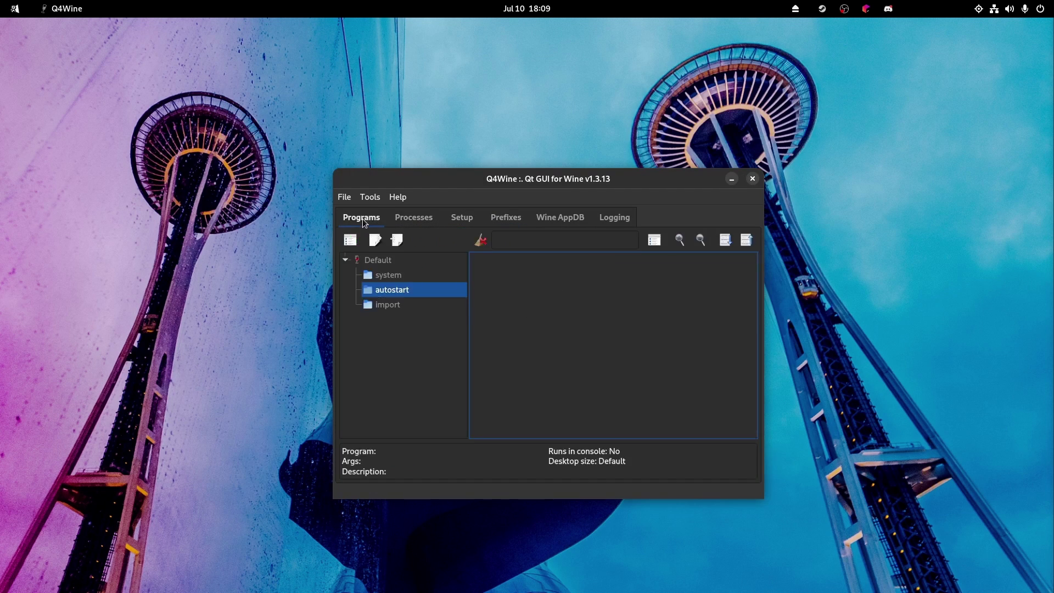
pyautogui.click(398, 197)
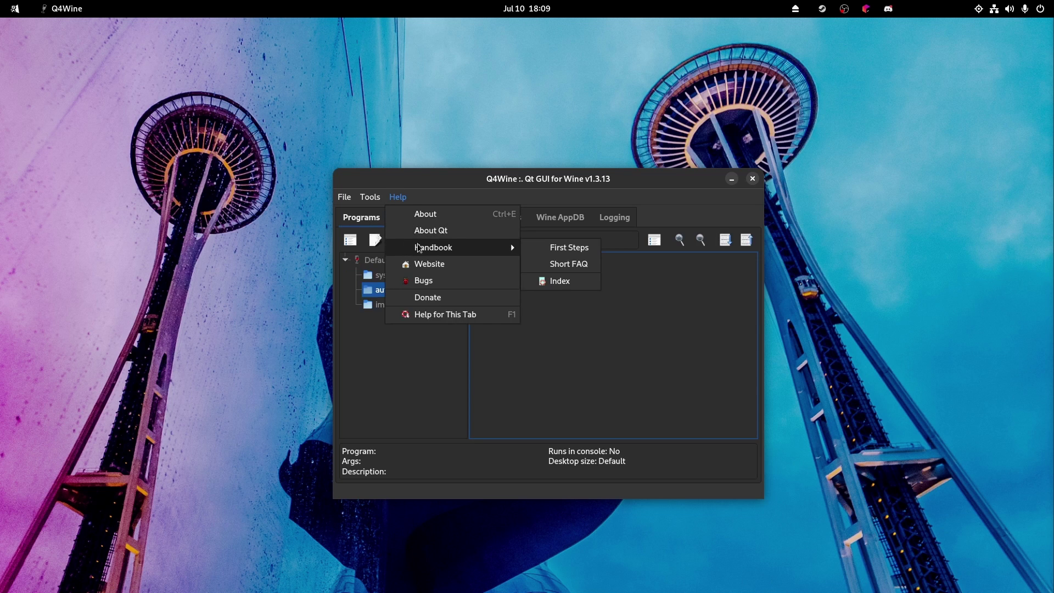
pyautogui.click(473, 214)
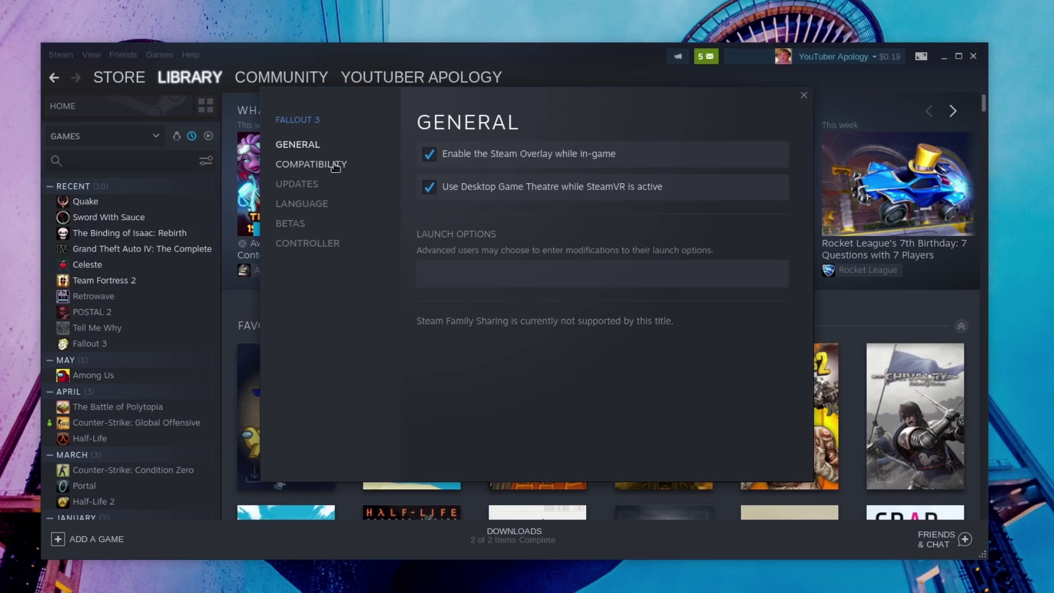
# Step: On Fallout 3's Compatibility page, force a specific tool and choose Proton 7.0-3
pyautogui.click(339, 164)
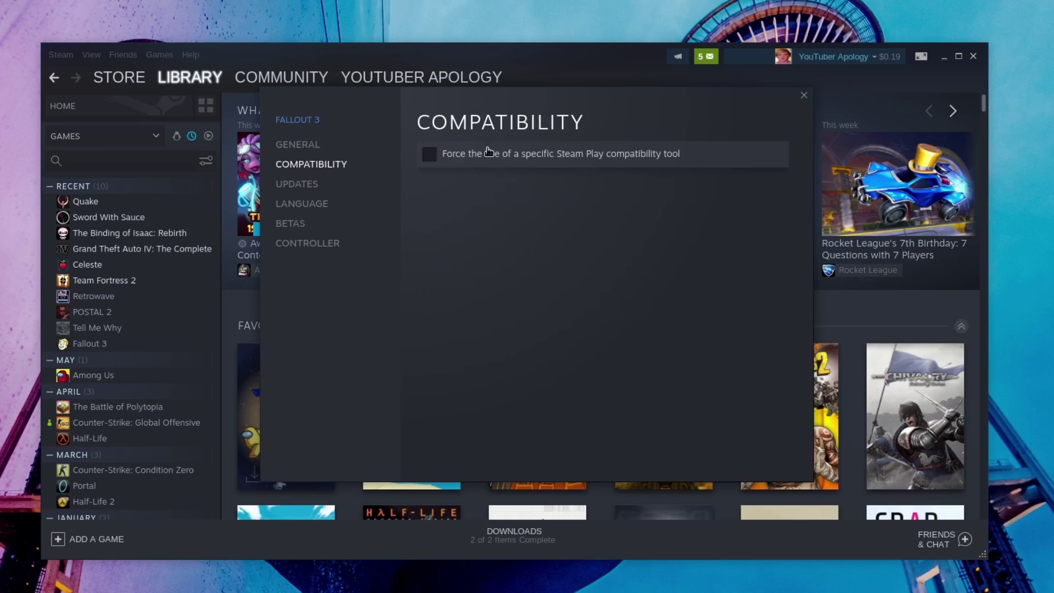
pyautogui.click(527, 155)
pyautogui.click(496, 190)
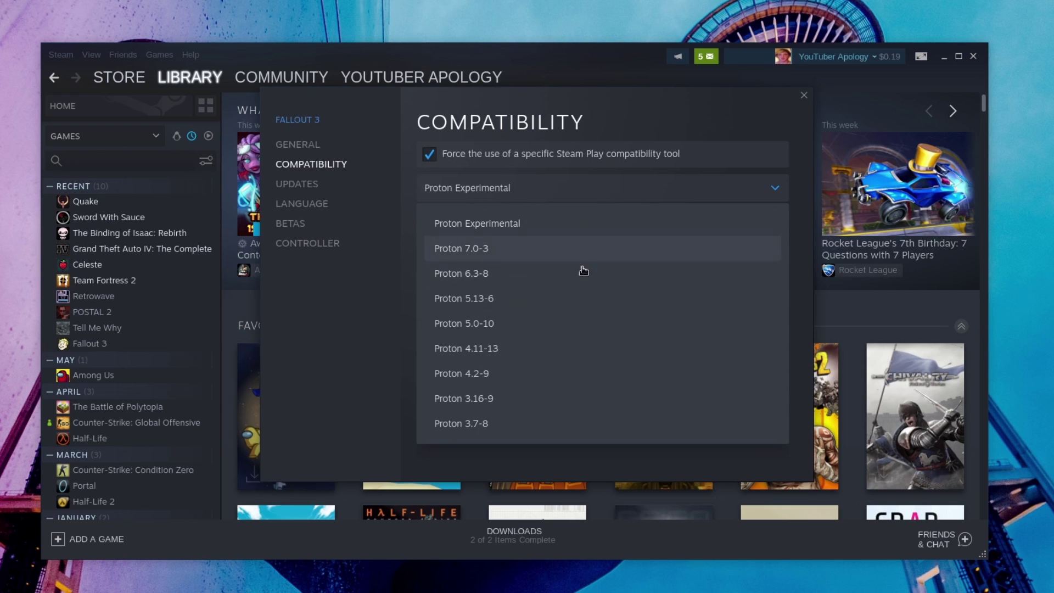
pyautogui.click(481, 250)
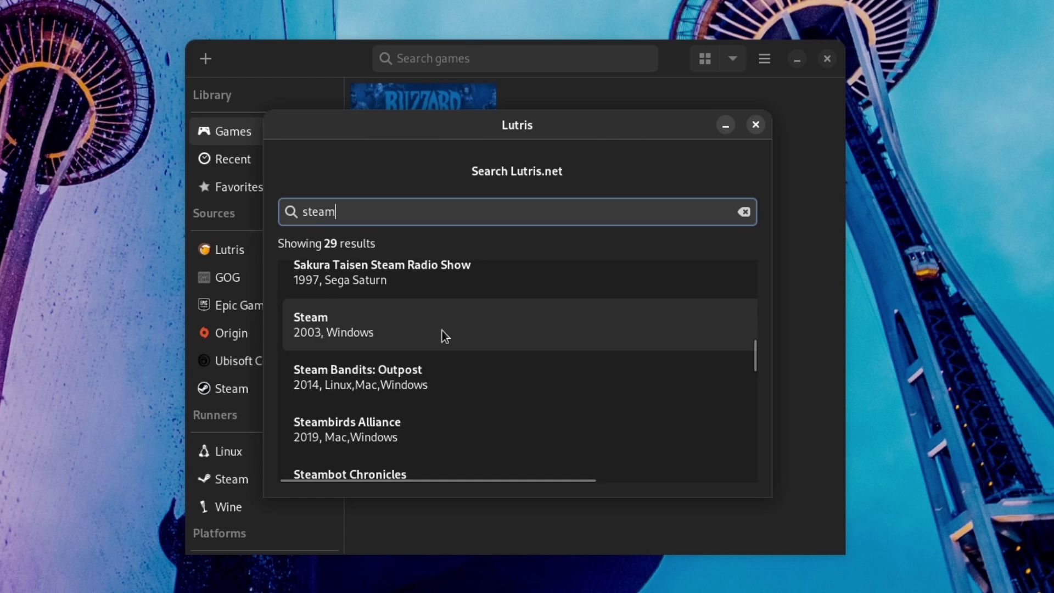
# Step: Install the Wine version of Steam from the Lutris.net search results
pyautogui.click(449, 328)
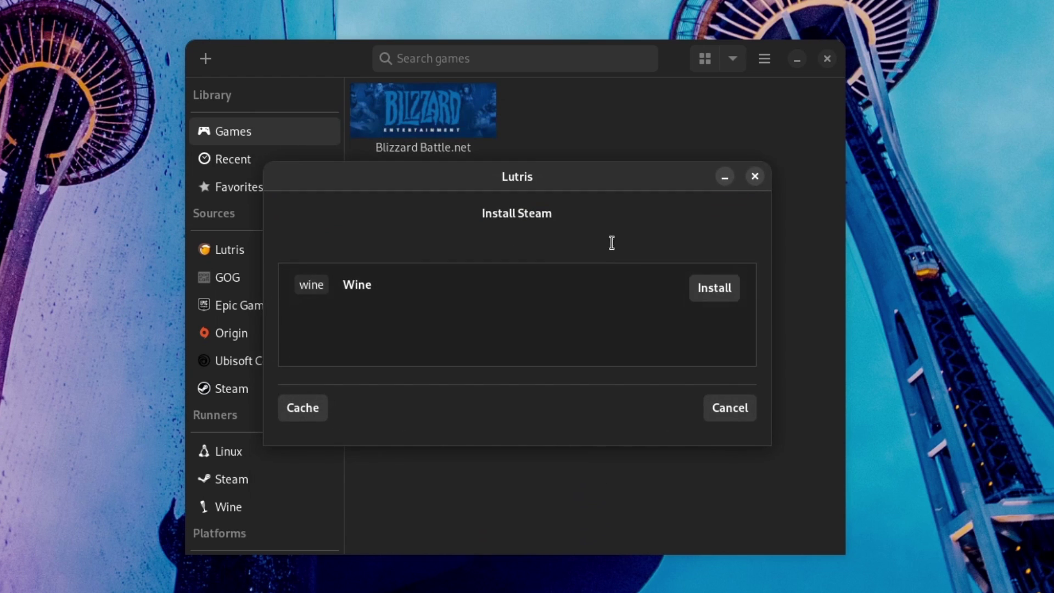
pyautogui.click(729, 295)
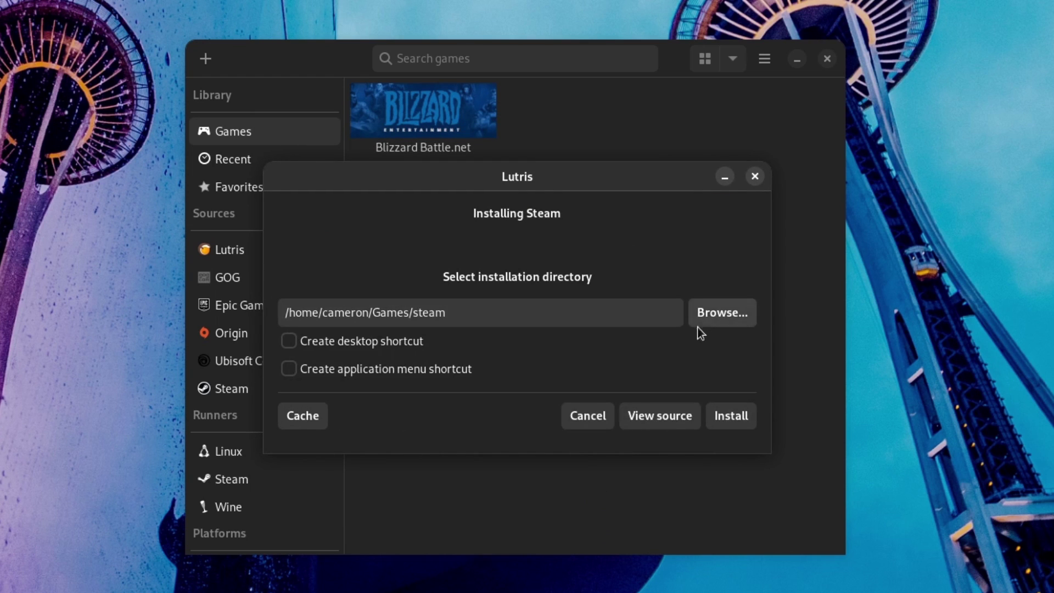
pyautogui.click(732, 416)
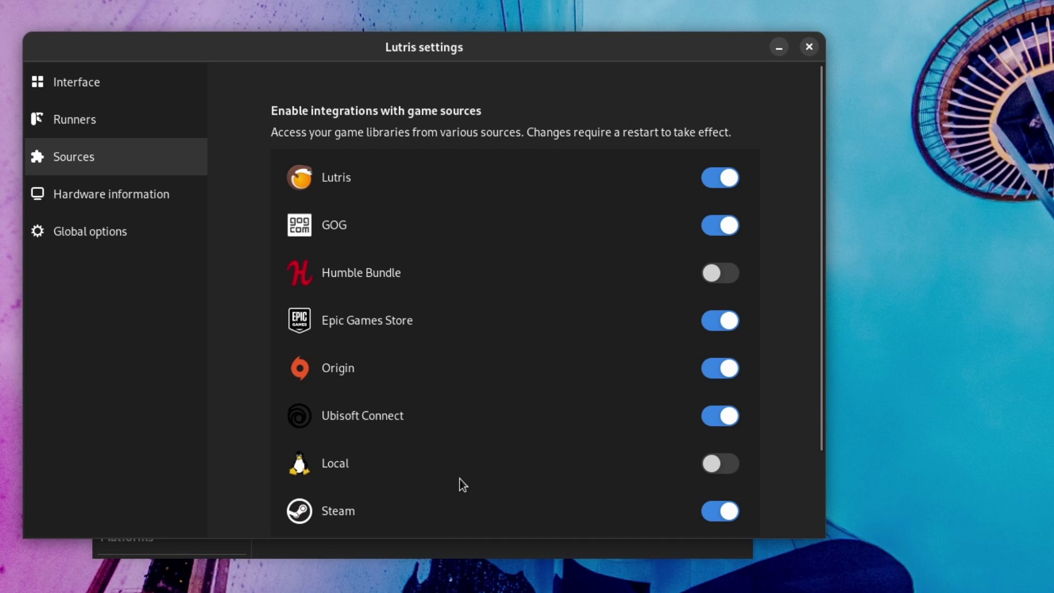
pyautogui.scroll(-3, 459, 480)
pyautogui.scroll(2, 409, 408)
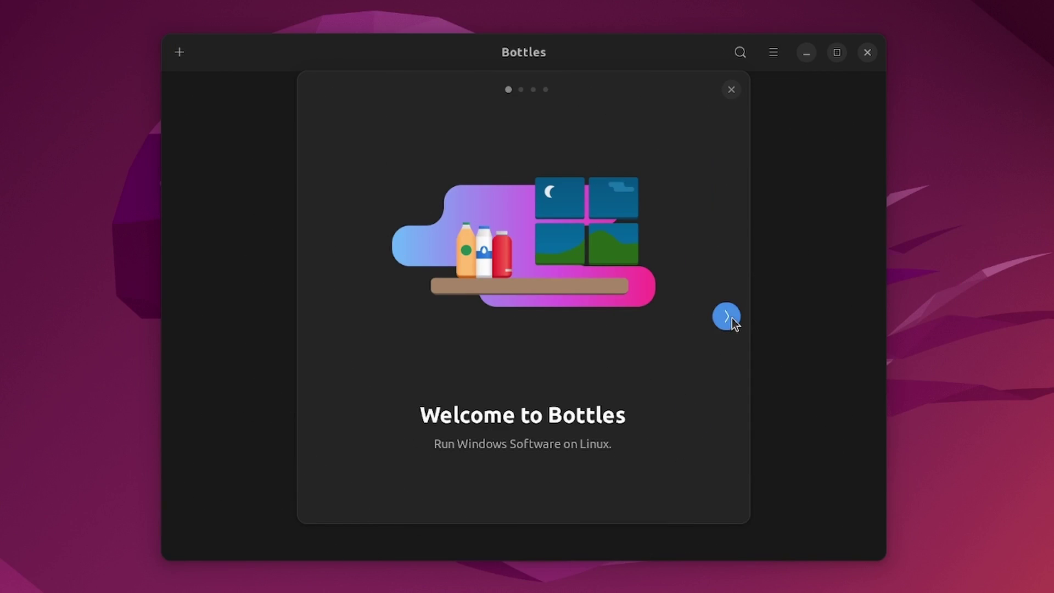
# Step: Finish the Bottles welcome tour and reposition the window
pyautogui.click(730, 318)
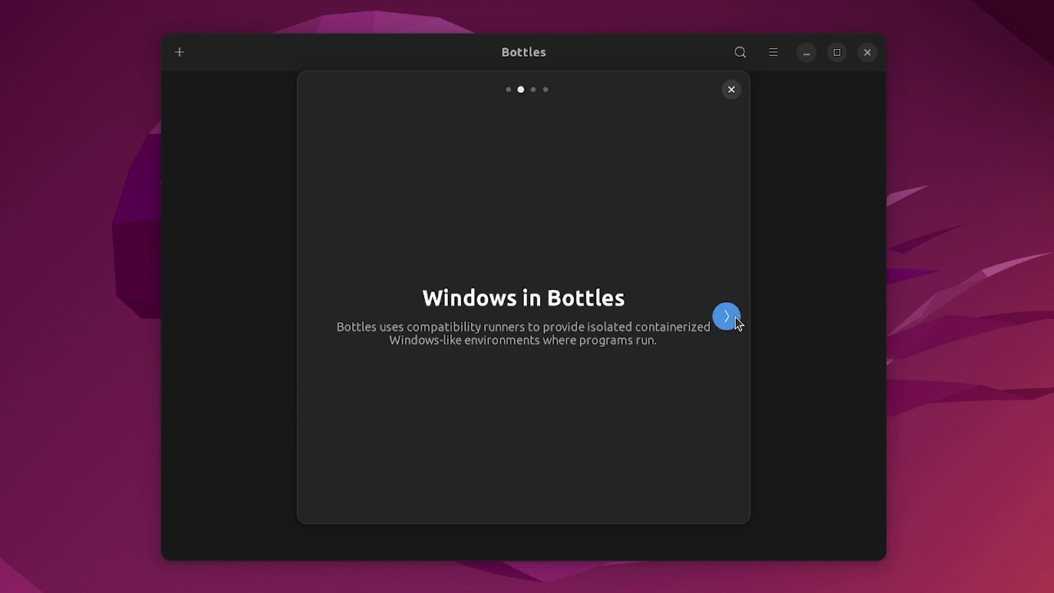
pyautogui.click(726, 329)
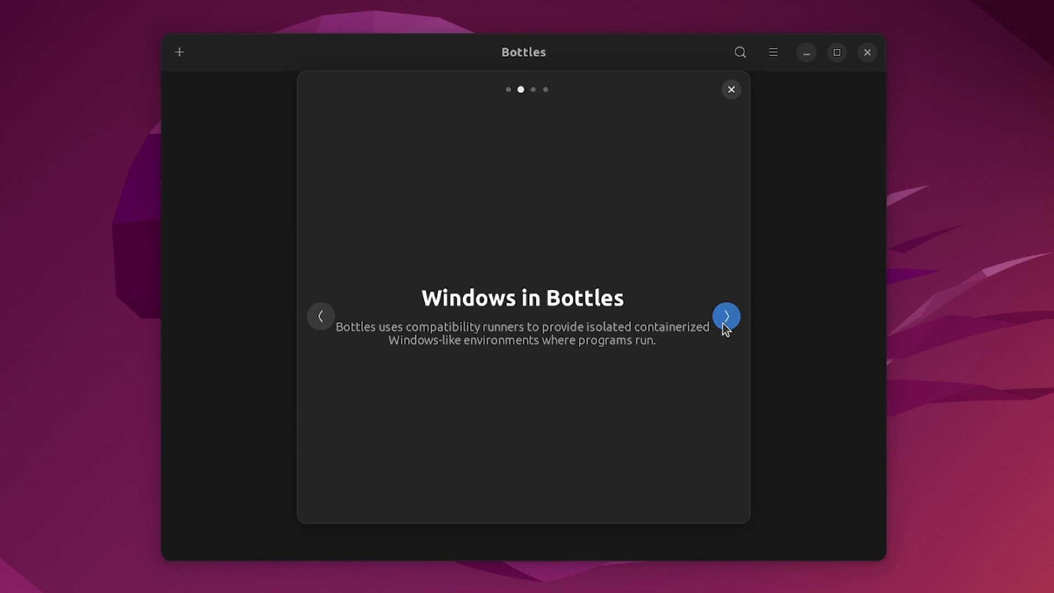
pyautogui.click(512, 353)
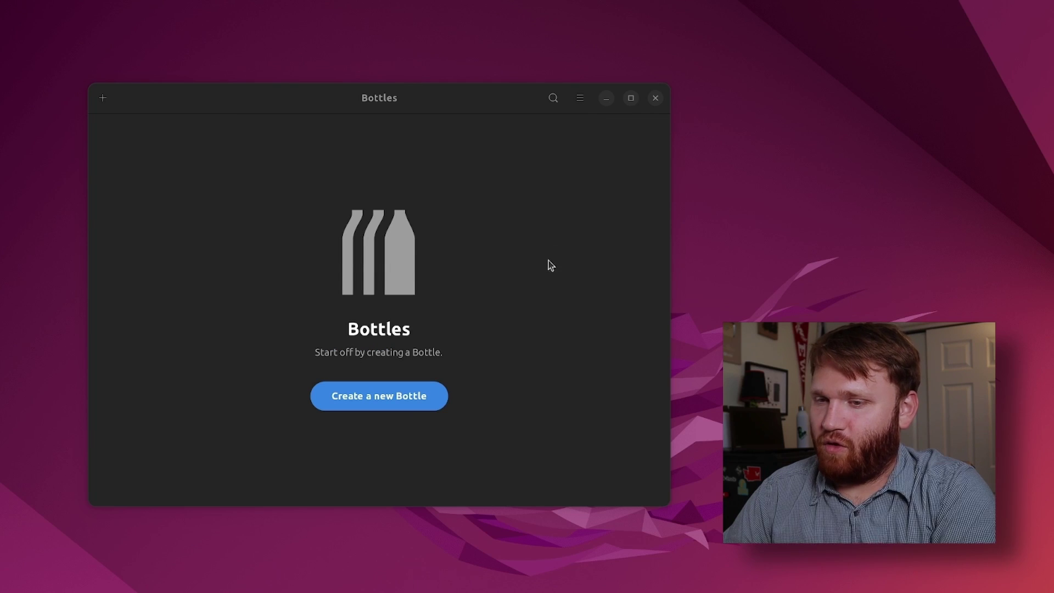
pyautogui.moveTo(441, 107); pyautogui.dragTo(479, 109)
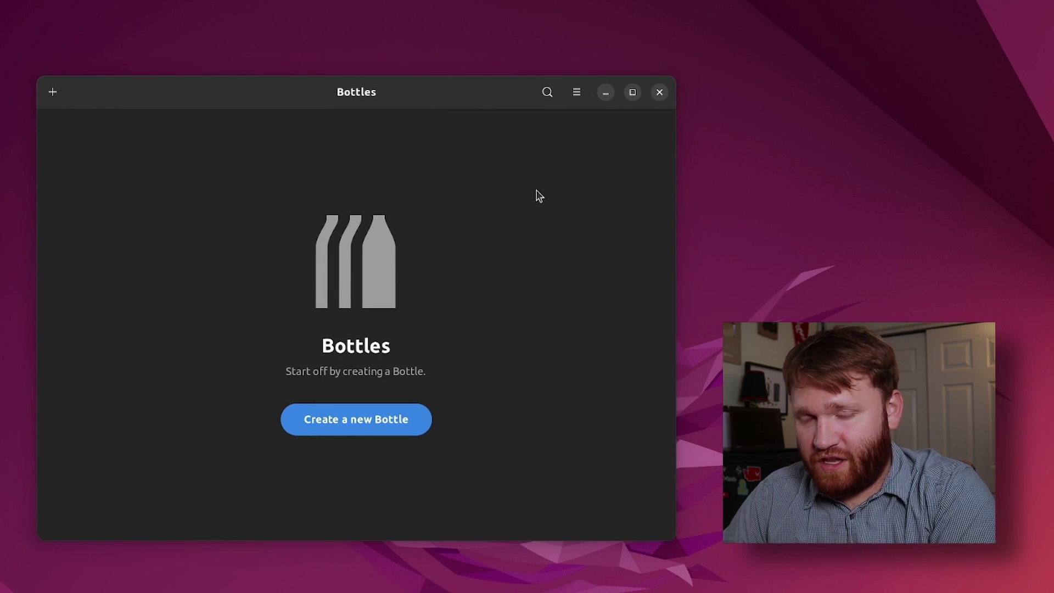
# Step: Check the main menu, then begin creating a new bottle
pyautogui.click(576, 93)
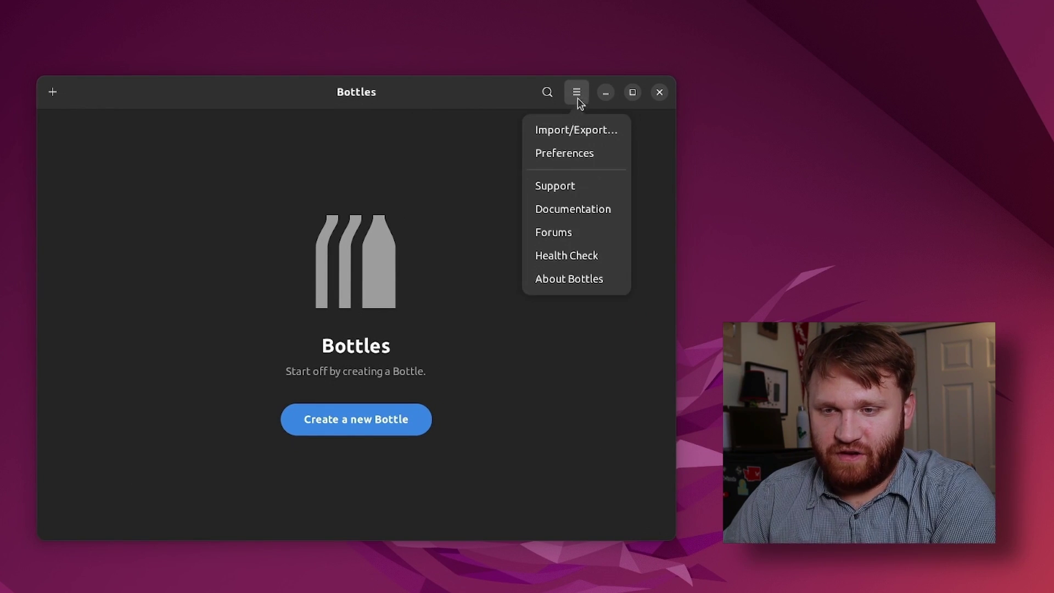
pyautogui.click(500, 152)
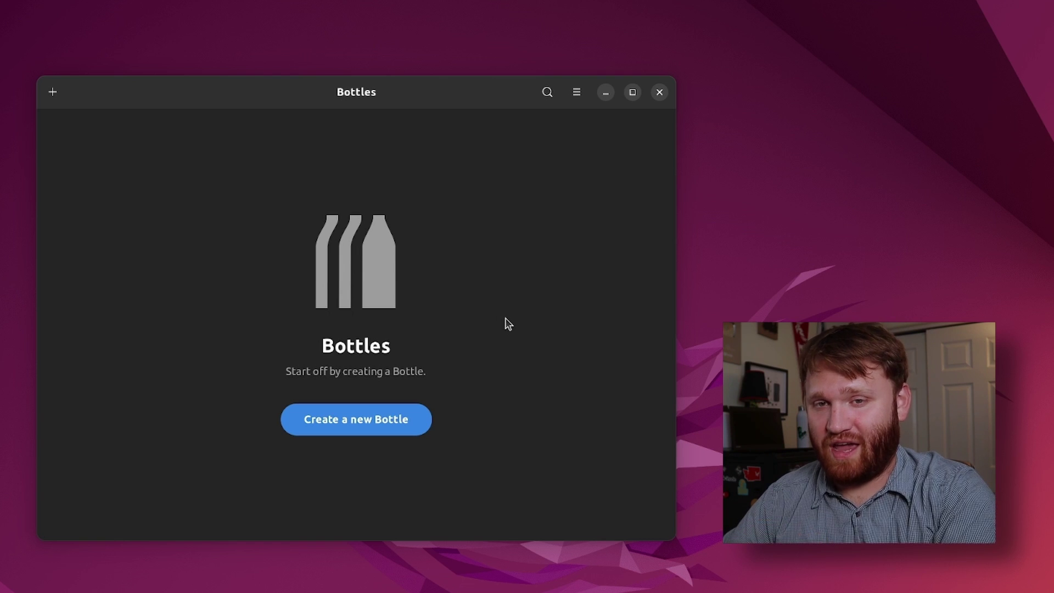
pyautogui.click(385, 420)
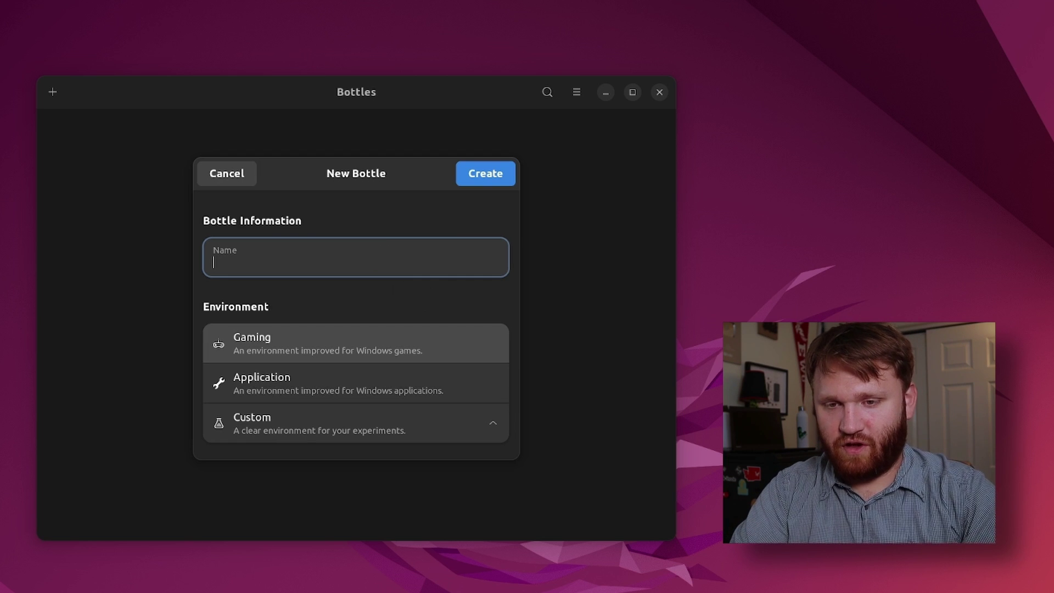
# Step: Create a Gaming bottle named 'GOG Launcher' and dismiss the confirmation
pyautogui.write('GOG Launcher')
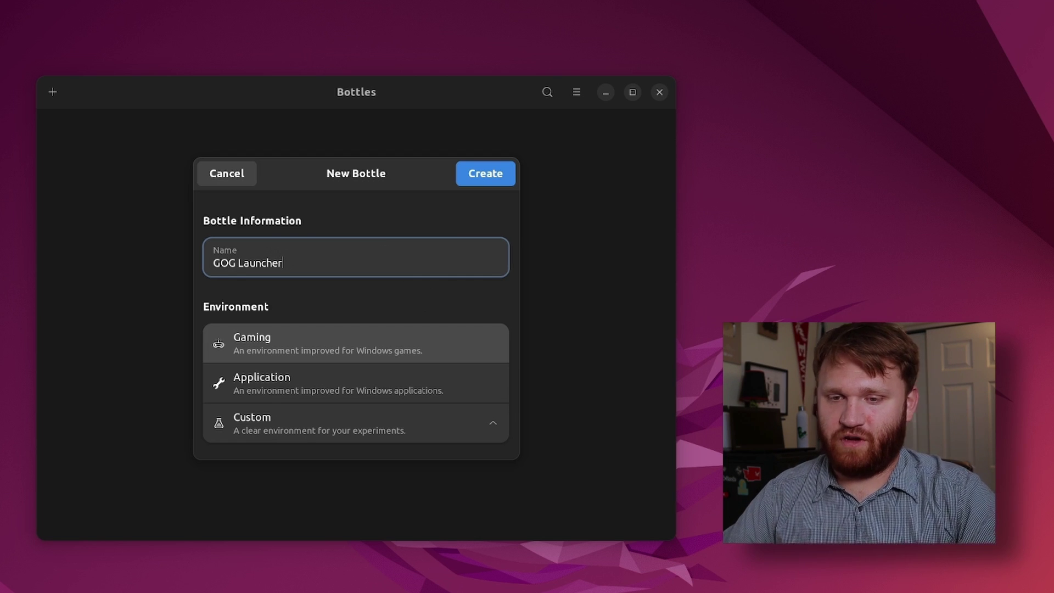
pyautogui.click(477, 177)
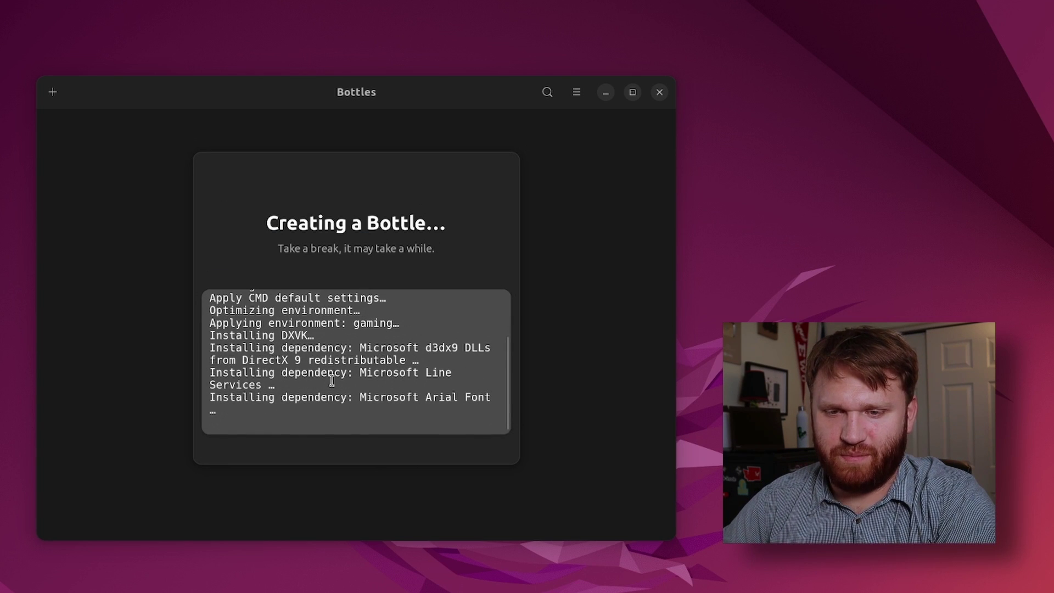
pyautogui.scroll(1, 268, 359)
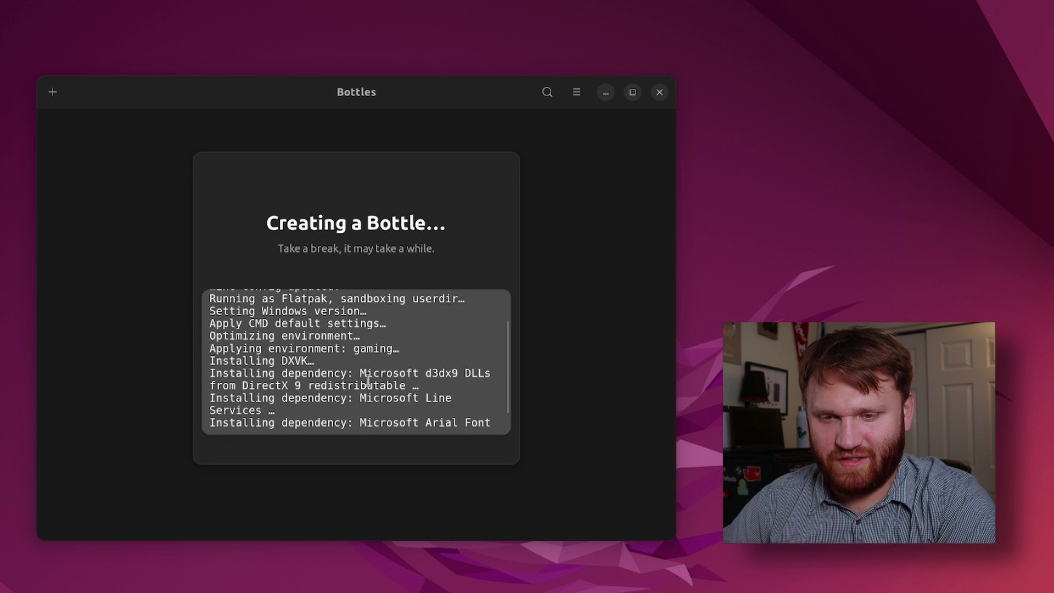
pyautogui.scroll(3, 266, 365)
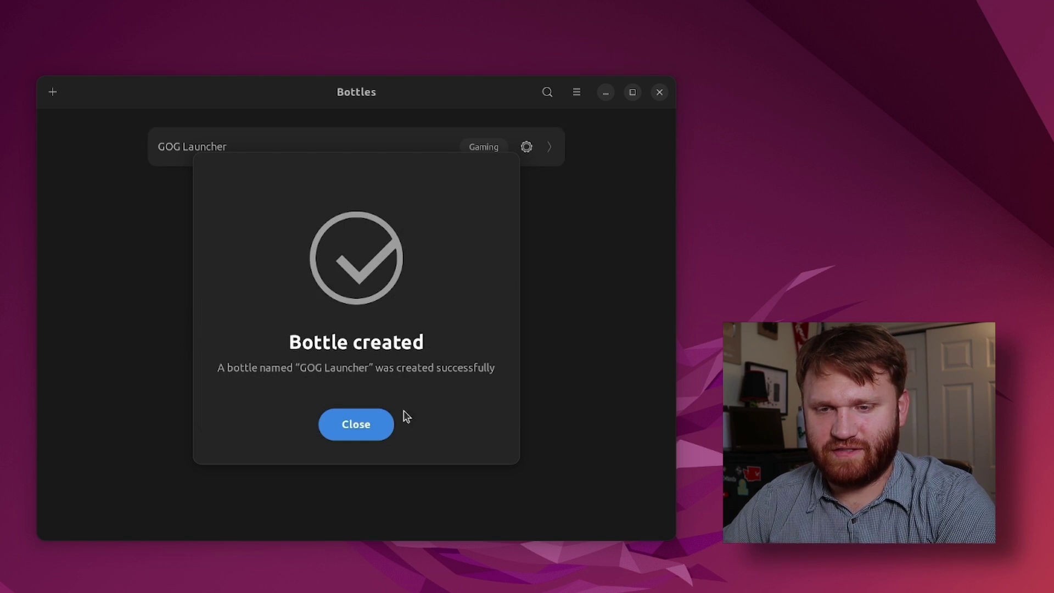
pyautogui.click(356, 425)
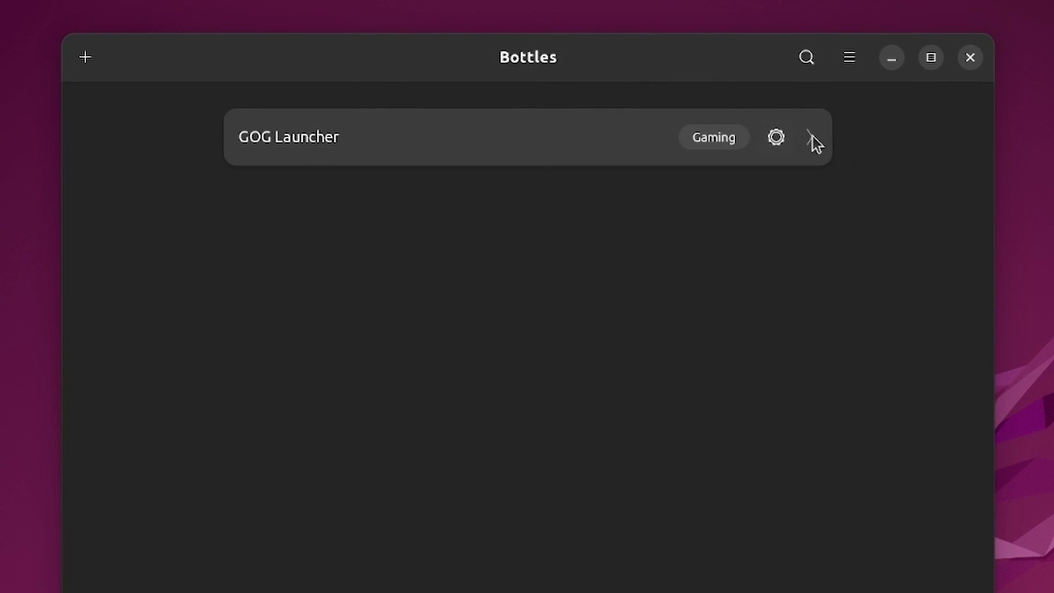
# Step: Open the GOG Launcher bottle's details page showing Win64, Gaming and soda-7.0-2
pyautogui.click(812, 138)
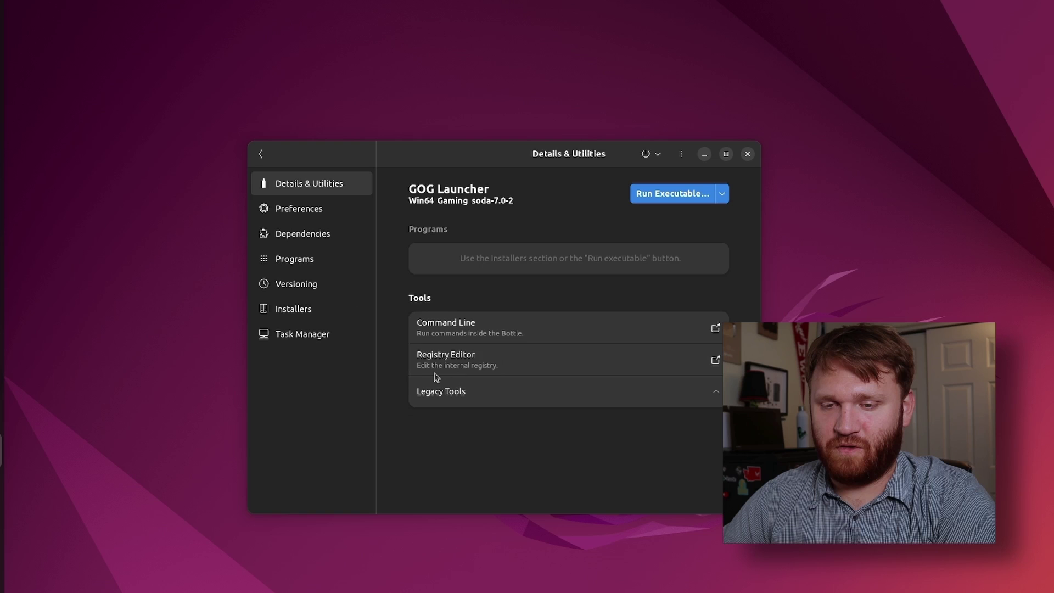
pyautogui.click(497, 361)
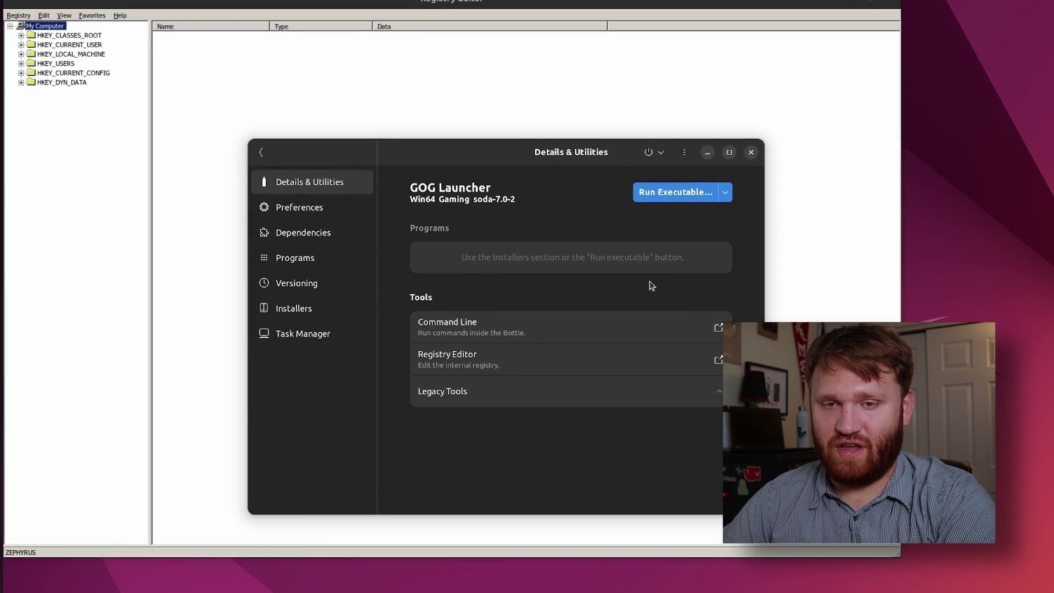
pyautogui.moveTo(504, 3); pyautogui.dragTo(561, 50)
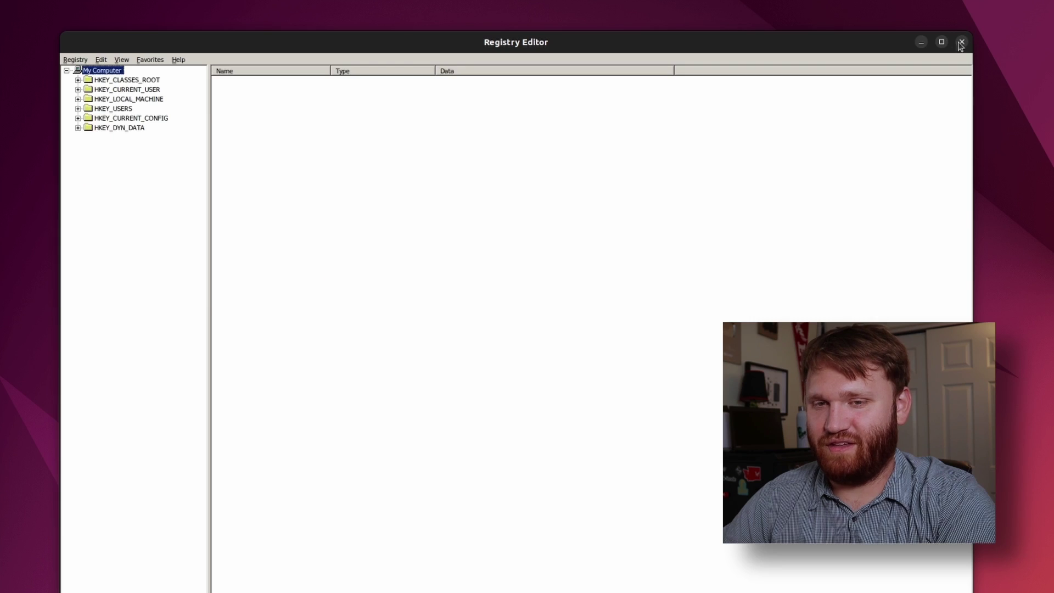
pyautogui.click(961, 40)
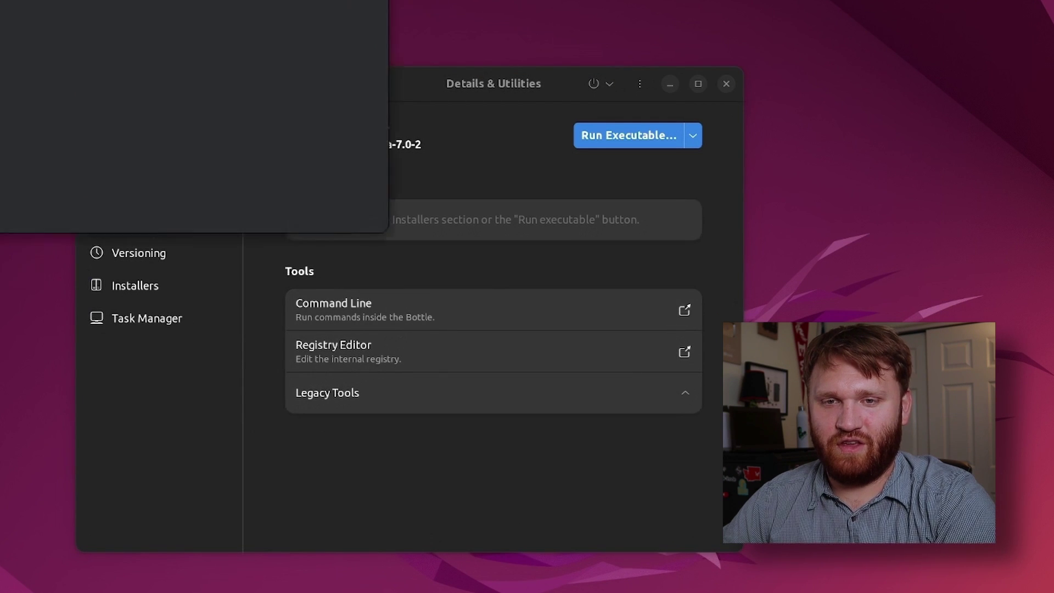
pyautogui.click(216, 21)
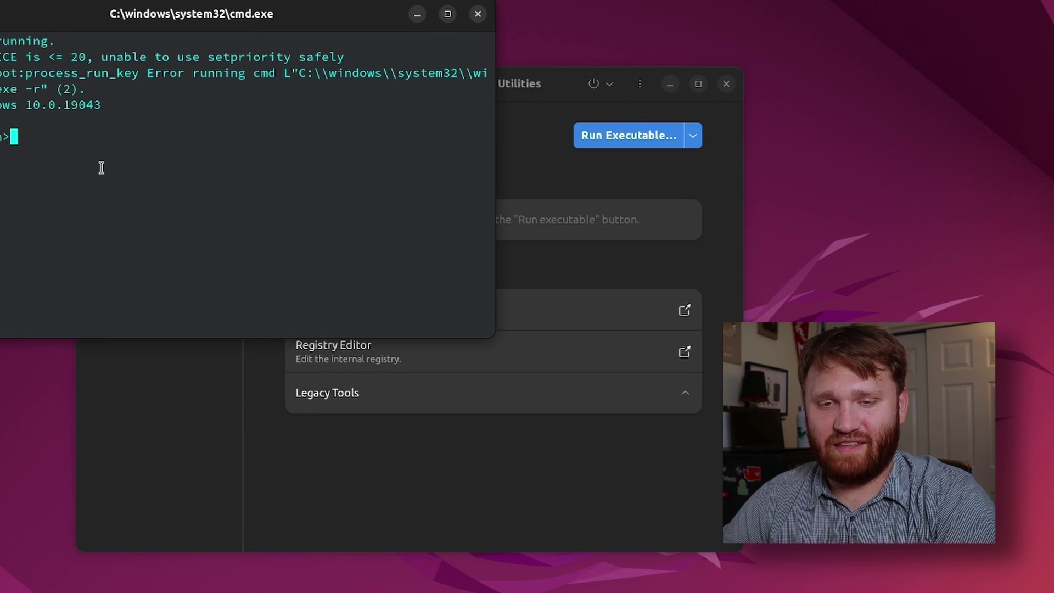
pyautogui.moveTo(101, 166); pyautogui.dragTo(508, 53)
pyautogui.click(478, 14)
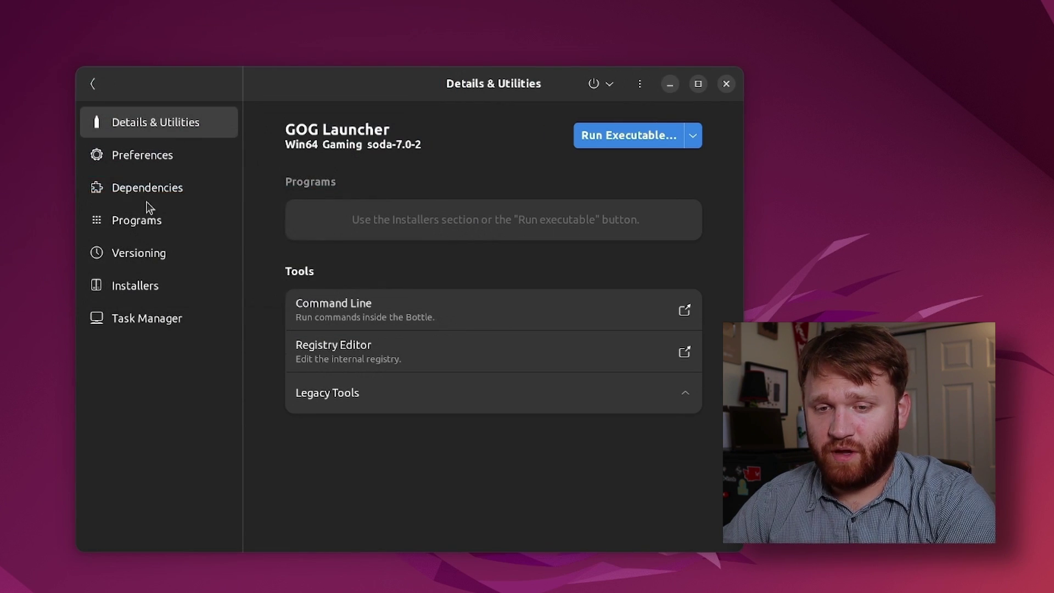
pyautogui.click(158, 166)
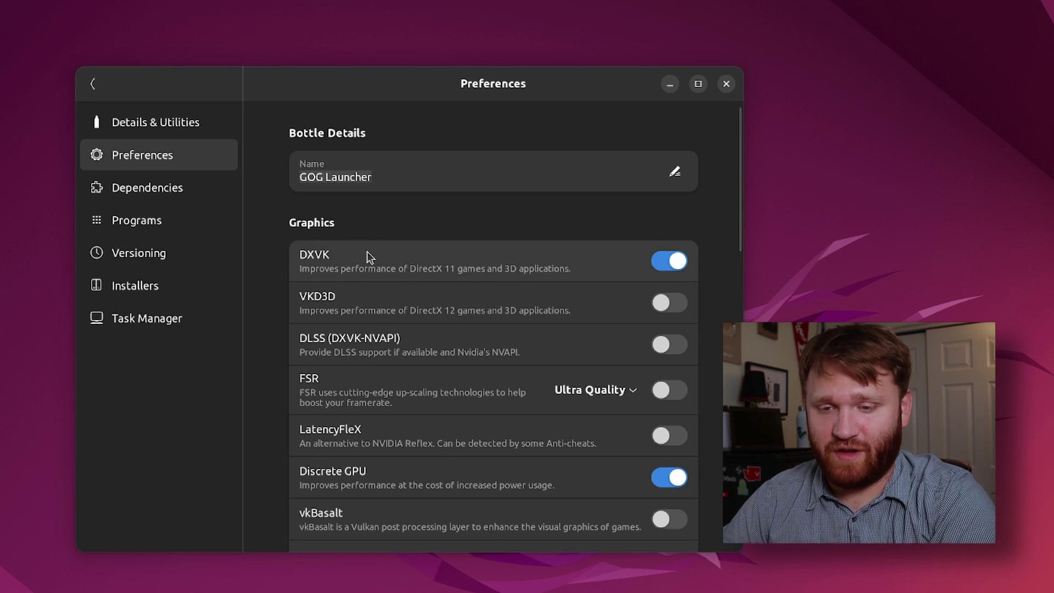
# Step: Inspect the Windows Version list under System, leaving it at Windows 10 with Esync
pyautogui.scroll(-3, 413, 307)
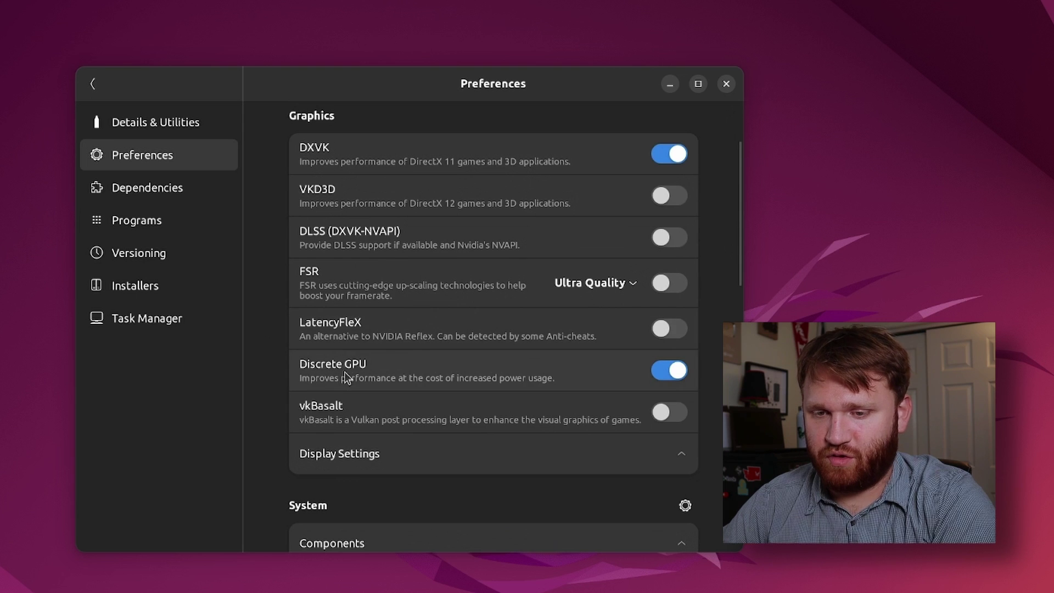
pyautogui.scroll(-8, 291, 364)
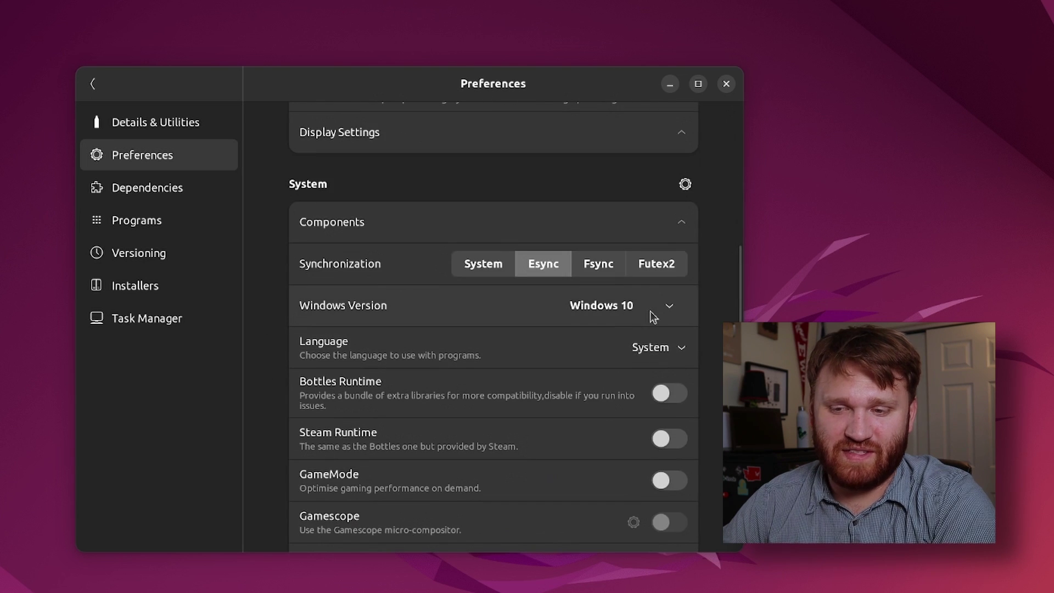
pyautogui.click(654, 313)
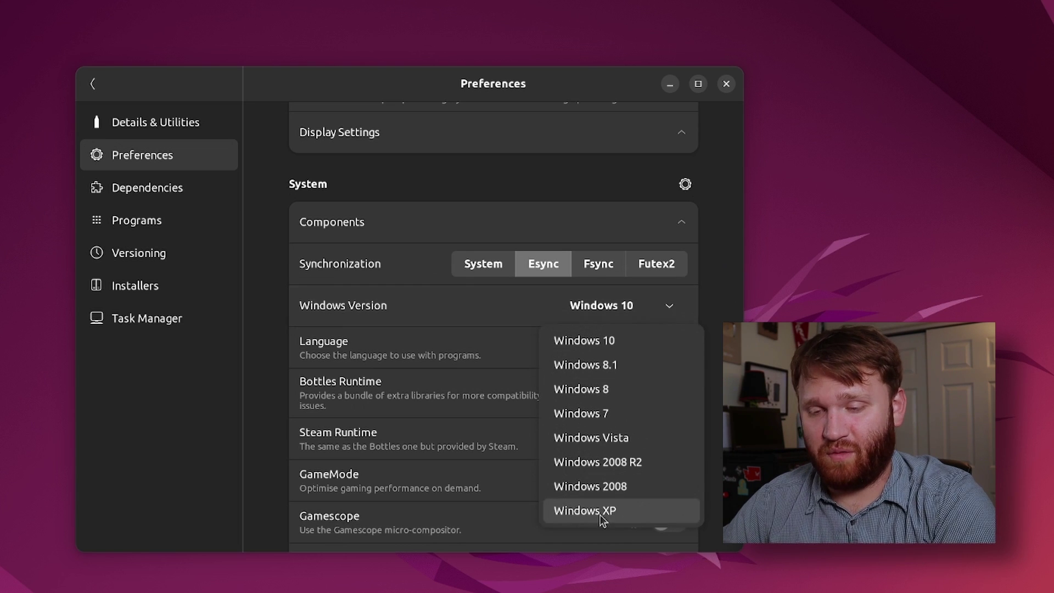
pyautogui.click(329, 274)
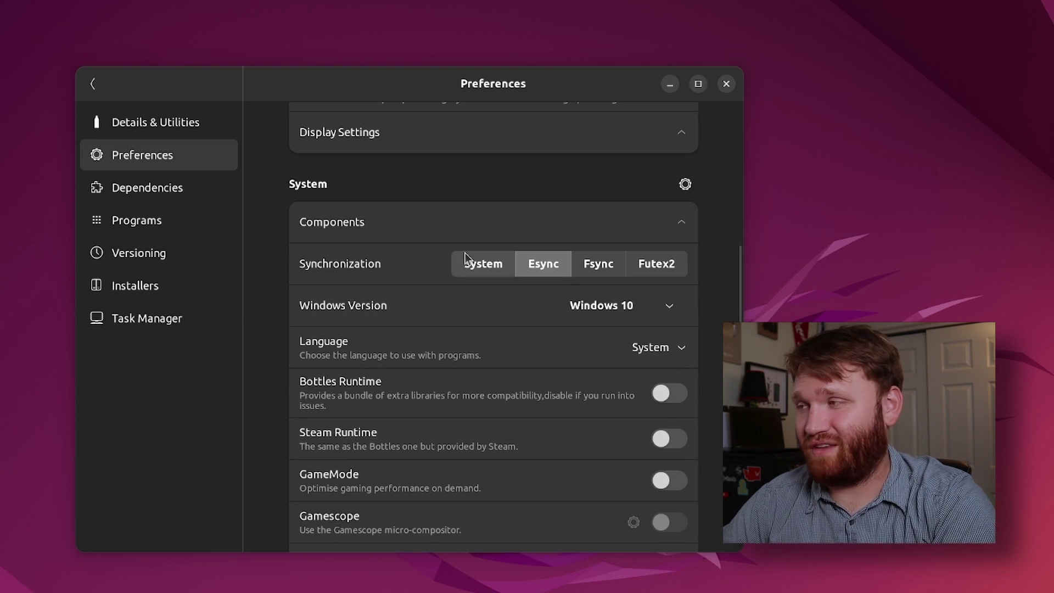
# Step: Browse the GOG Launcher bottle's list of available dependencies
pyautogui.click(170, 198)
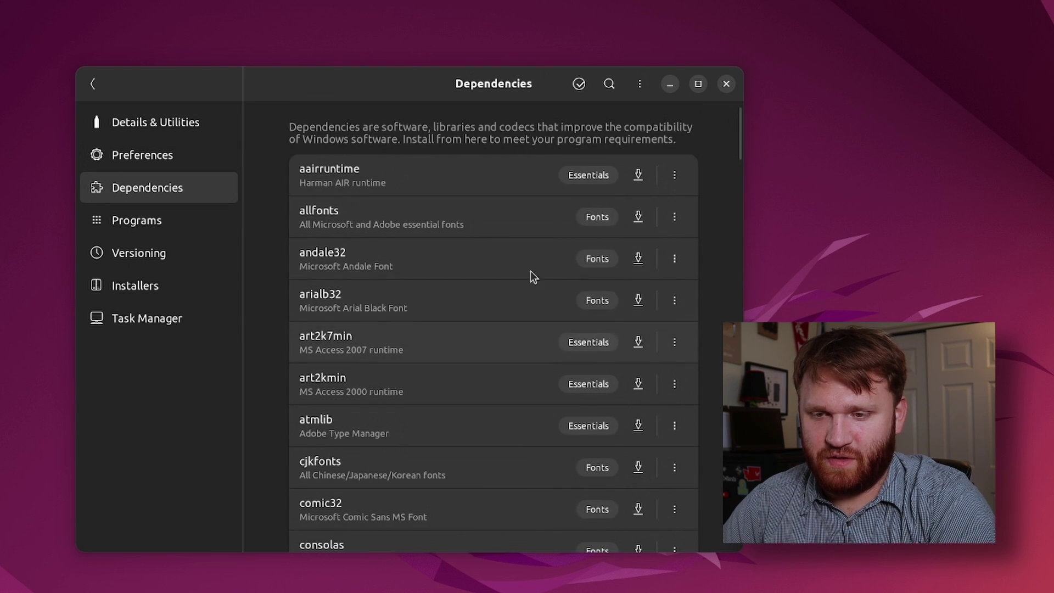
pyautogui.scroll(-20, 516, 280)
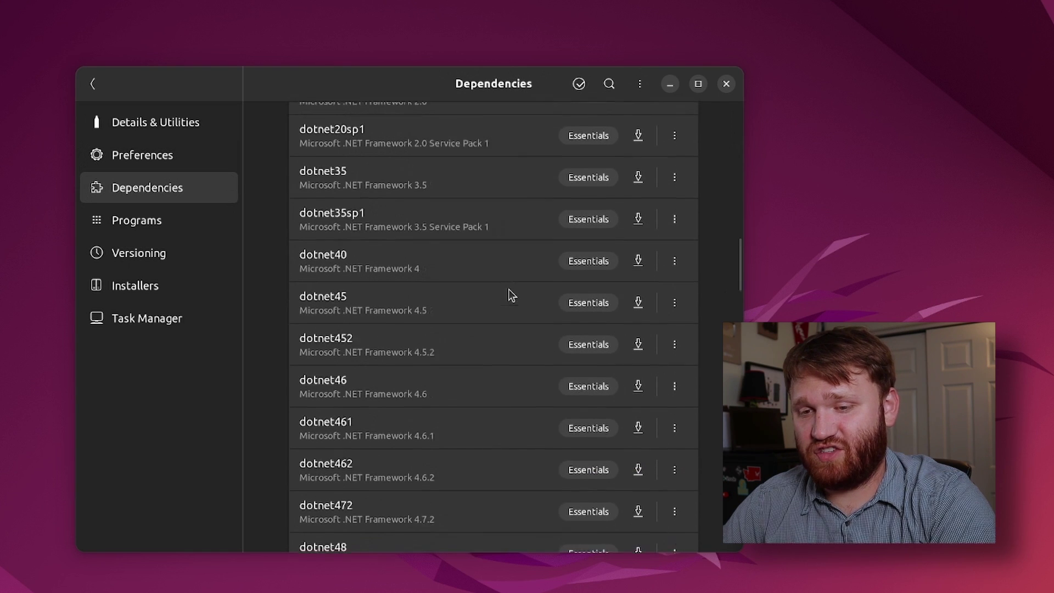
pyautogui.scroll(-10, 511, 295)
pyautogui.scroll(-3, 521, 274)
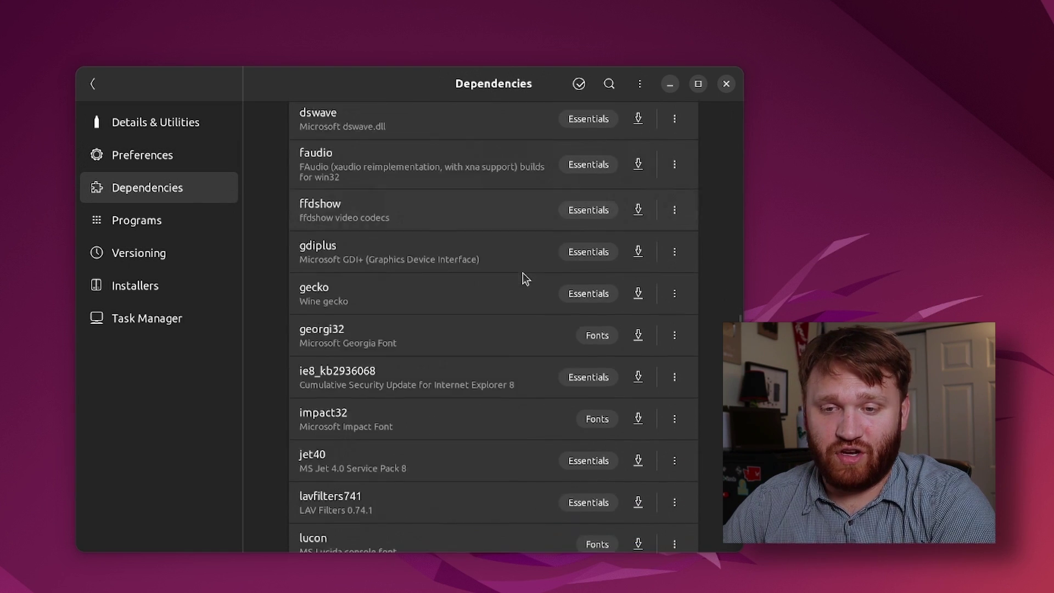
pyautogui.scroll(-5, 523, 278)
# Step: Look through Programs, Versioning and Task Manager, ending on the community Installers list
pyautogui.click(156, 223)
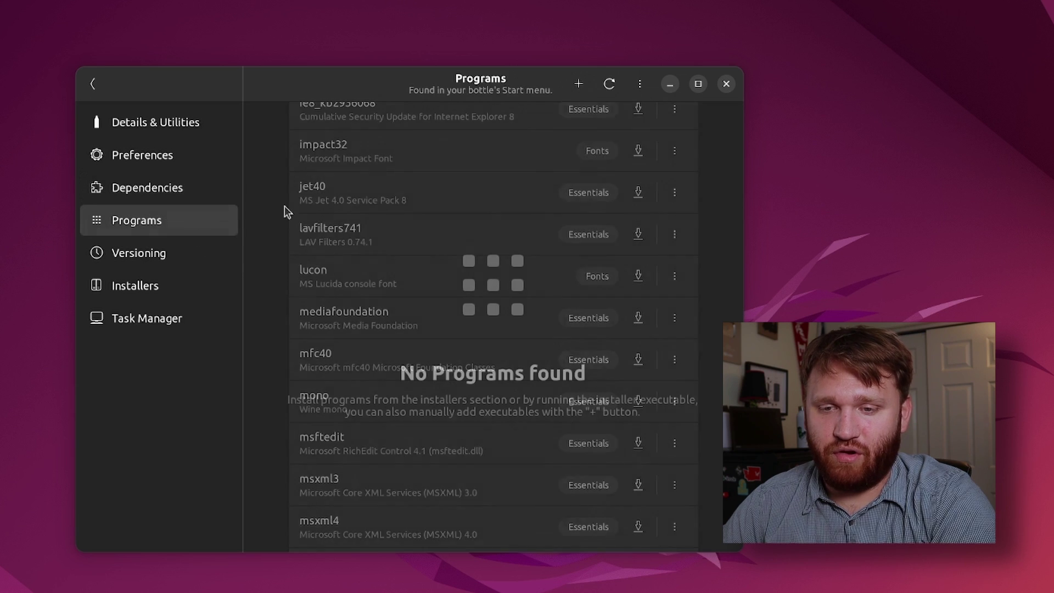
pyautogui.click(127, 263)
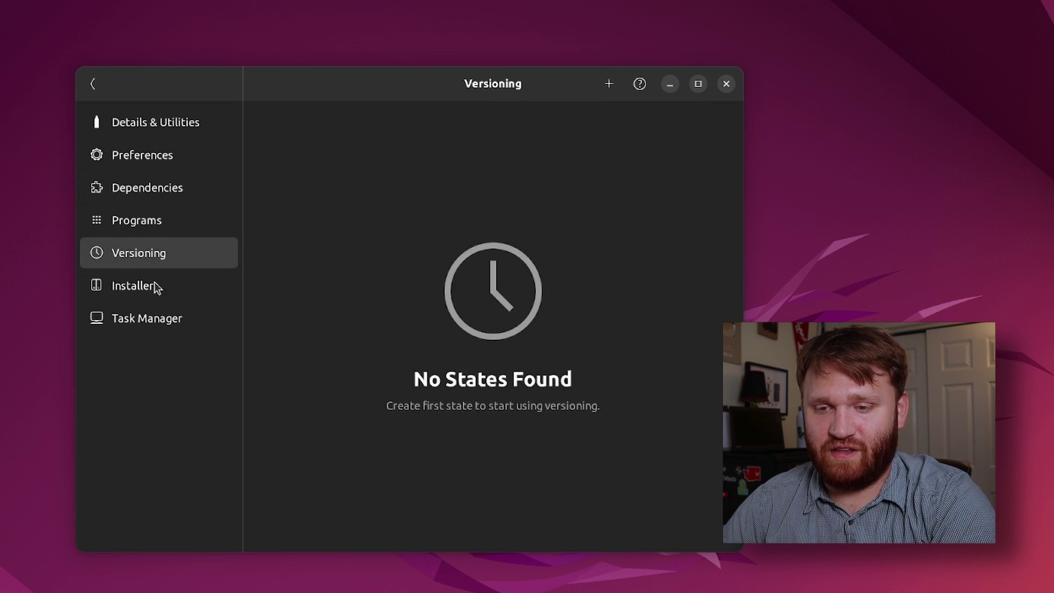
pyautogui.click(138, 290)
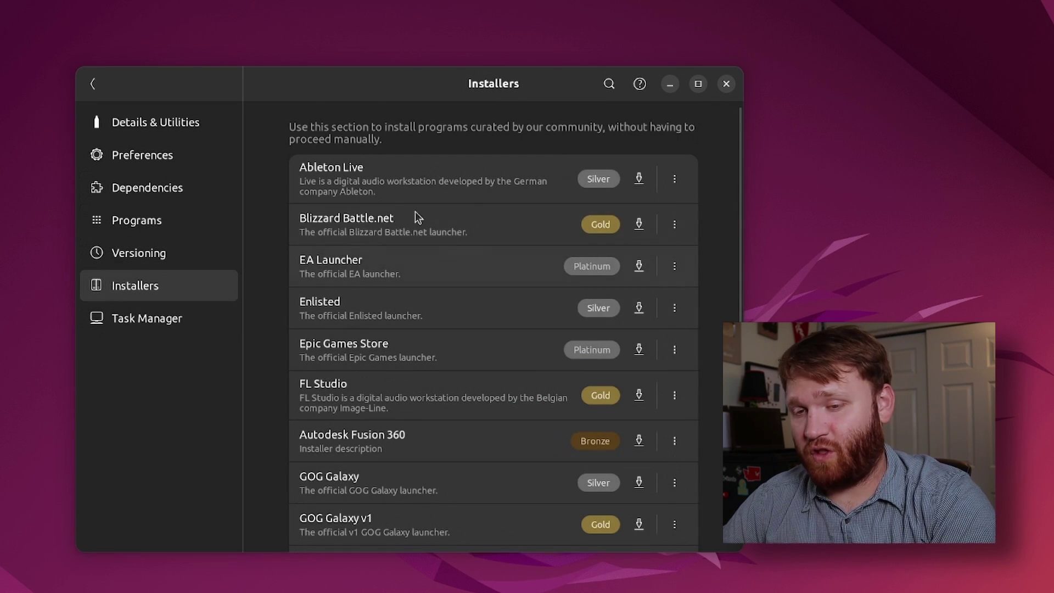
pyautogui.click(153, 321)
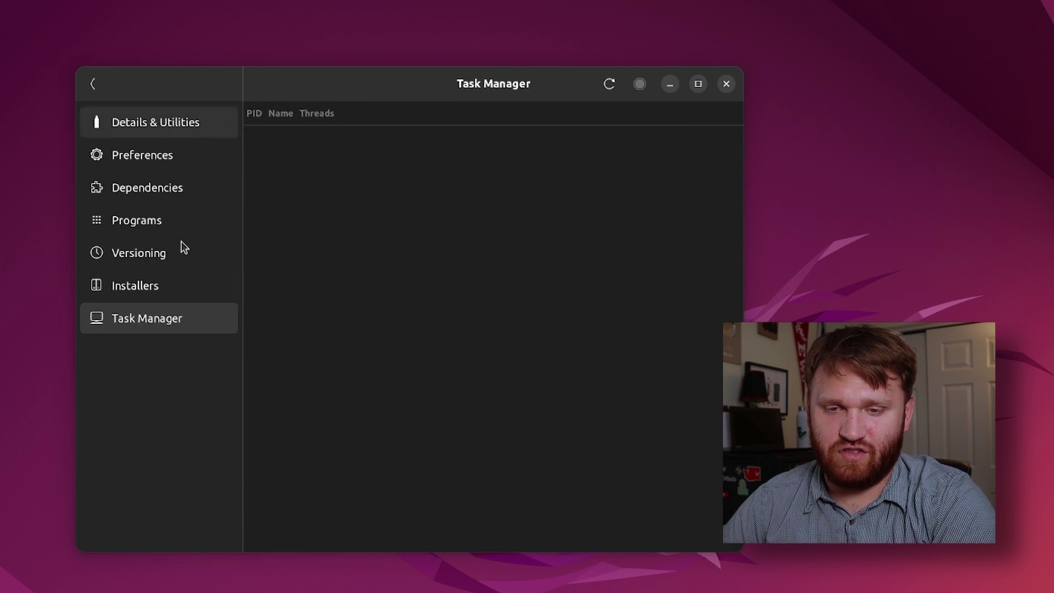
pyautogui.click(127, 293)
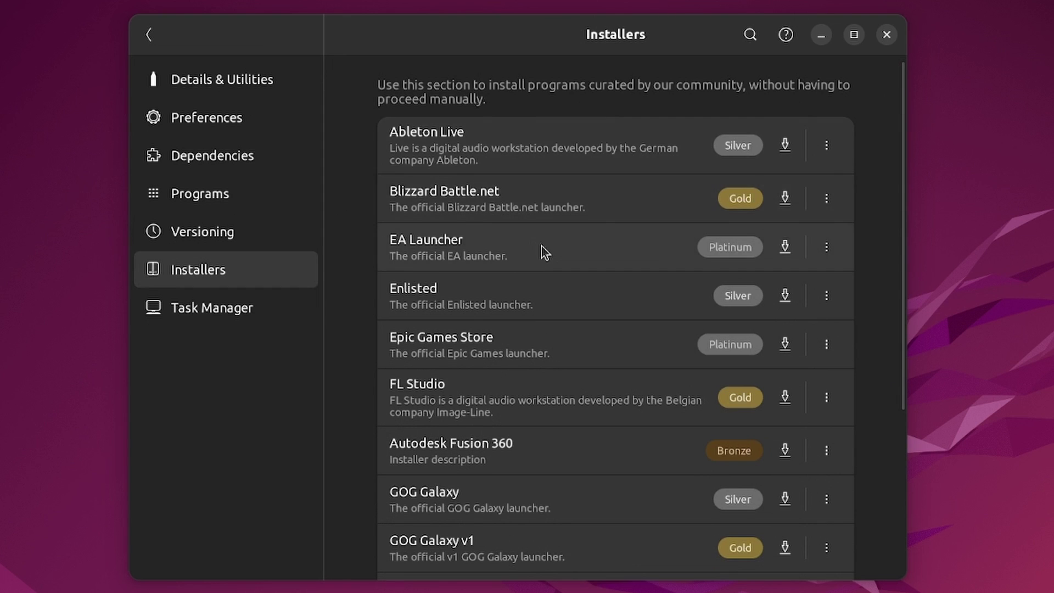
# Step: Find GOG Galaxy v1 in the installers list and request its installation
pyautogui.scroll(-5, 542, 246)
pyautogui.scroll(3, 549, 291)
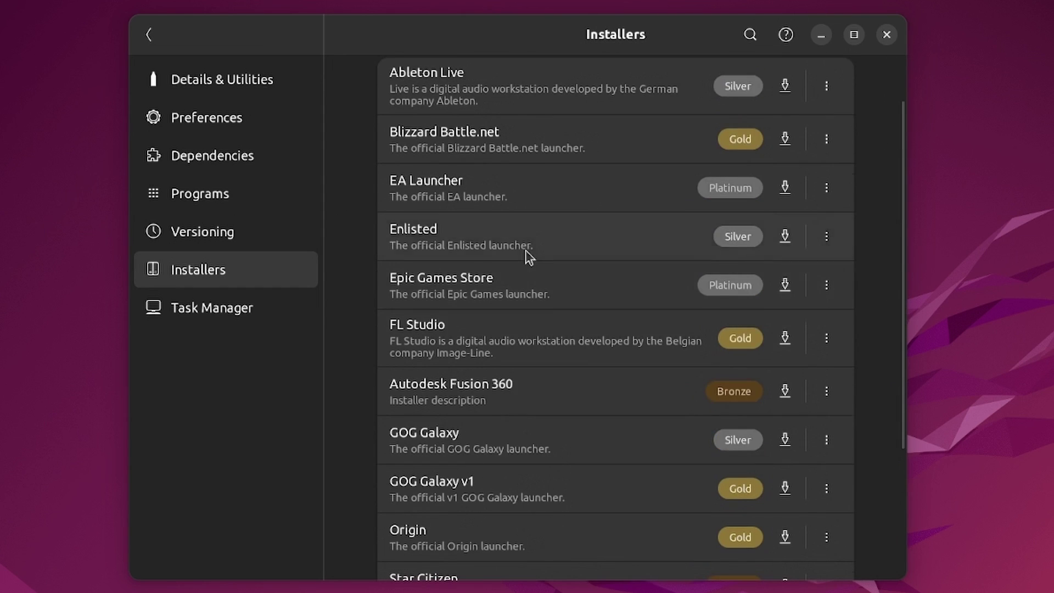
pyautogui.scroll(2, 525, 250)
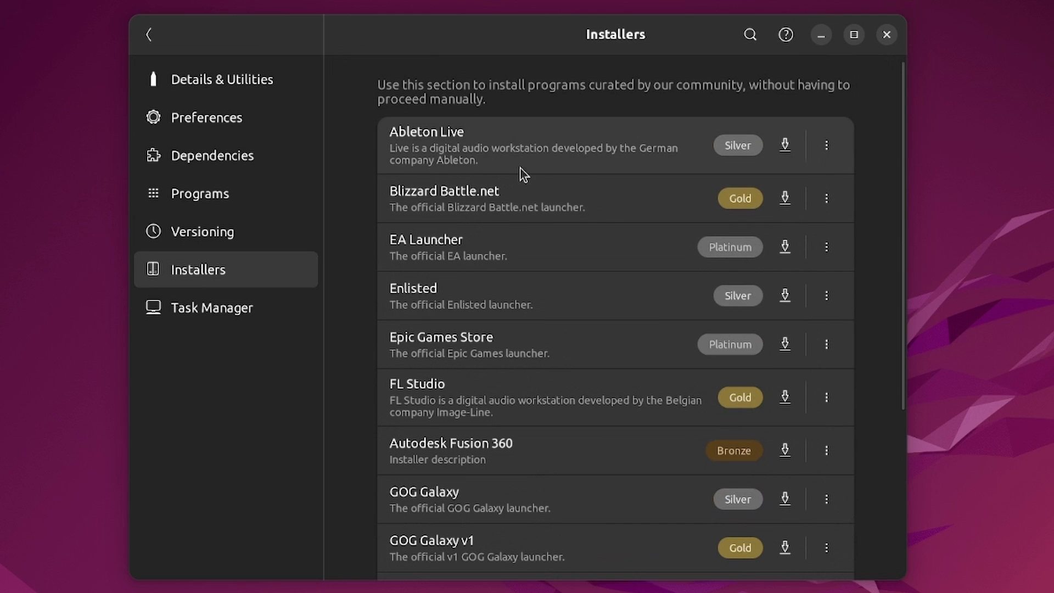
pyautogui.scroll(-4, 569, 176)
pyautogui.scroll(4, 575, 183)
pyautogui.scroll(-2, 429, 192)
pyautogui.scroll(-2, 385, 217)
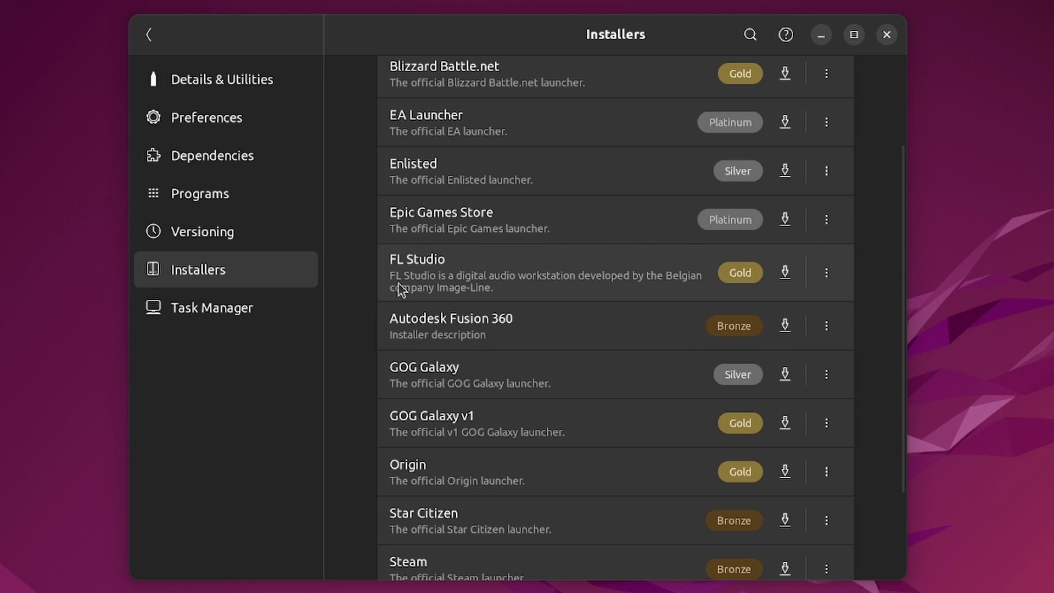
pyautogui.scroll(-4, 443, 289)
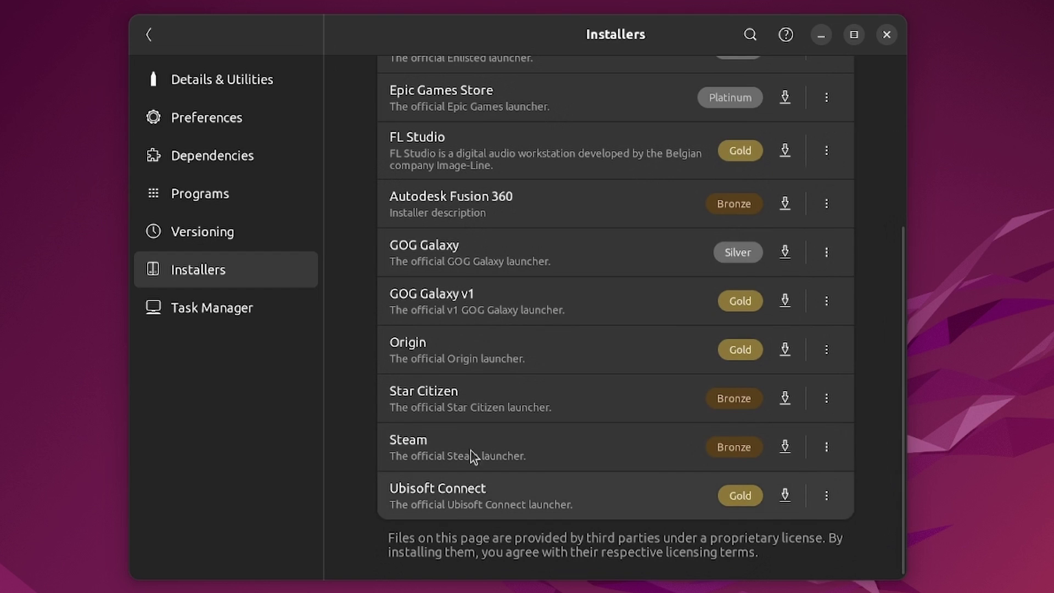
pyautogui.click(786, 301)
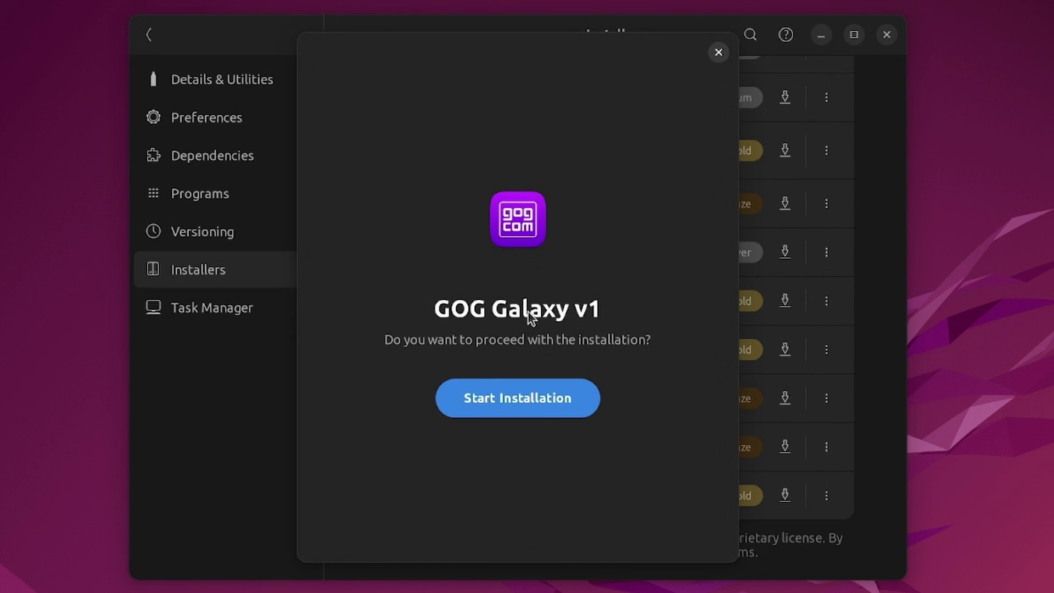
# Step: Install GOG Galaxy v1 in English, accepting the licence and default install folder
pyautogui.click(551, 393)
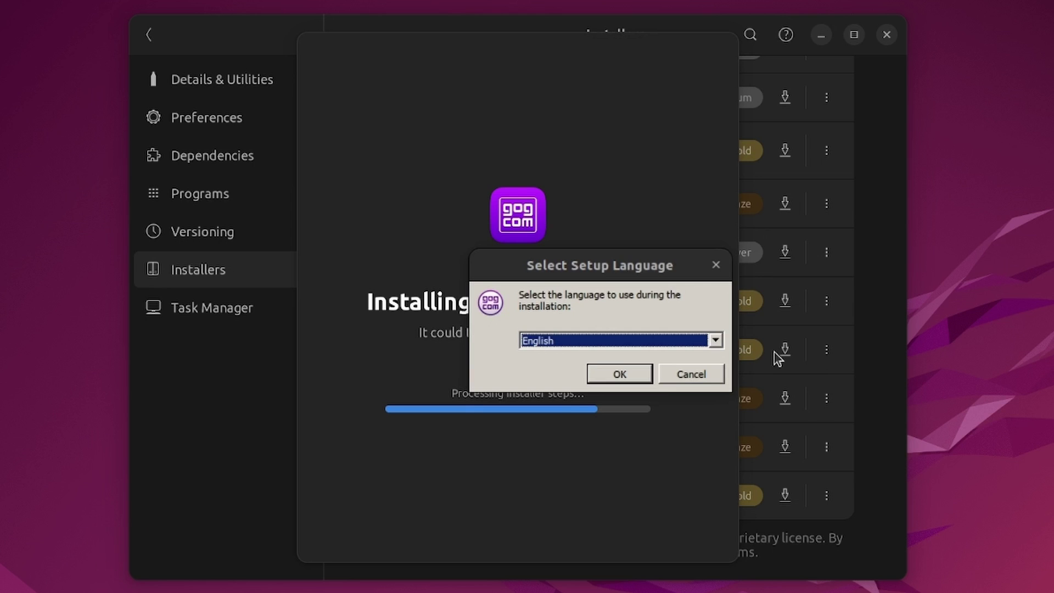
pyautogui.click(600, 374)
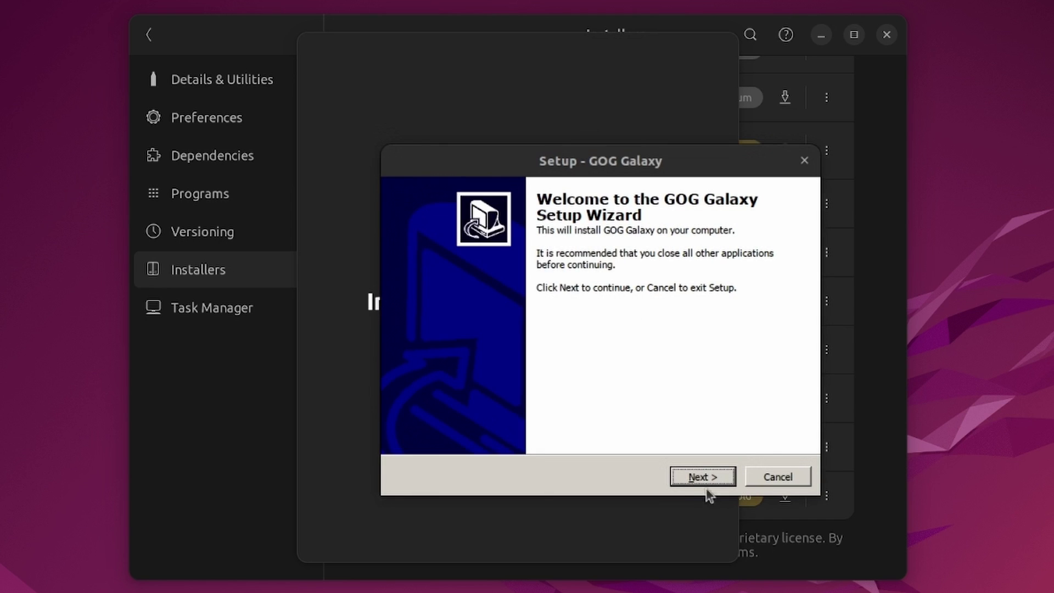
pyautogui.click(697, 479)
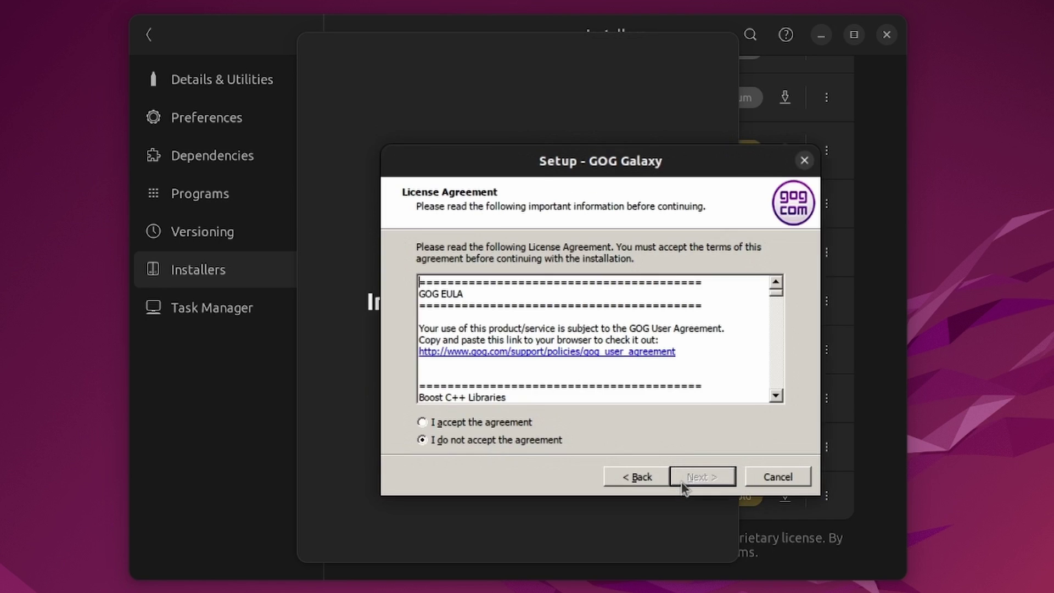
pyautogui.click(432, 423)
pyautogui.moveTo(777, 302); pyautogui.dragTo(758, 476)
pyautogui.click(699, 479)
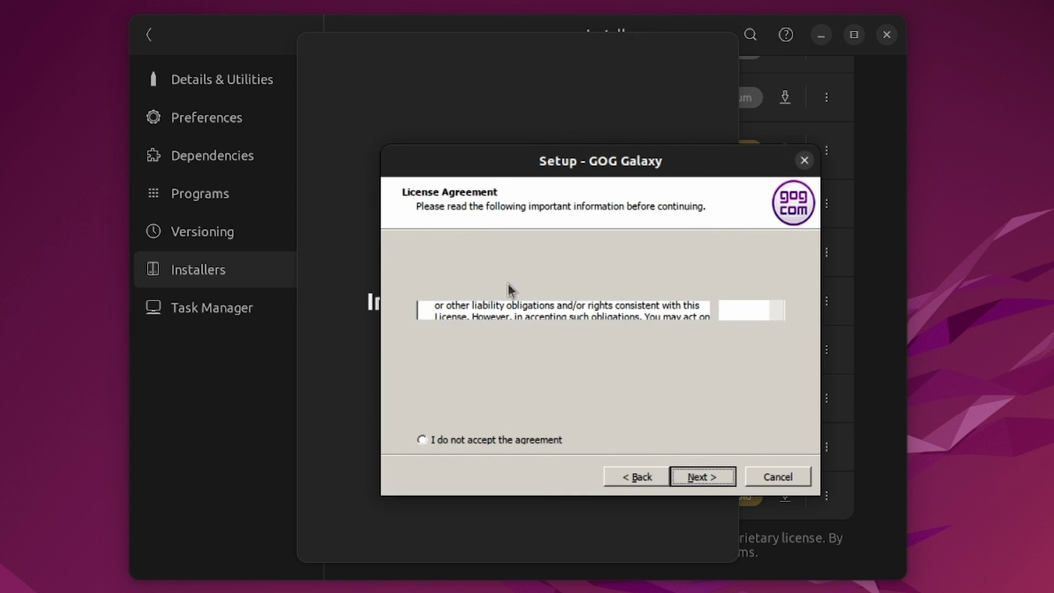
pyautogui.click(703, 479)
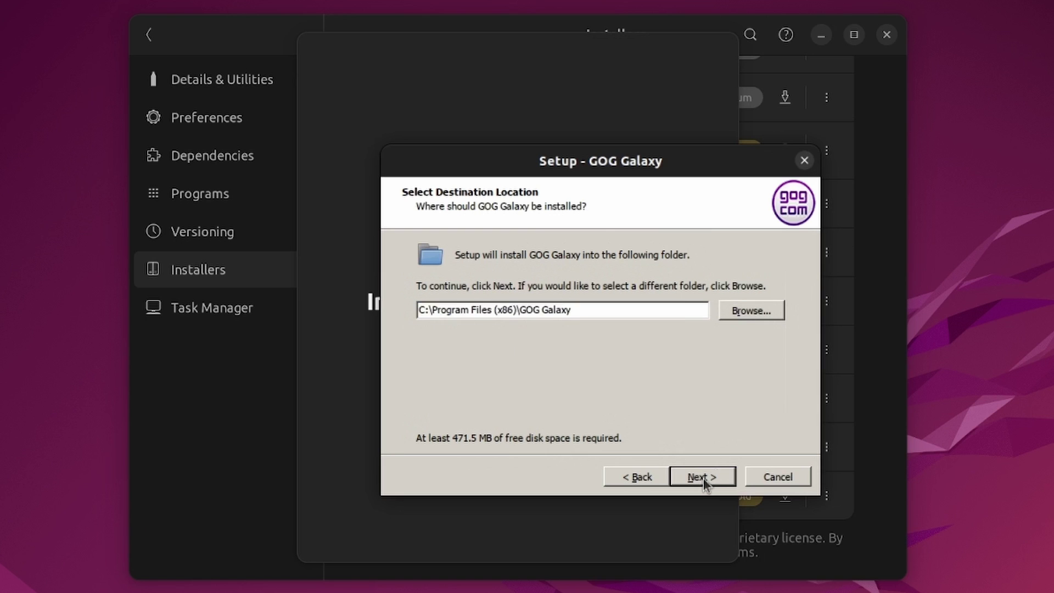
pyautogui.click(703, 477)
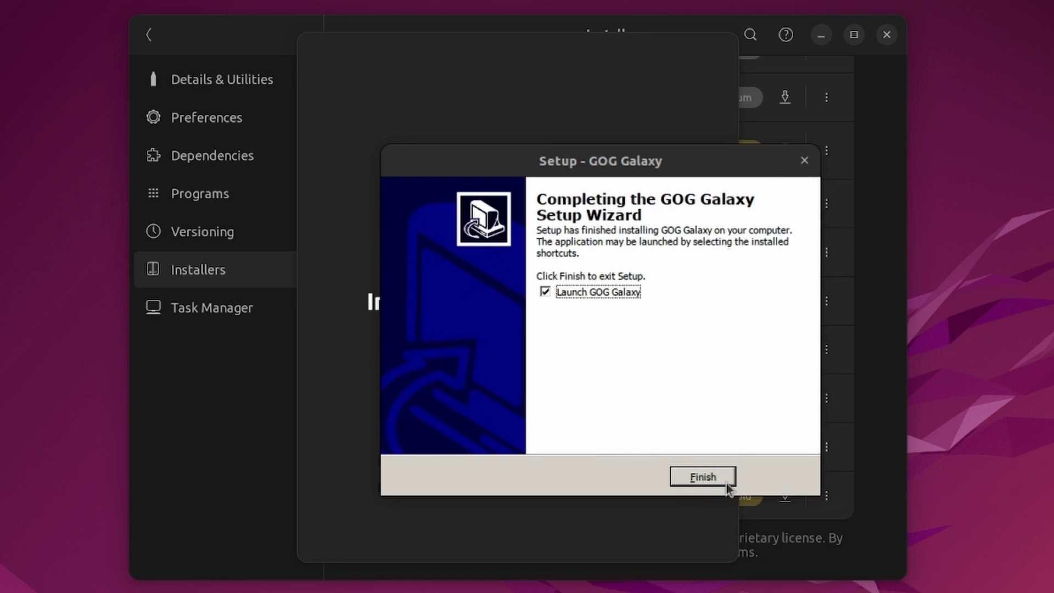
pyautogui.click(714, 477)
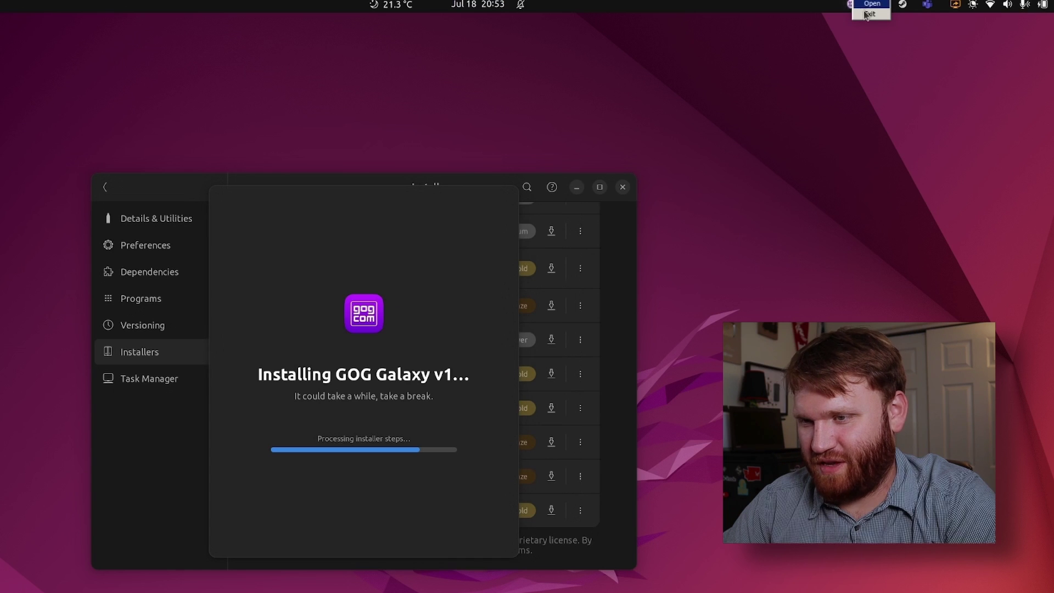
# Step: Launch GOG Galaxy from the bottle's programs list and bring its window forward
pyautogui.click(378, 384)
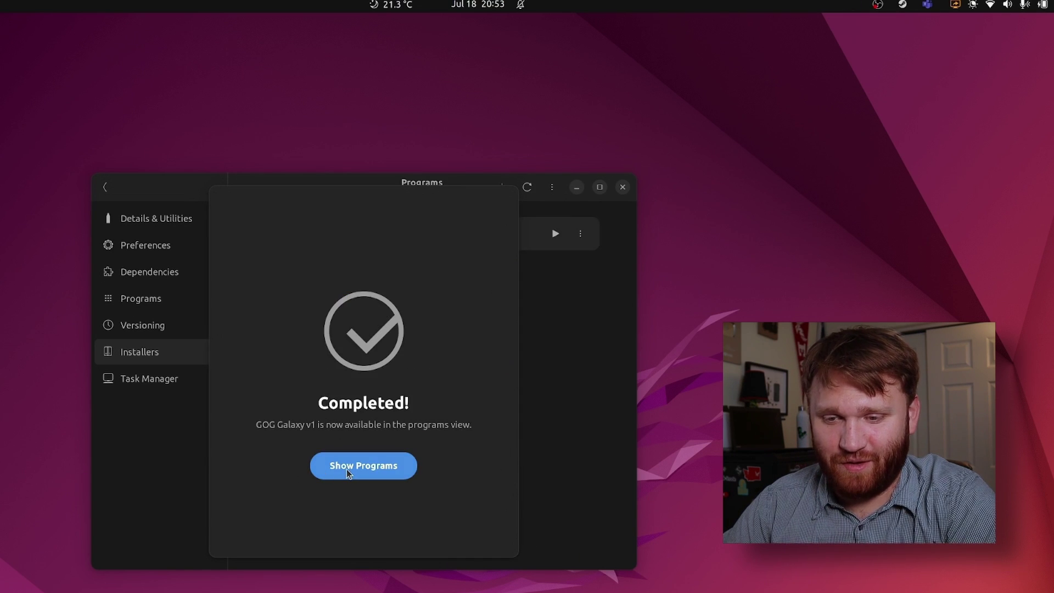
pyautogui.click(348, 469)
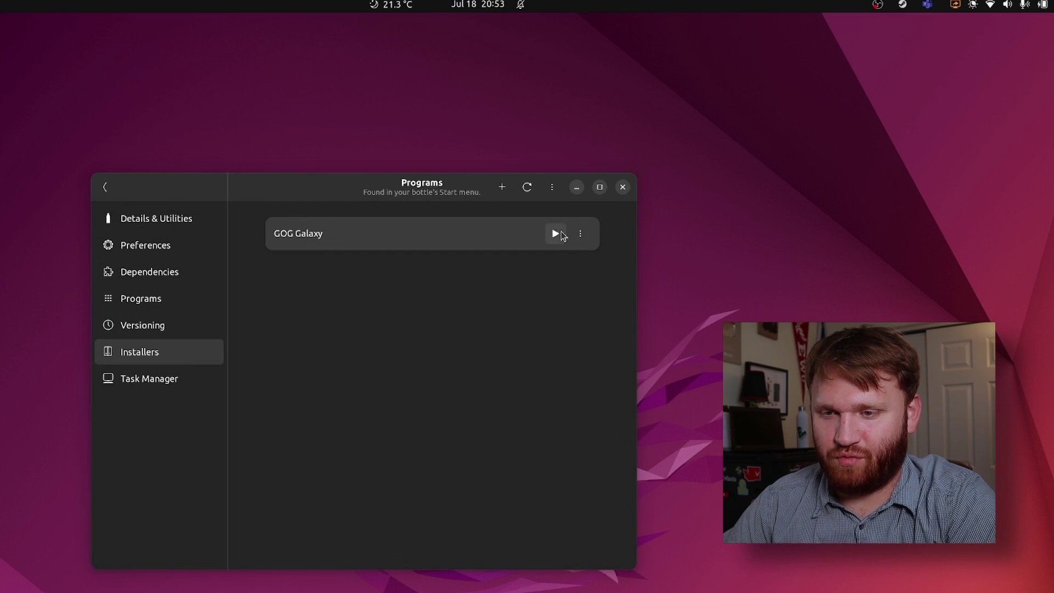
pyautogui.click(140, 298)
pyautogui.click(555, 233)
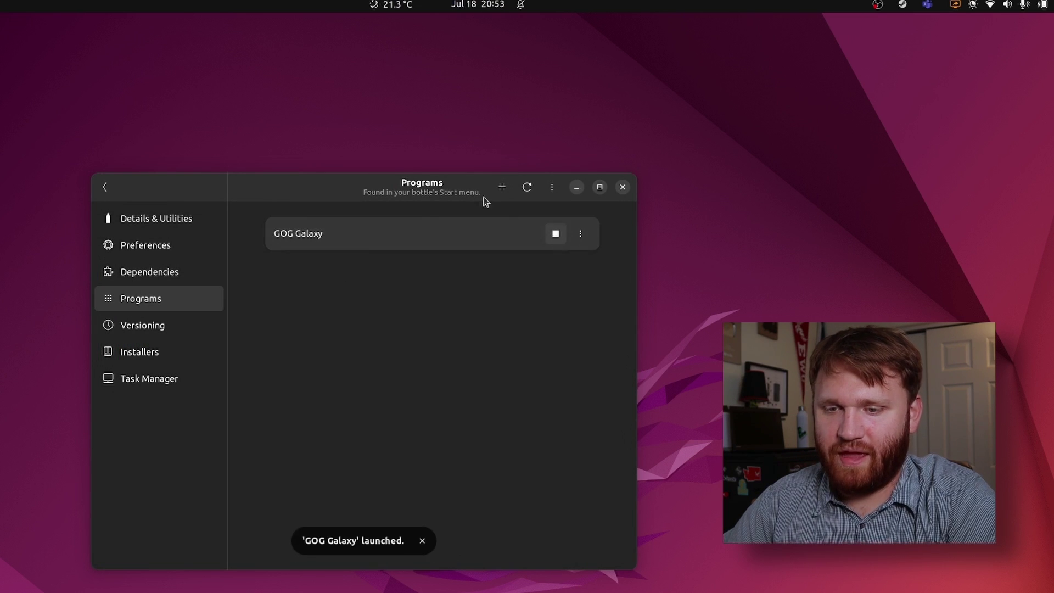
pyautogui.click(602, 148)
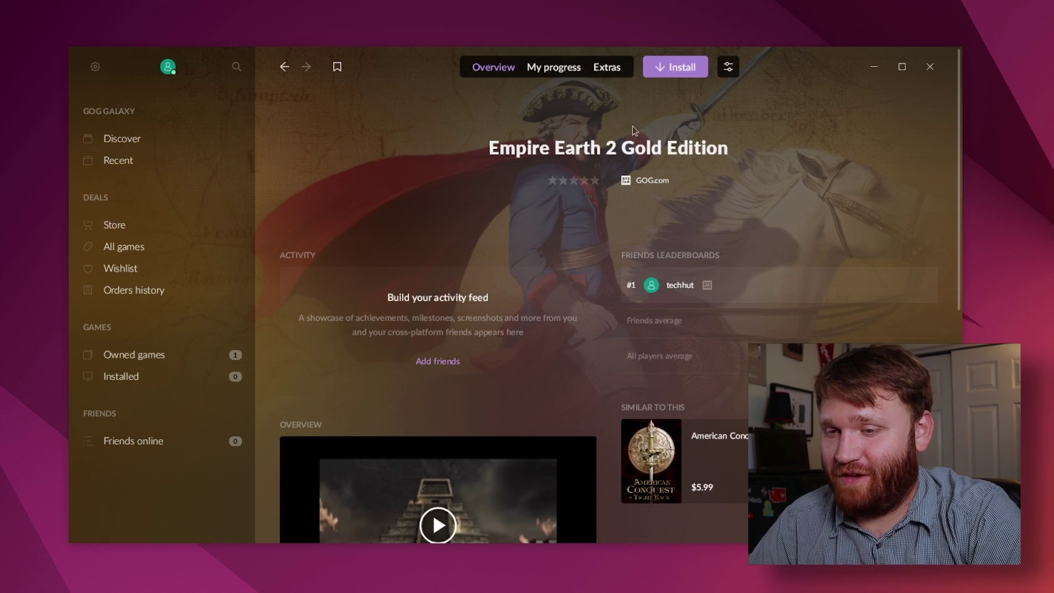
# Step: Install Empire Earth 2 Gold Edition from its GOG Galaxy page and wait for it to finish
pyautogui.click(678, 68)
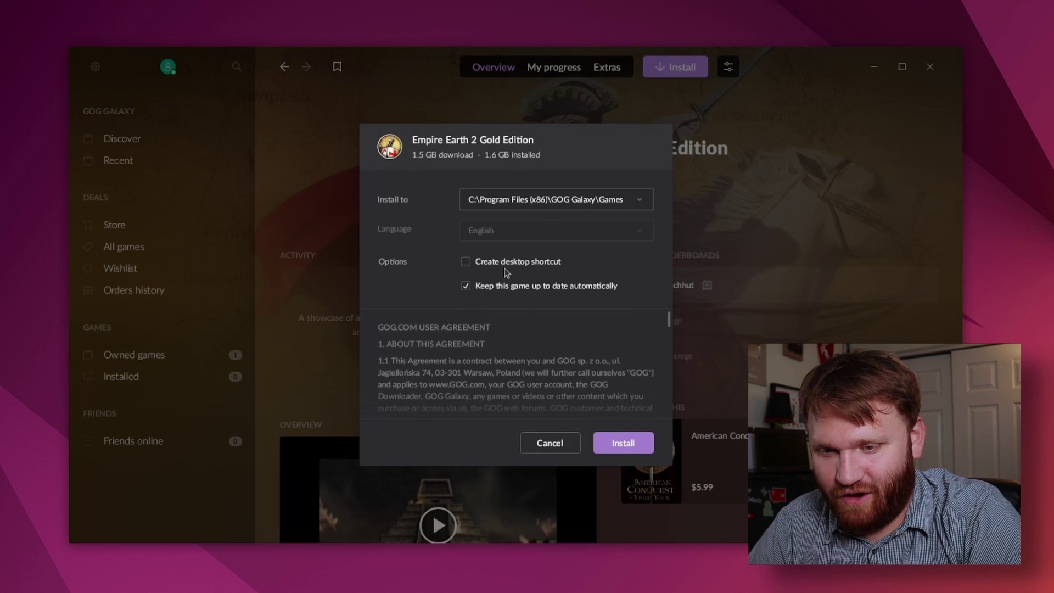
pyautogui.click(635, 450)
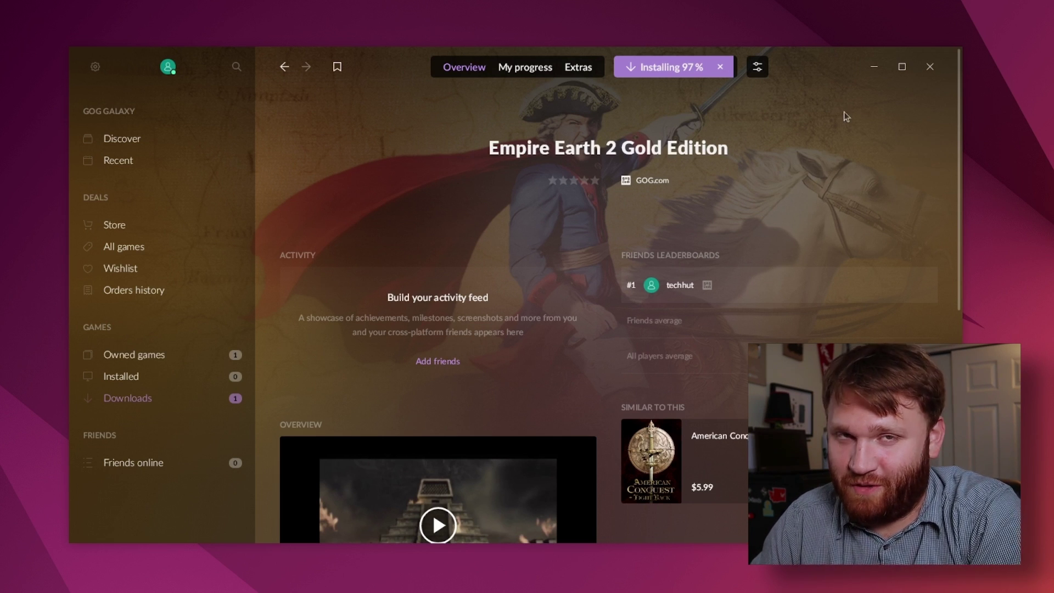
pyautogui.moveTo(650, 88)
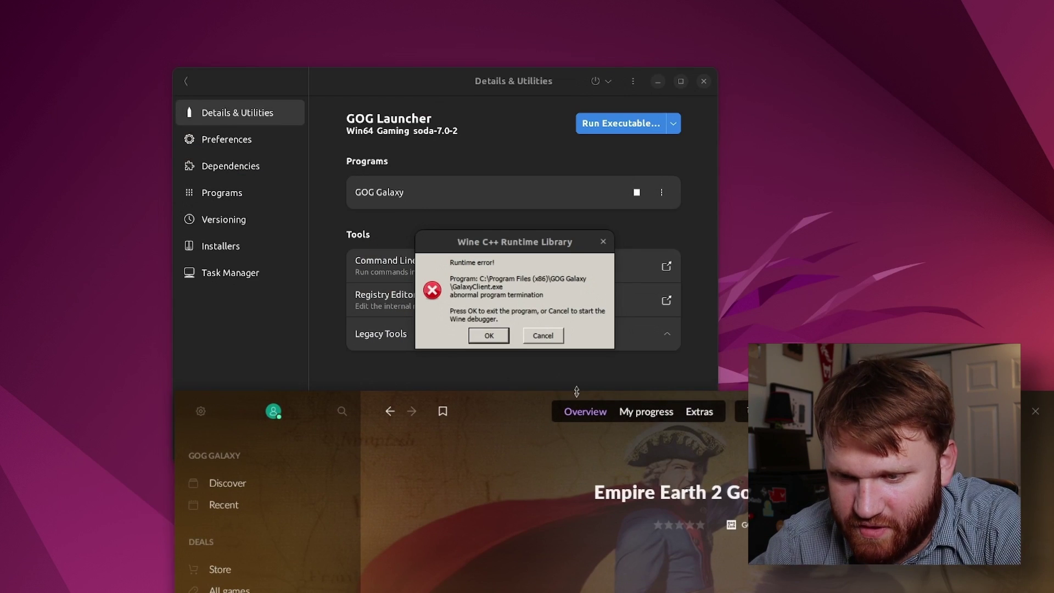
# Step: Open Empire Earth 2 from the Installed library, check its settings menu, and launch it
pyautogui.click(472, 335)
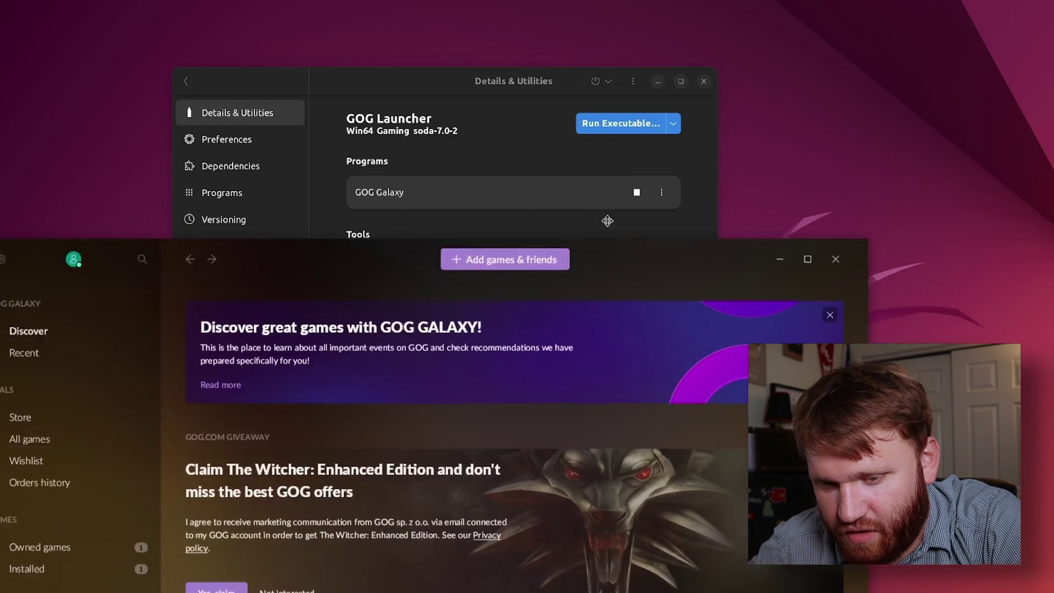
pyautogui.moveTo(623, 250); pyautogui.dragTo(727, 52)
pyautogui.click(137, 369)
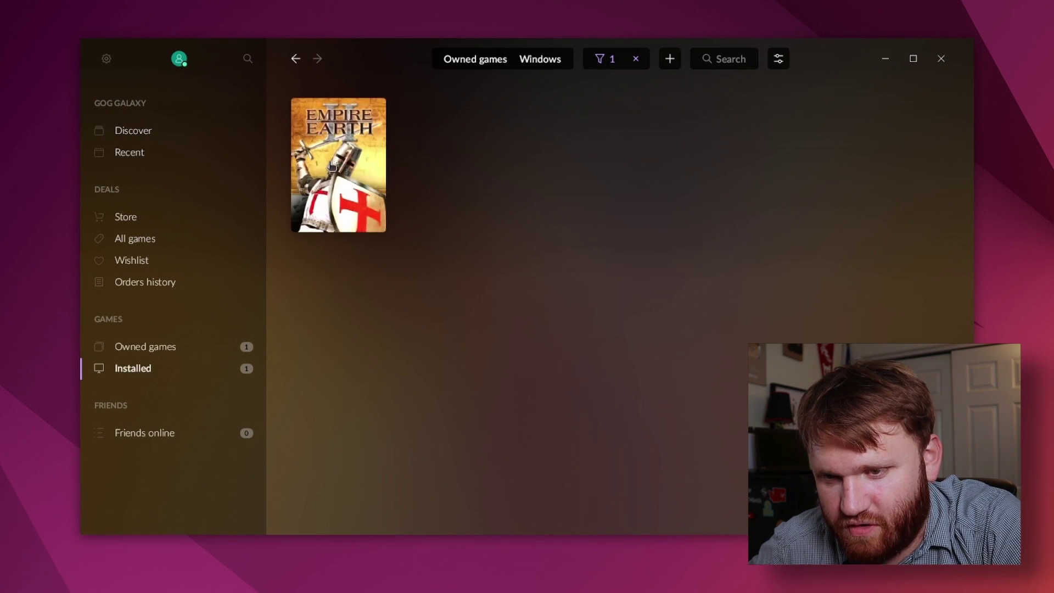
pyautogui.click(332, 167)
pyautogui.click(736, 59)
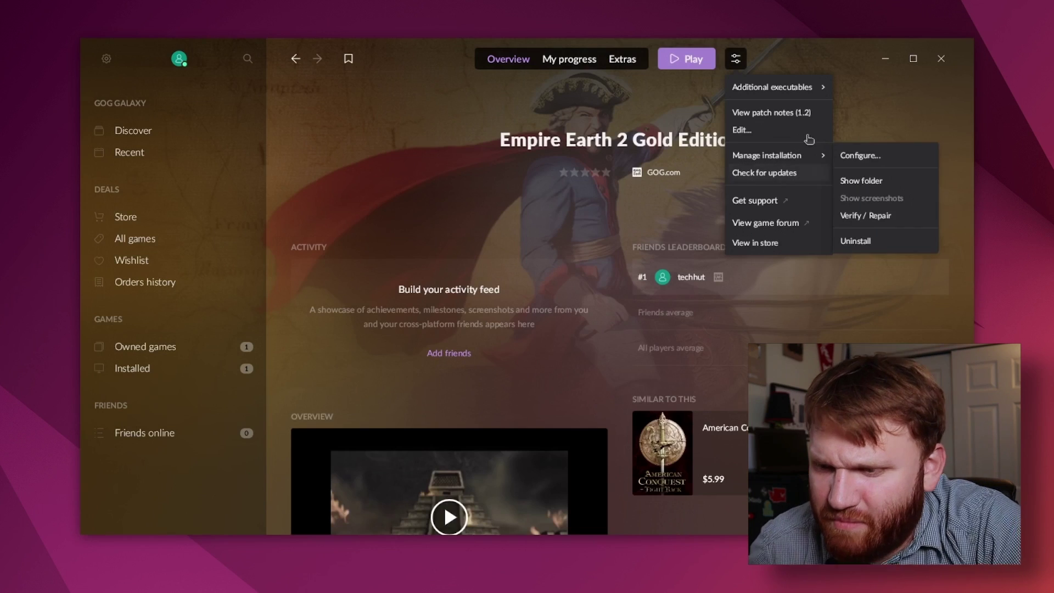
pyautogui.click(794, 93)
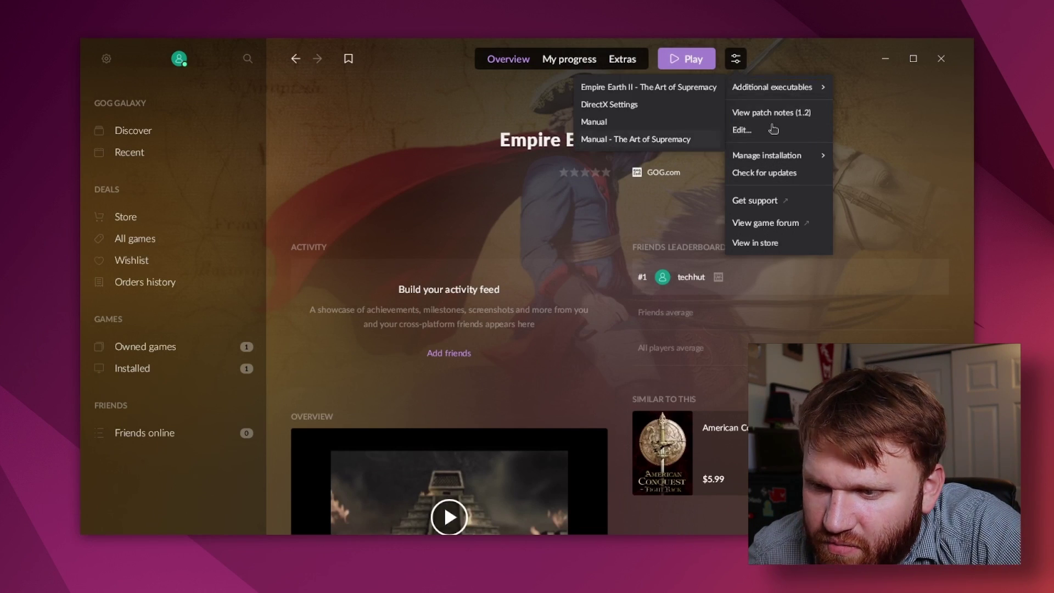
pyautogui.click(694, 59)
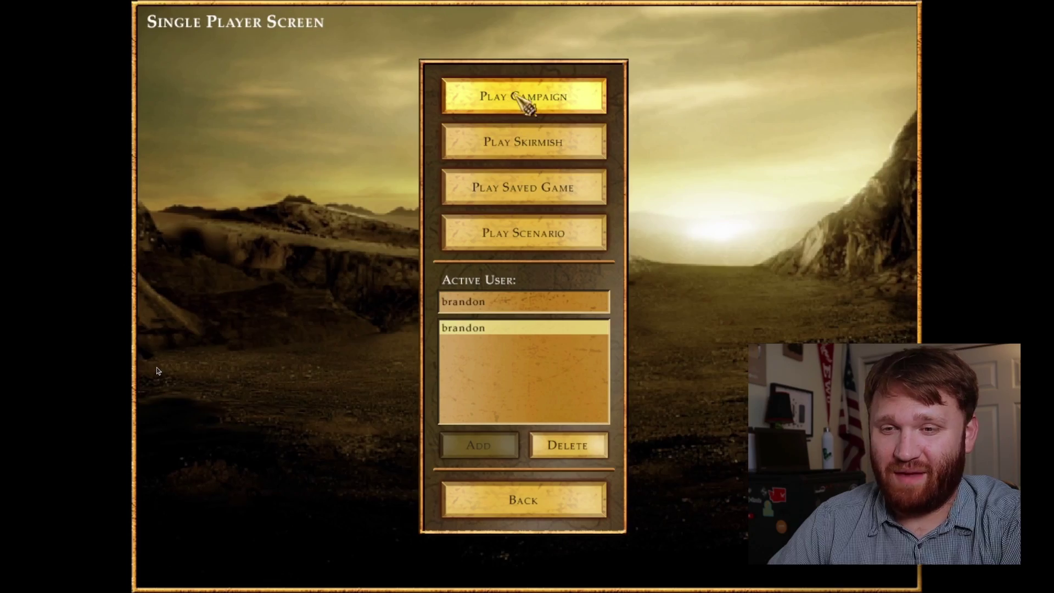
# Step: View the German campaign, then start a skirmish with Computer Players 3 and 4 added
pyautogui.click(519, 99)
pyautogui.click(220, 102)
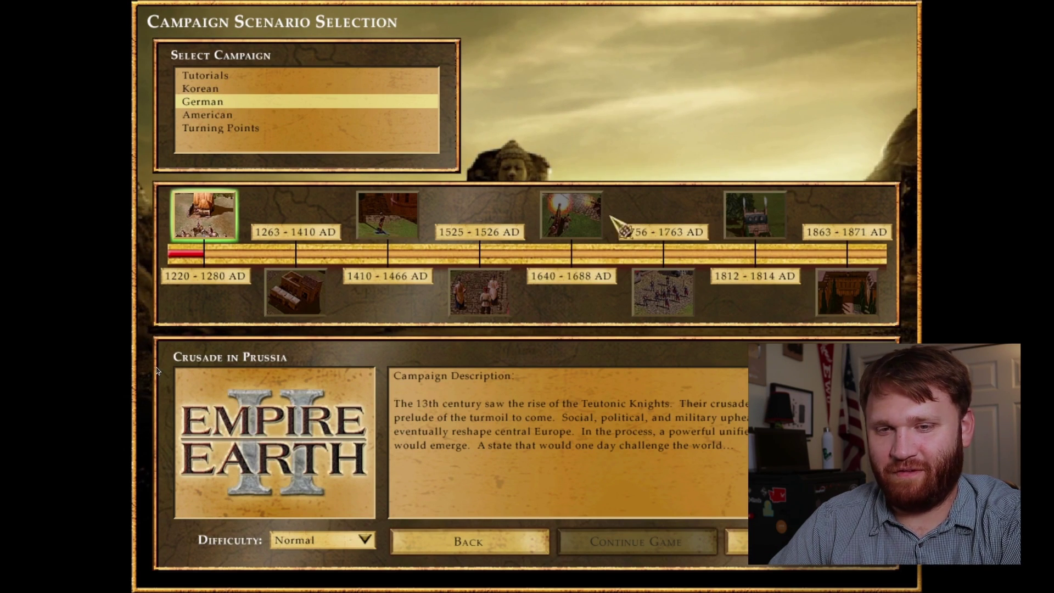
pyautogui.click(468, 541)
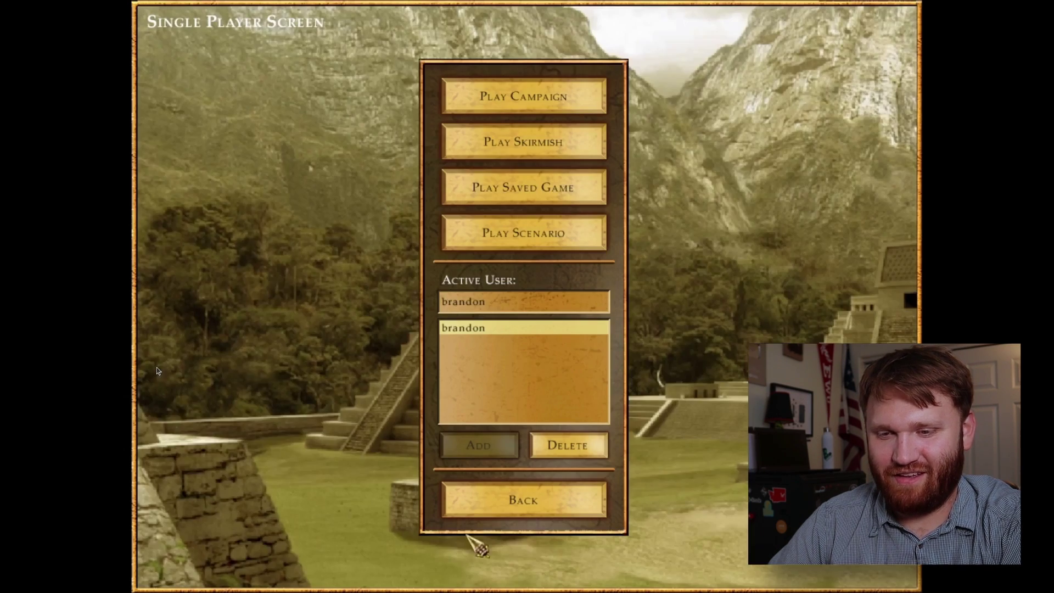
pyautogui.click(523, 142)
pyautogui.click(169, 126)
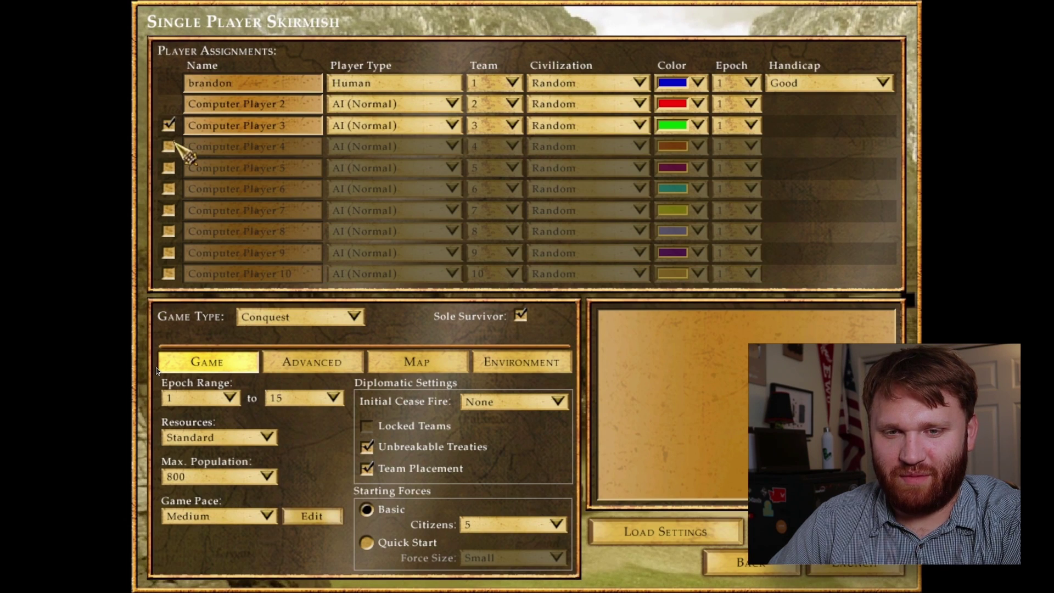
pyautogui.click(169, 146)
pyautogui.click(855, 563)
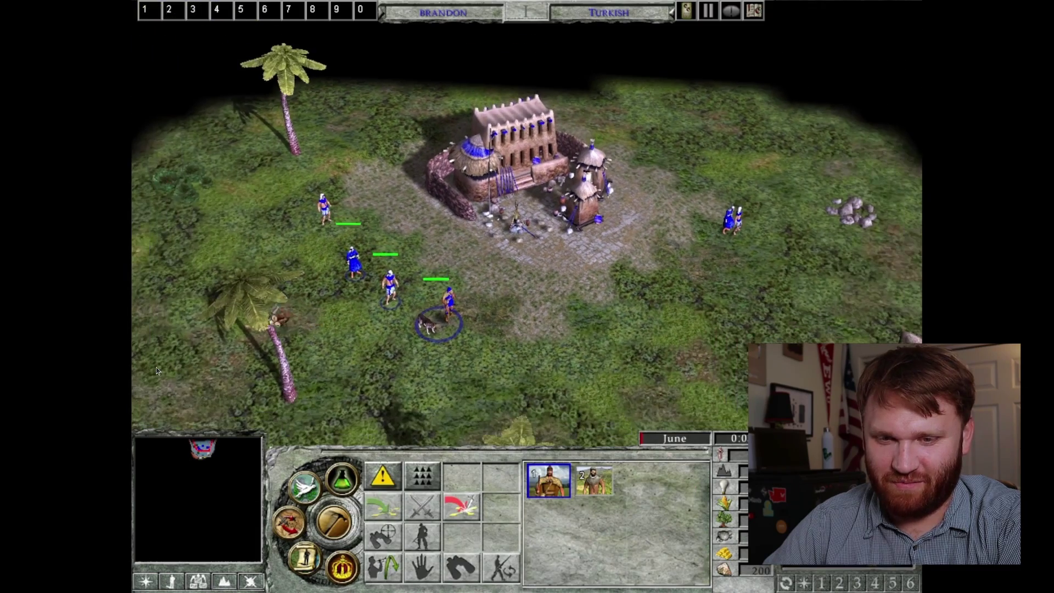
# Step: Move the starting units, select Town Center Trabzon and queue Citizens
pyautogui.rightClick(278, 191)
pyautogui.moveTo(643, 204); pyautogui.dragTo(793, 283)
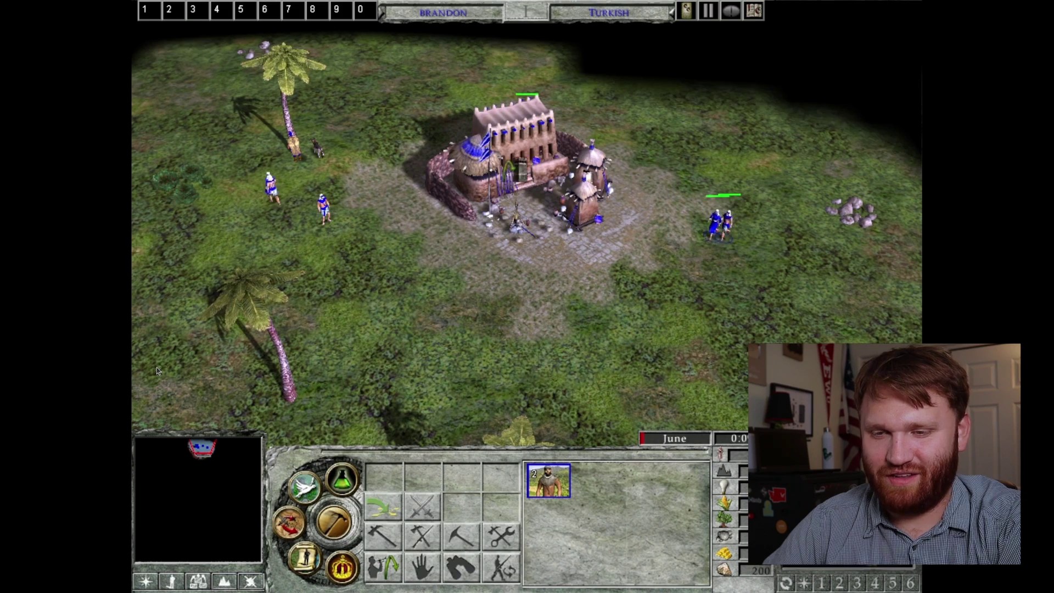
pyautogui.press('h')
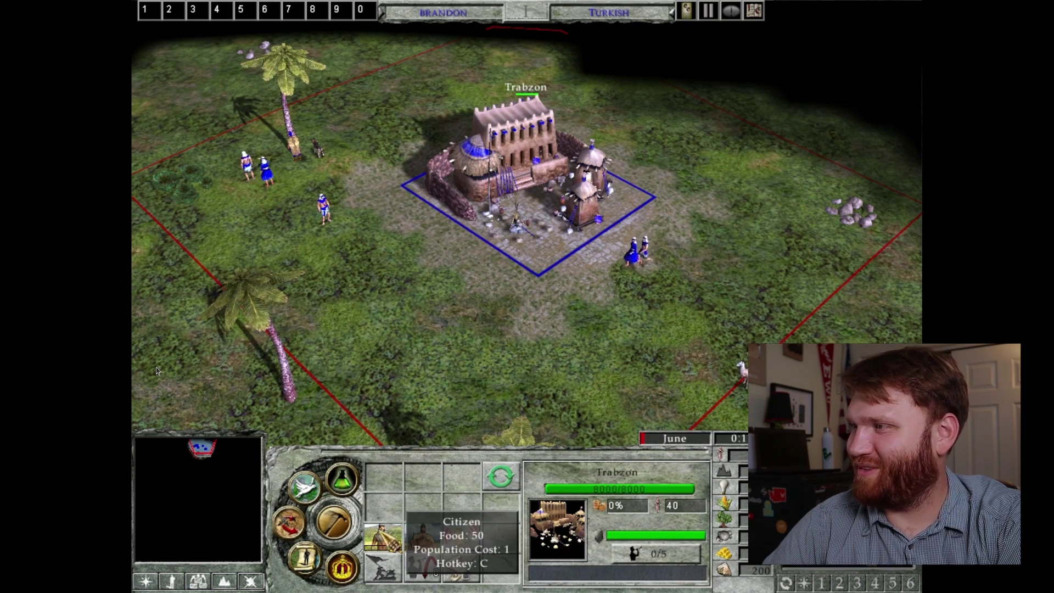
pyautogui.press('c')
pyautogui.press('c')
pyautogui.press('c')
pyautogui.press('c')
pyautogui.press('c')
pyautogui.press('c')
pyautogui.press('c')
pyautogui.press('c')
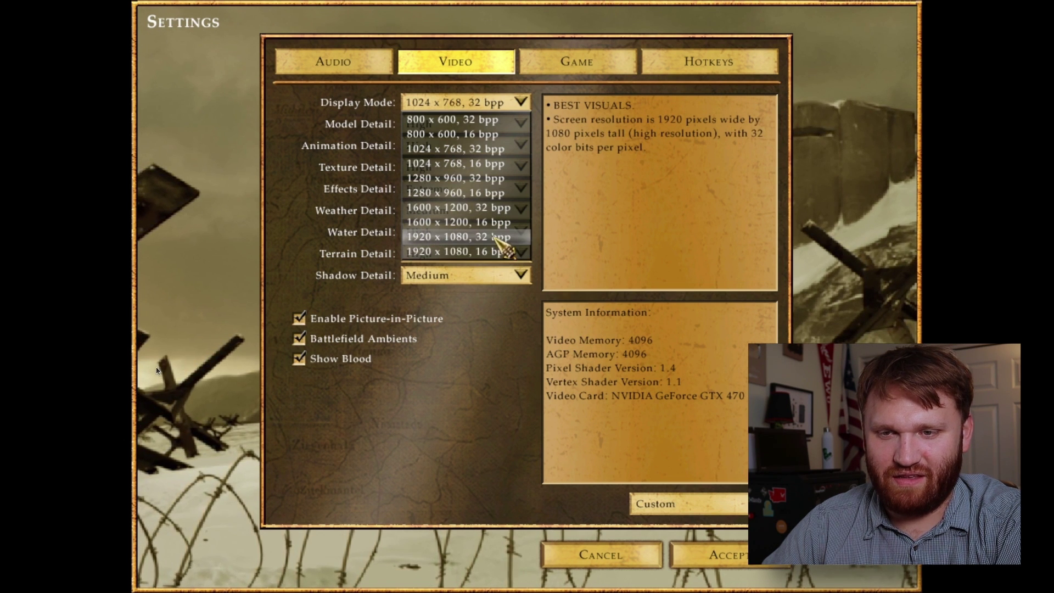
# Step: Switch the display mode to 1920 x 1080, 32 bpp, then quit Empire Earth II to the desktop
pyautogui.click(496, 238)
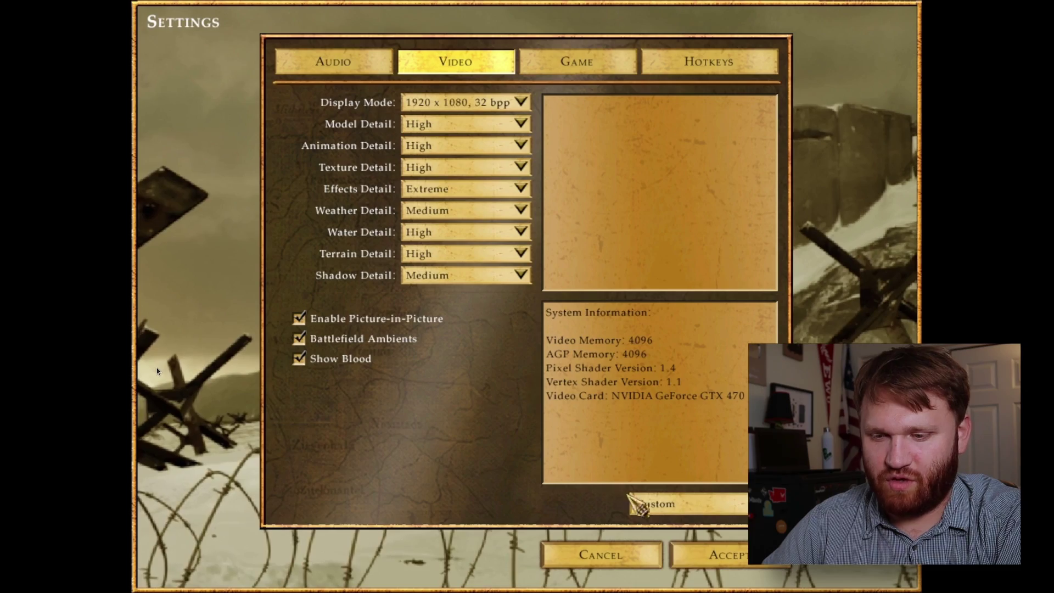
pyautogui.click(714, 556)
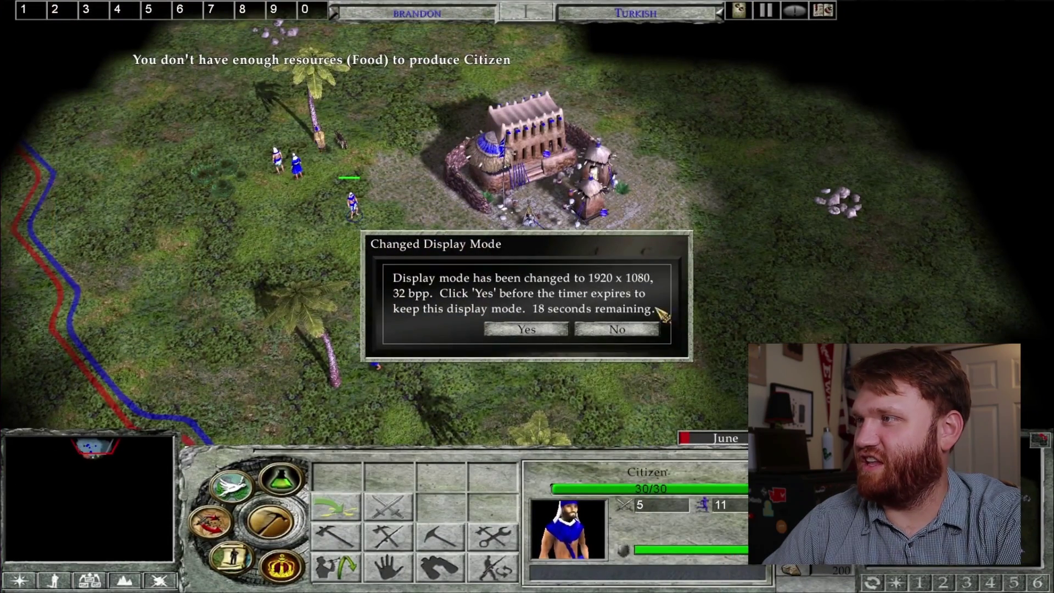
pyautogui.press('Return')
pyautogui.press('Escape')
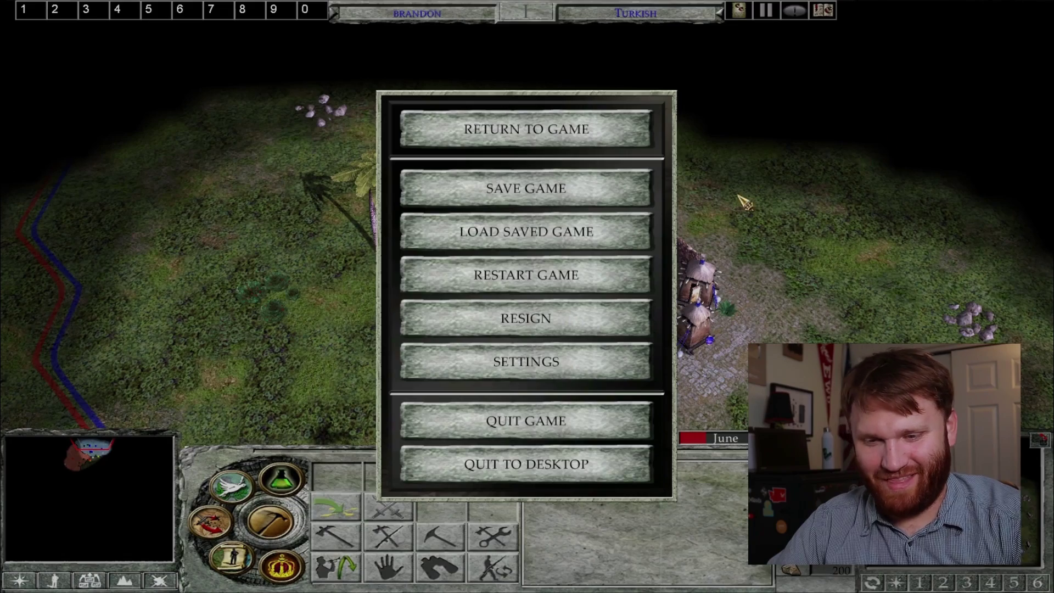
pyautogui.click(574, 458)
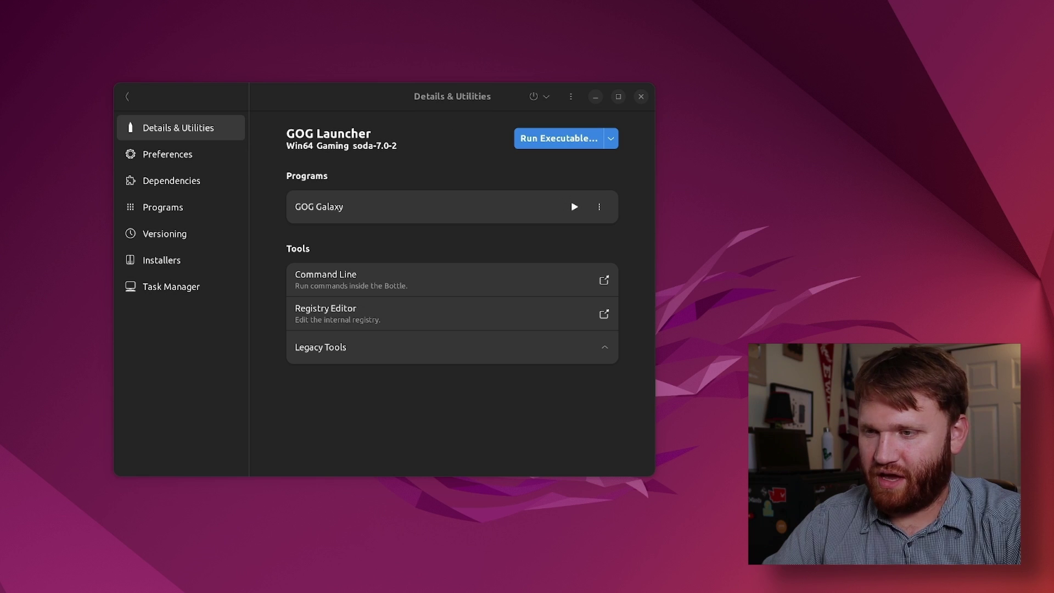
# Step: Create a new Application bottle named NotePad++
pyautogui.click(127, 99)
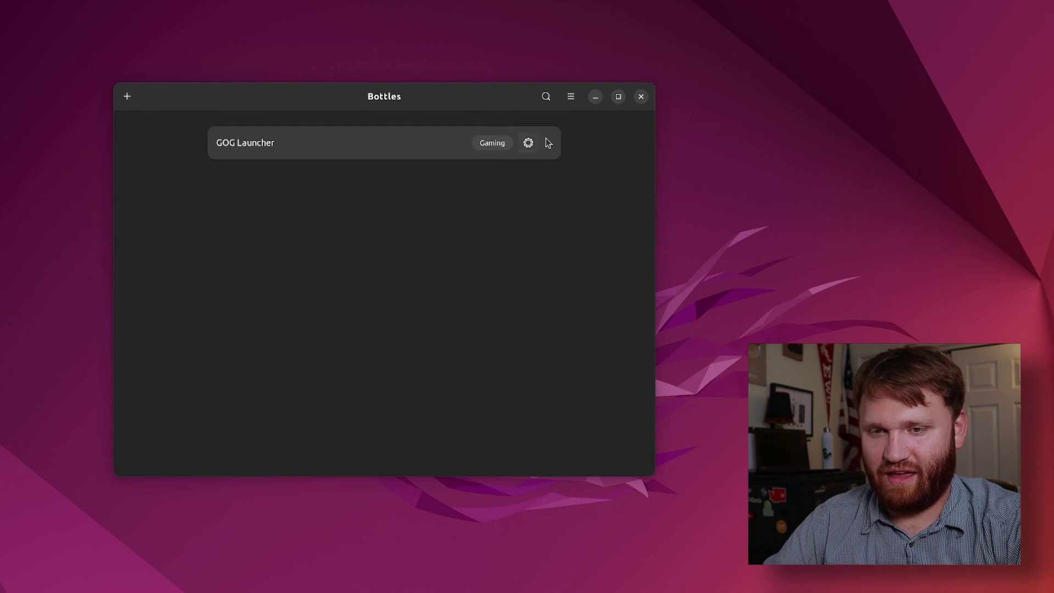
pyautogui.click(126, 97)
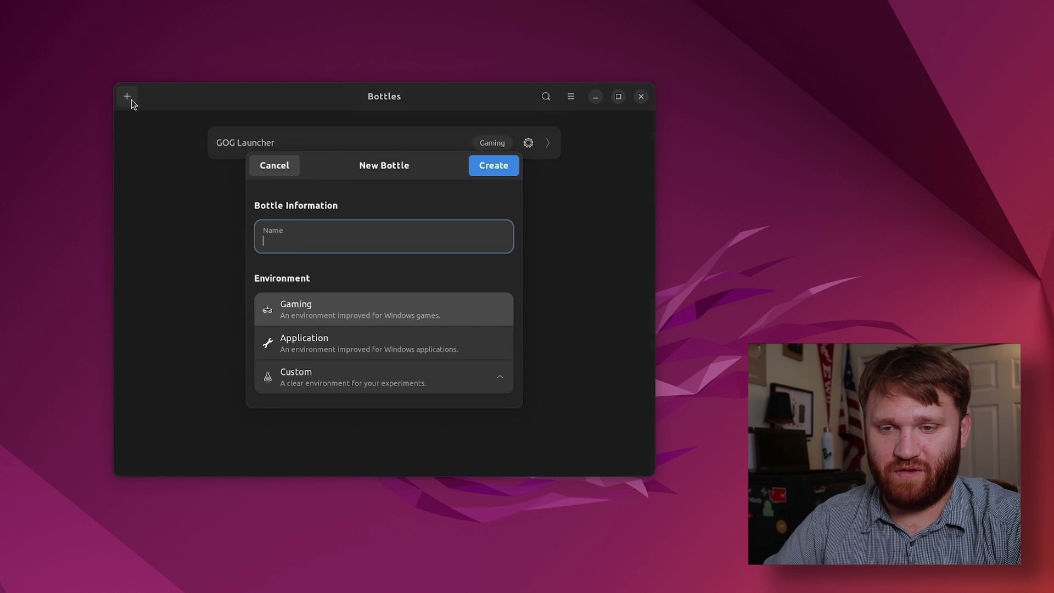
pyautogui.click(311, 347)
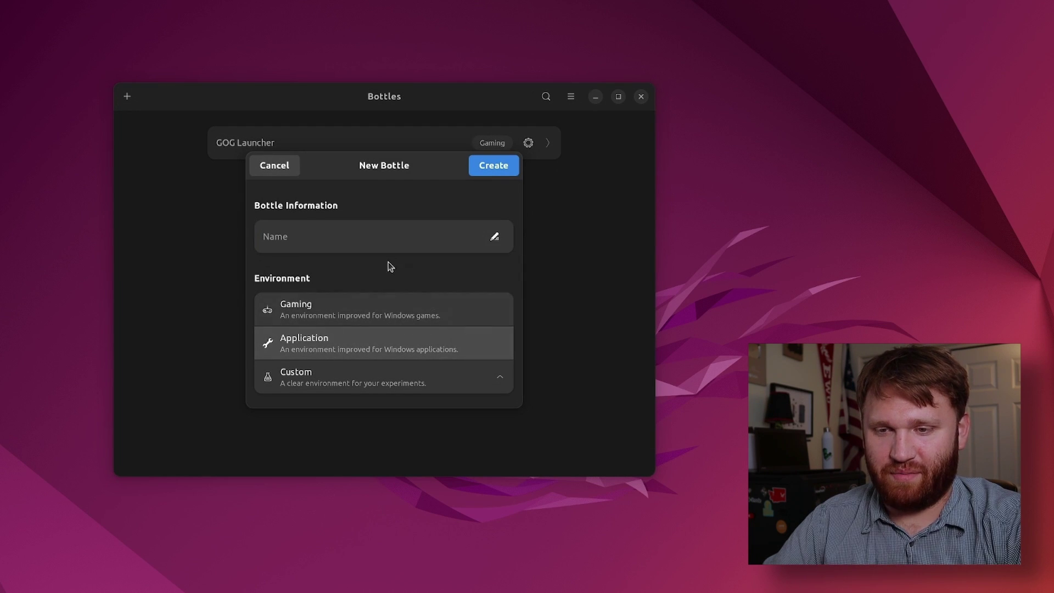
pyautogui.click(390, 230)
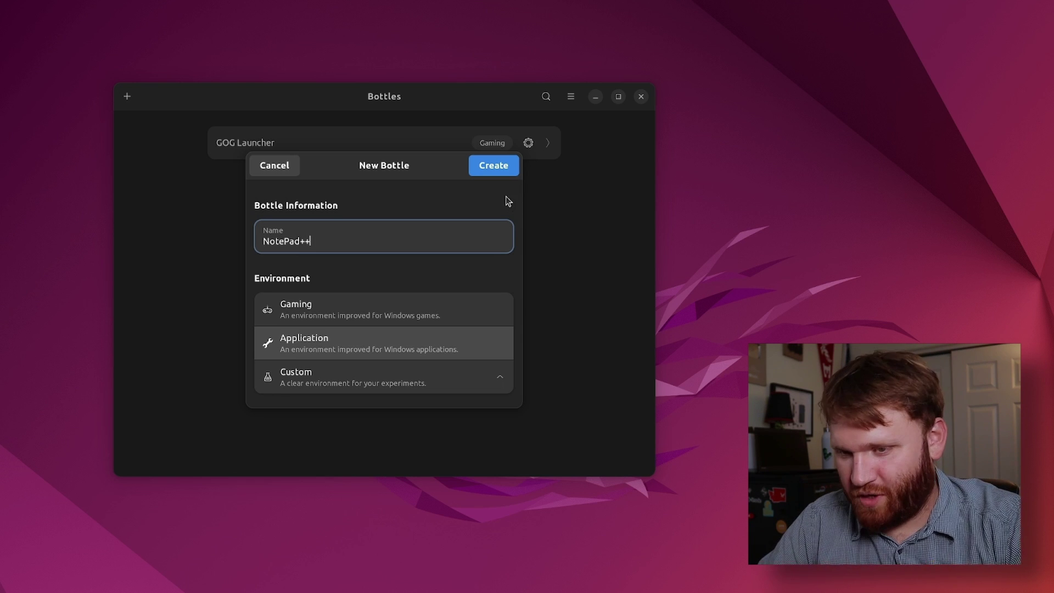
pyautogui.click(490, 171)
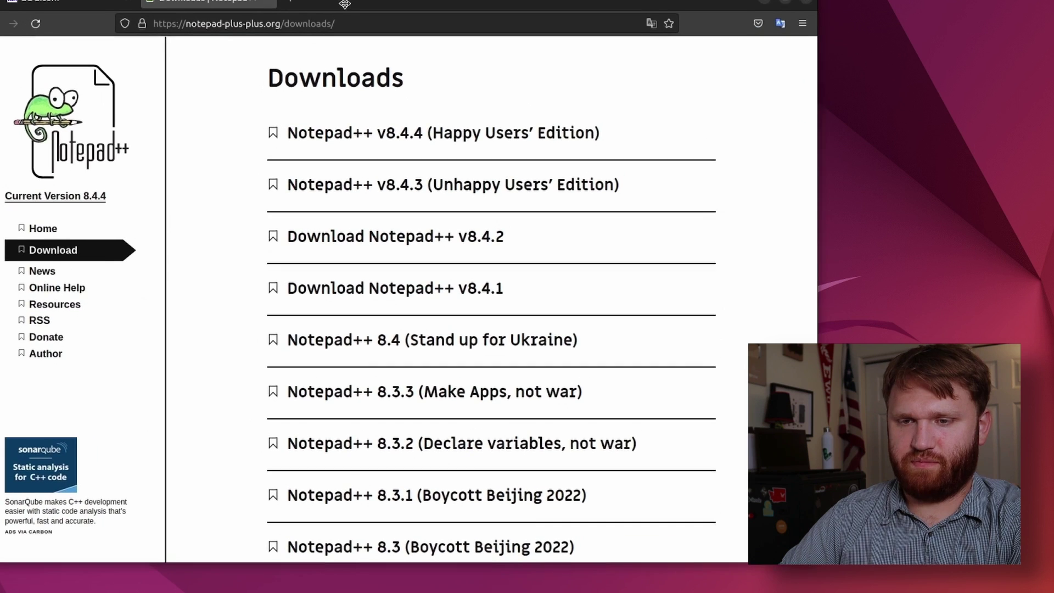
# Step: Download the 64-bit Notepad++ v8.4.4 installer from its release page
pyautogui.click(362, 136)
pyautogui.hotkey('alt', 'Left')
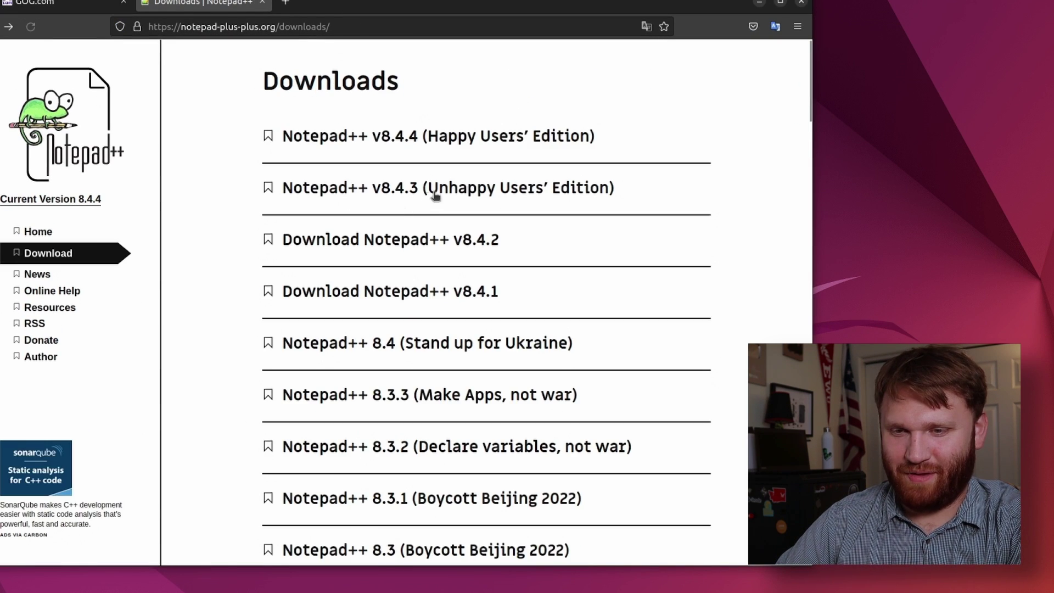
pyautogui.click(455, 136)
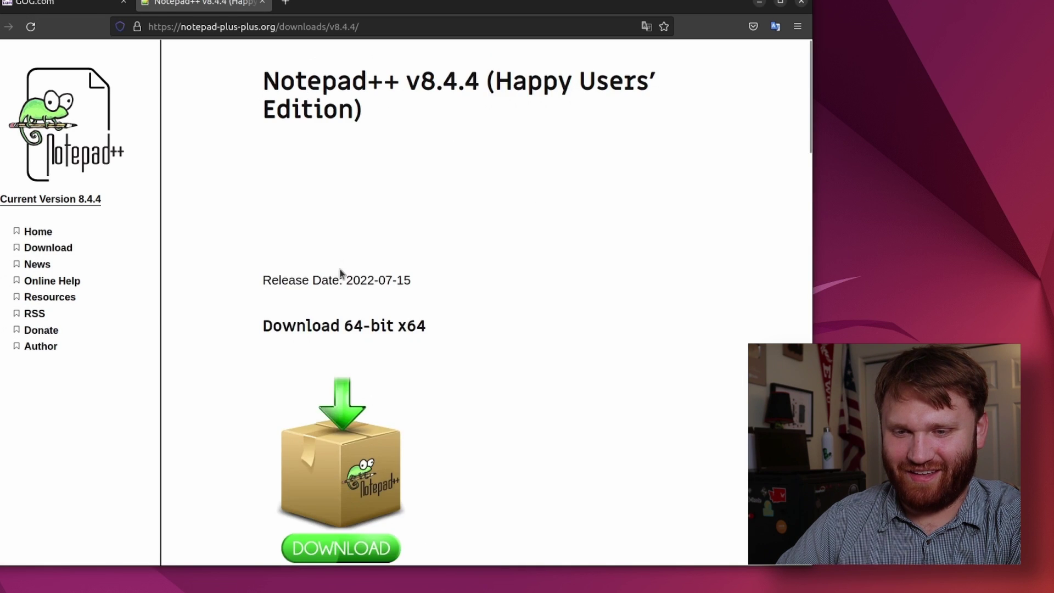
pyautogui.scroll(-3, 340, 272)
pyautogui.click(341, 365)
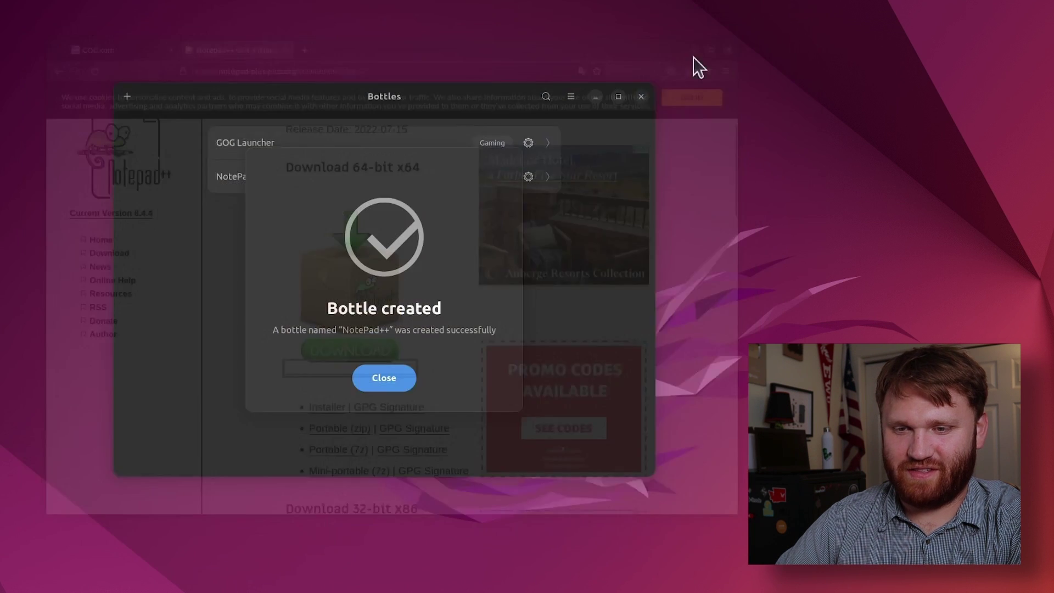
# Step: Open the NotePad++ bottle and start Run Executable, accepting the sandbox warning
pyautogui.click(384, 377)
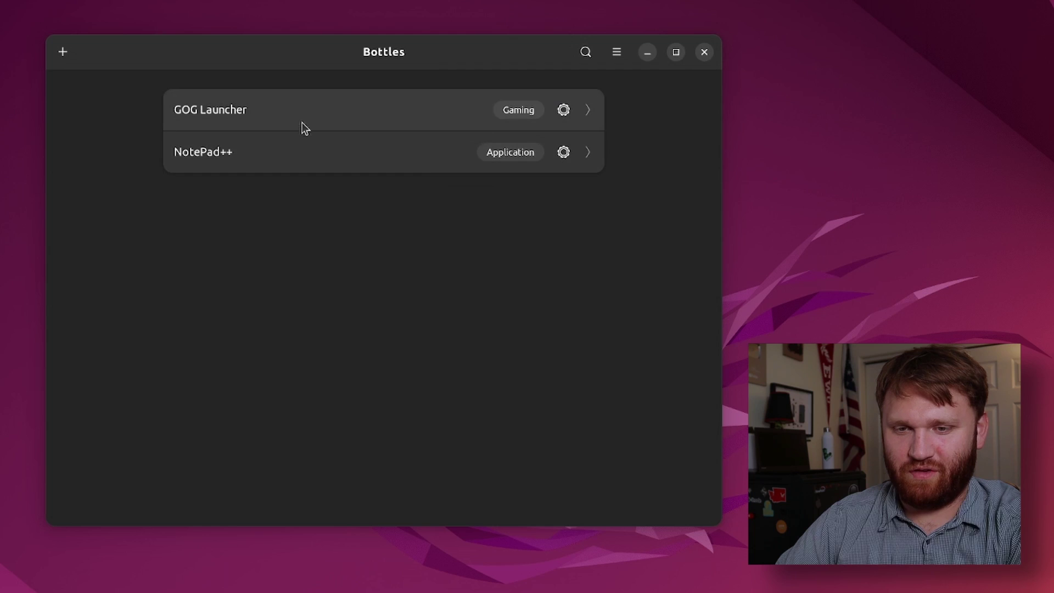
pyautogui.click(391, 156)
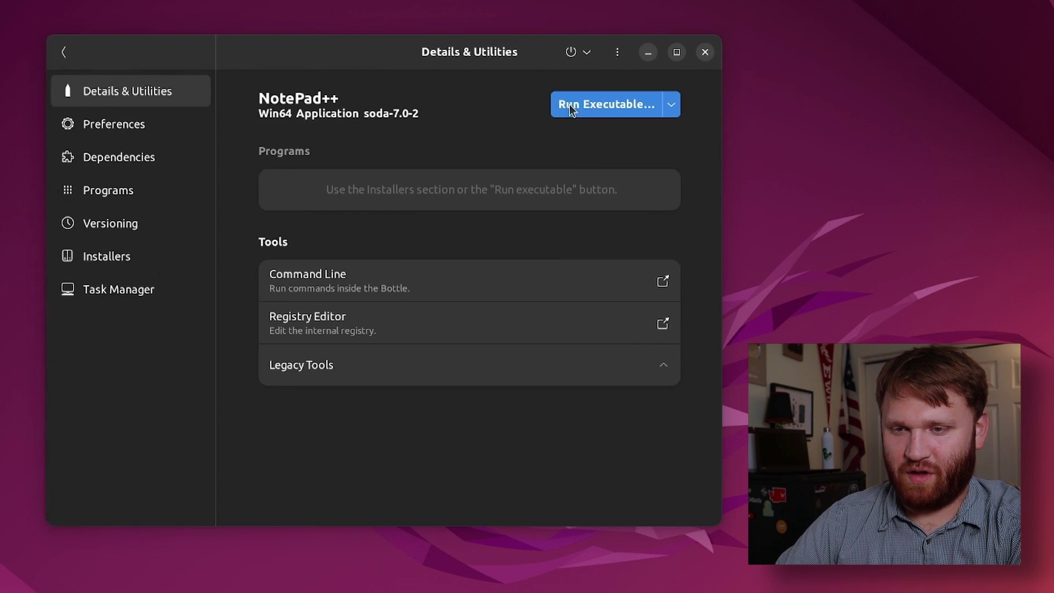
pyautogui.click(672, 105)
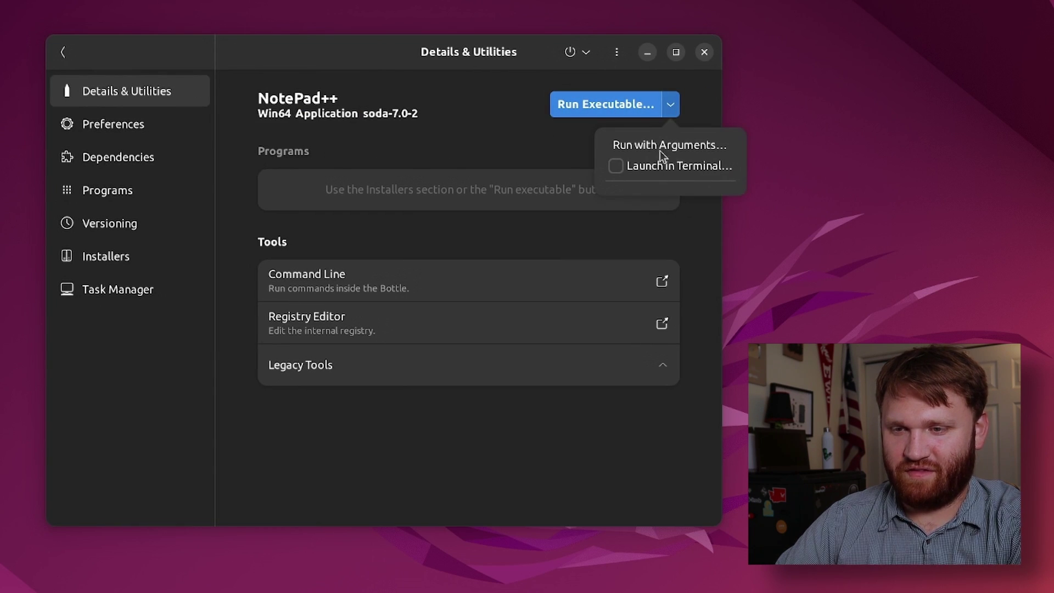
pyautogui.click(561, 112)
pyautogui.click(364, 342)
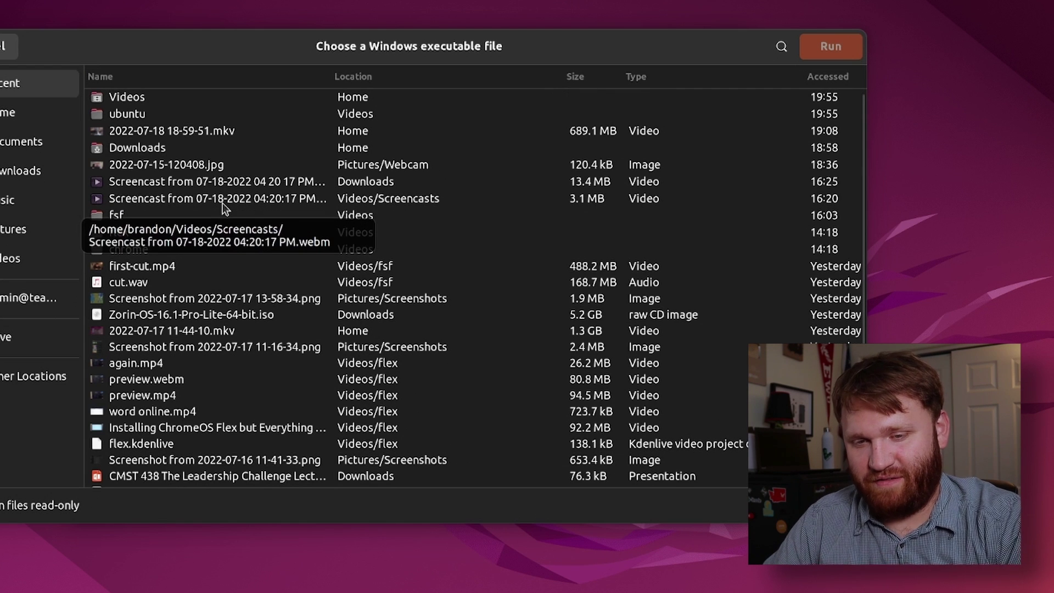
# Step: Run npp.8.4.4.Installer.x64.exe from Downloads inside the NotePad++ bottle
pyautogui.doubleClick(127, 149)
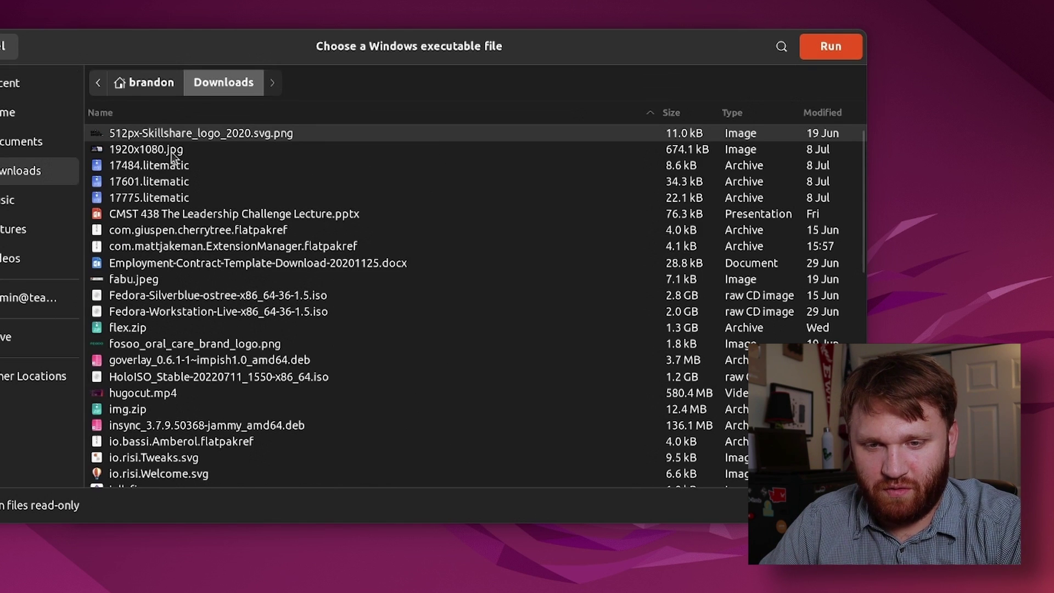
pyautogui.scroll(-5, 230, 342)
pyautogui.click(220, 374)
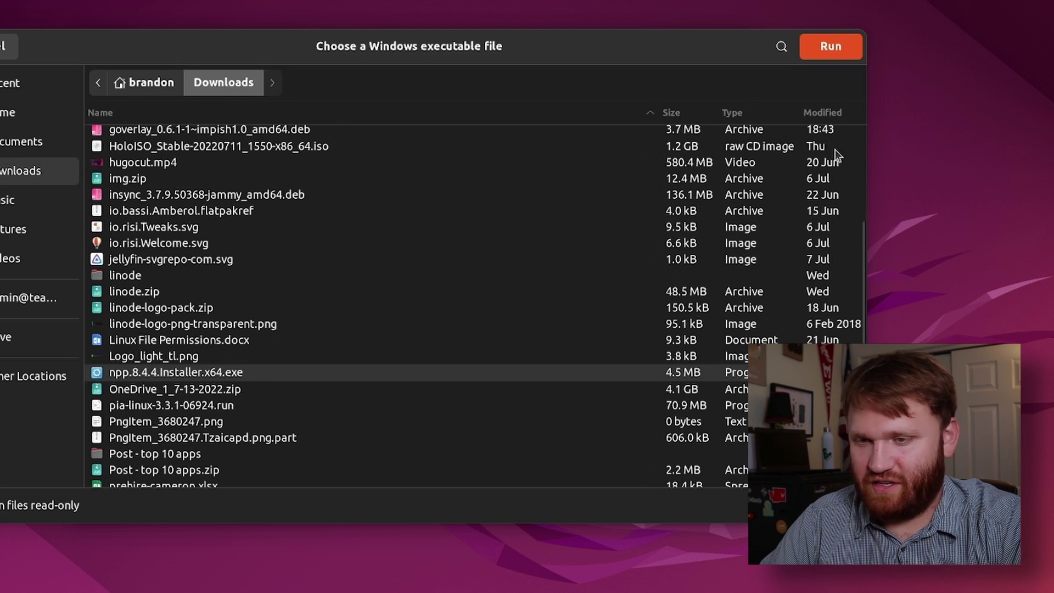
pyautogui.click(831, 47)
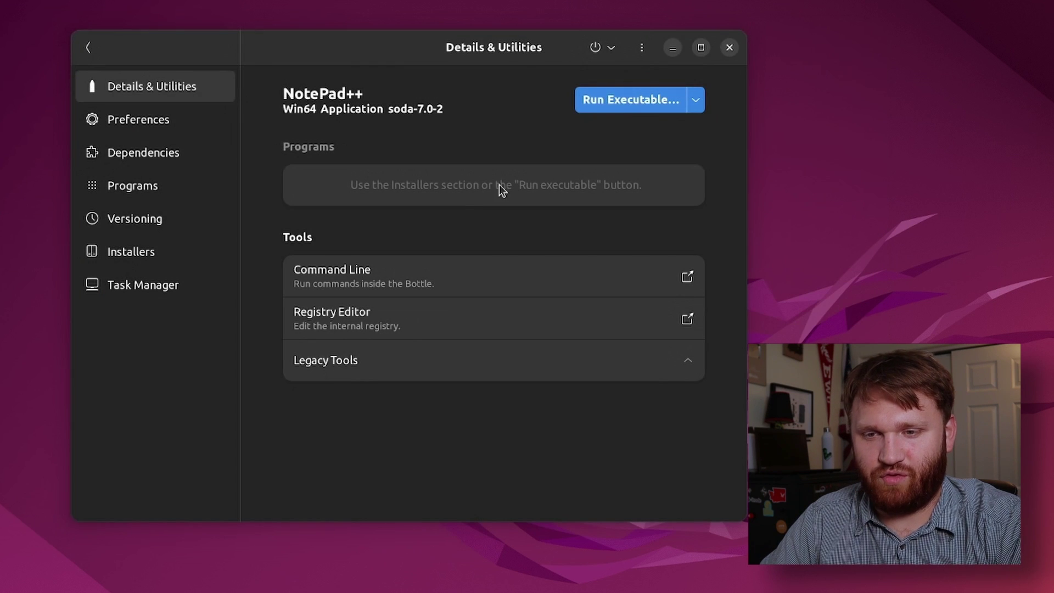
pyautogui.moveTo(497, 271); pyautogui.dragTo(346, 175)
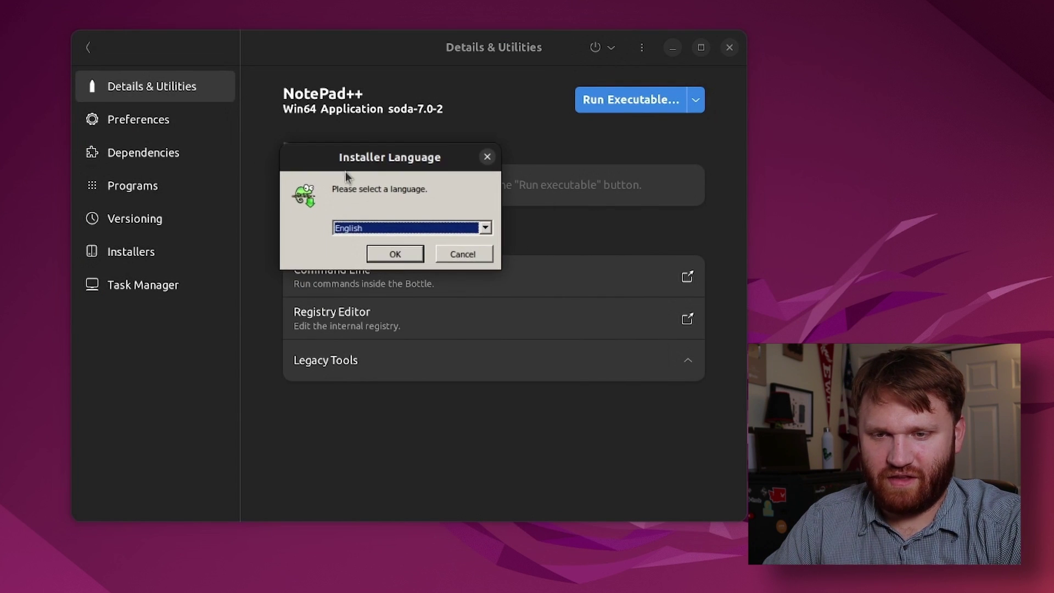
# Step: Install Notepad++ 8.4.4 in English with default location and components, then launch it
pyautogui.click(396, 254)
pyautogui.click(630, 446)
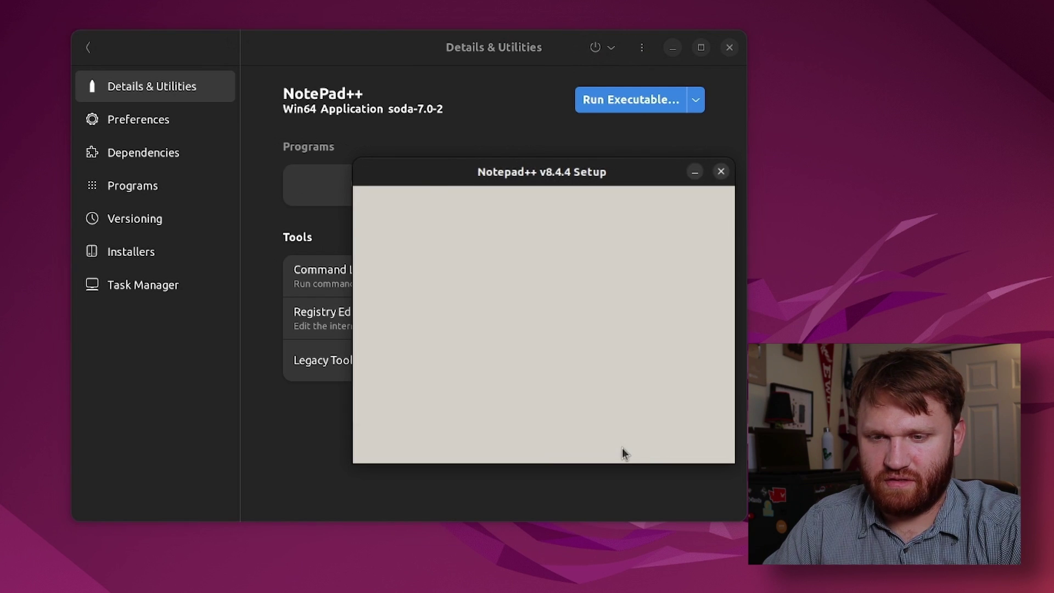
pyautogui.moveTo(373, 279)
pyautogui.mouseDown()
pyautogui.moveTo(480, 268)
pyautogui.moveTo(514, 278)
pyautogui.mouseUp()
pyautogui.click(549, 298)
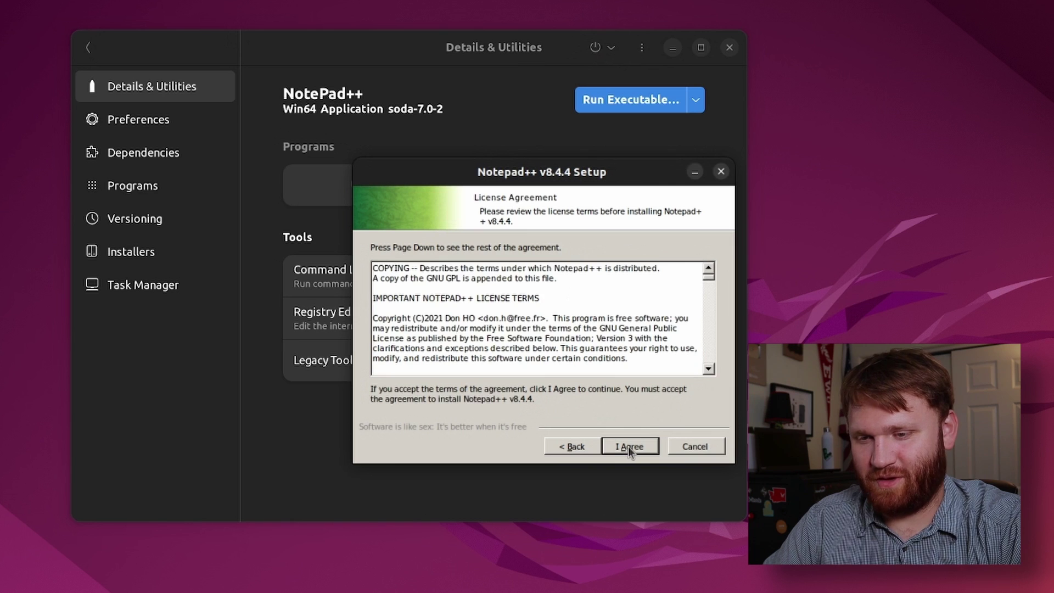
pyautogui.click(629, 448)
pyautogui.click(629, 447)
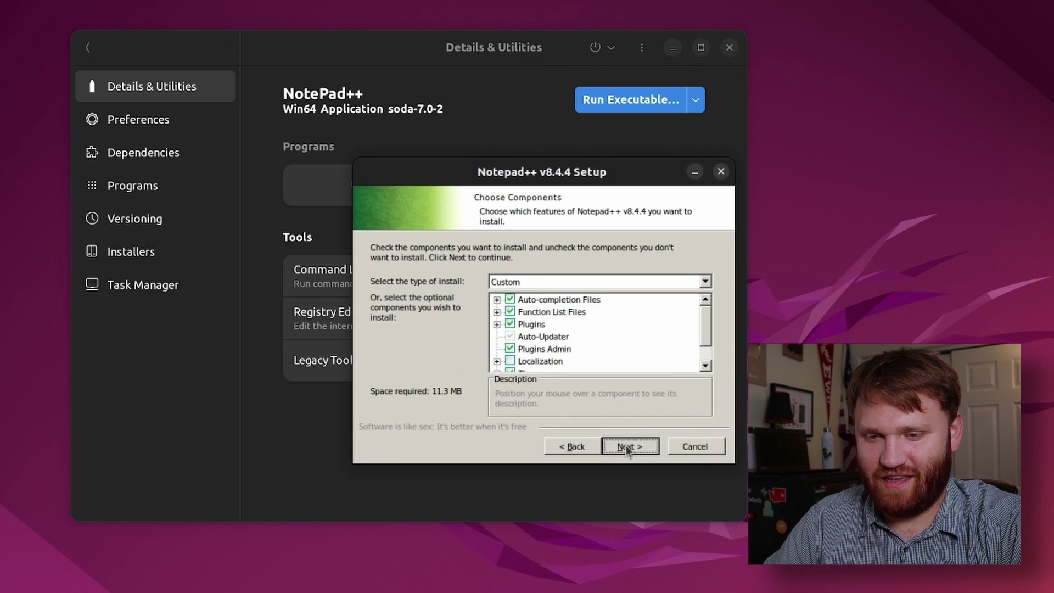
pyautogui.click(629, 446)
pyautogui.click(627, 446)
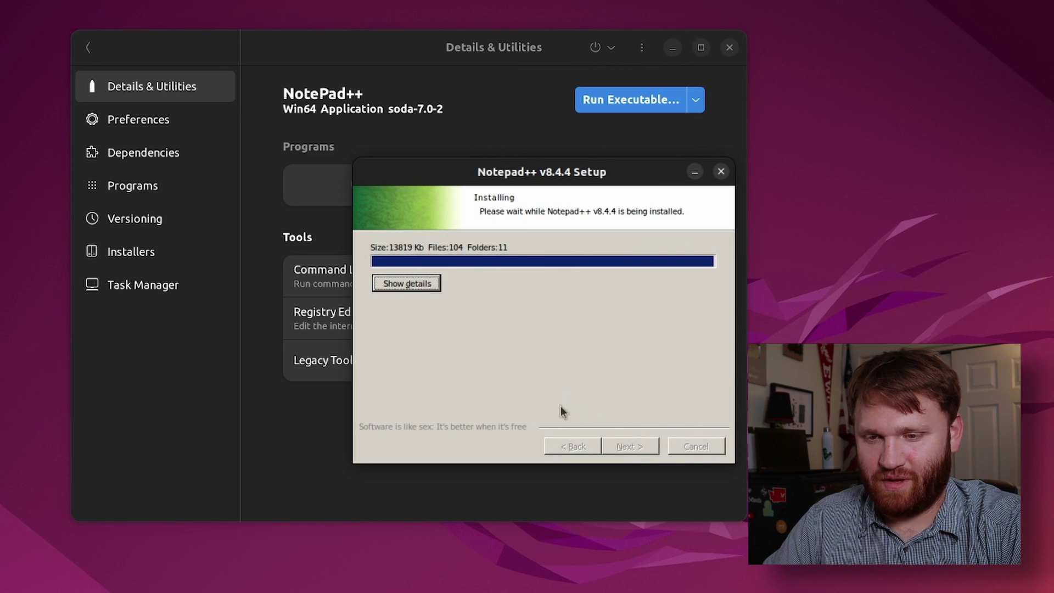
pyautogui.click(626, 446)
pyautogui.click(629, 446)
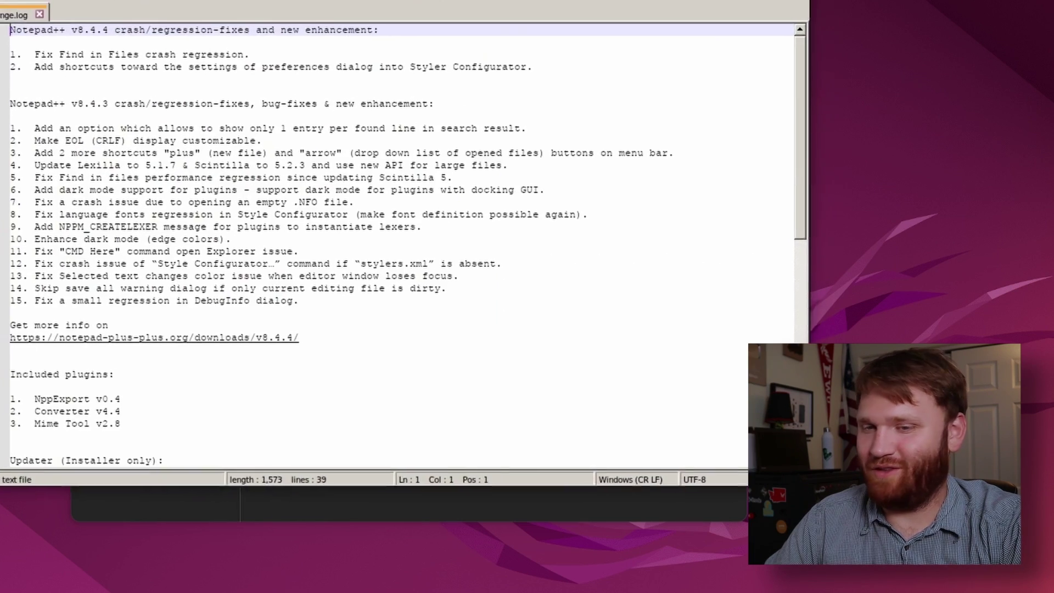
pyautogui.scroll(-3, 348, 455)
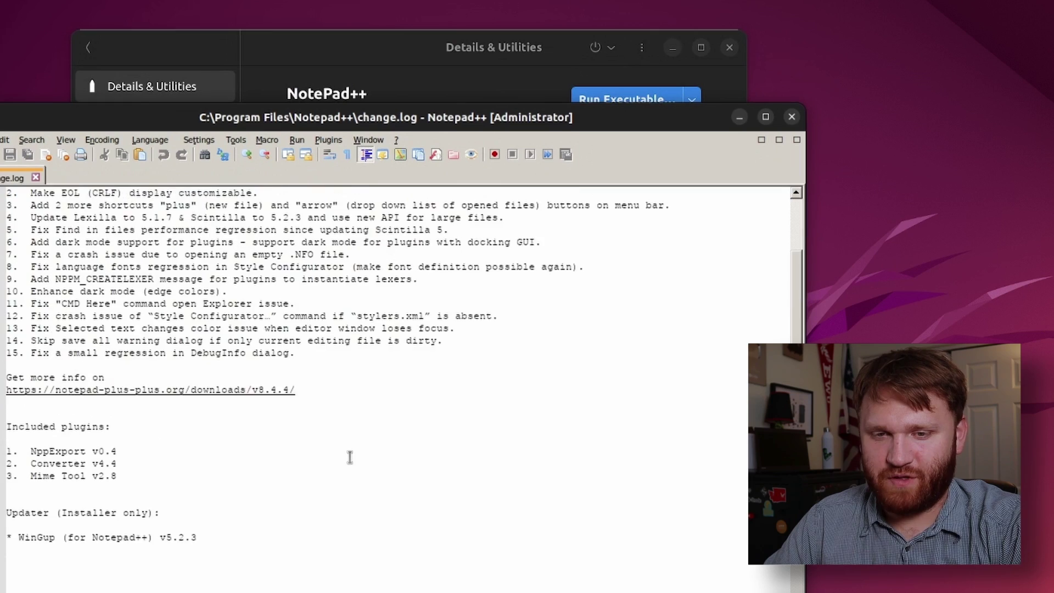
pyautogui.scroll(3, 348, 455)
pyautogui.hotkey('alt', 'f')
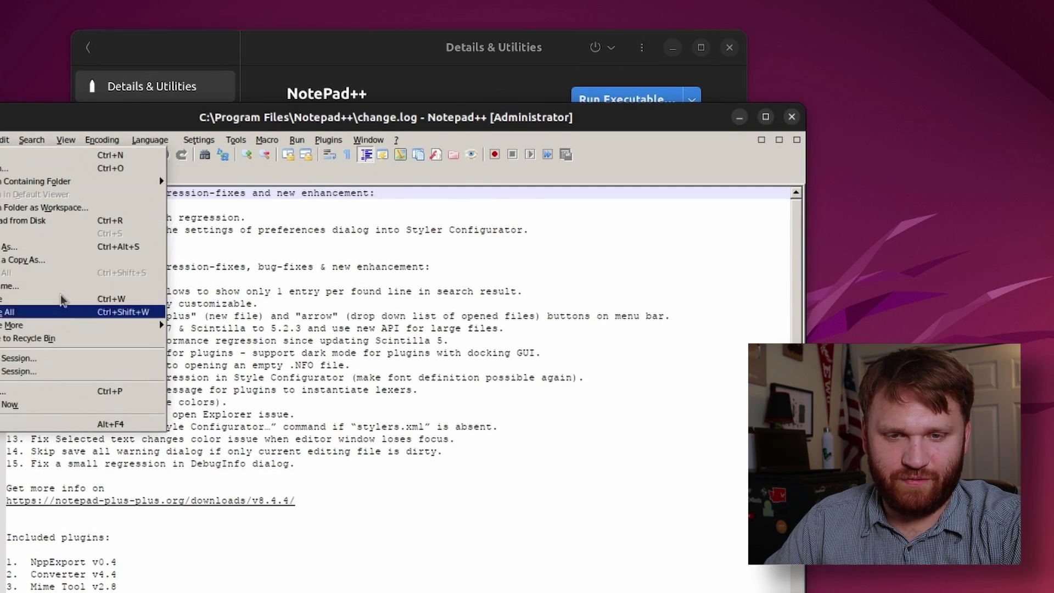
pyautogui.click(104, 116)
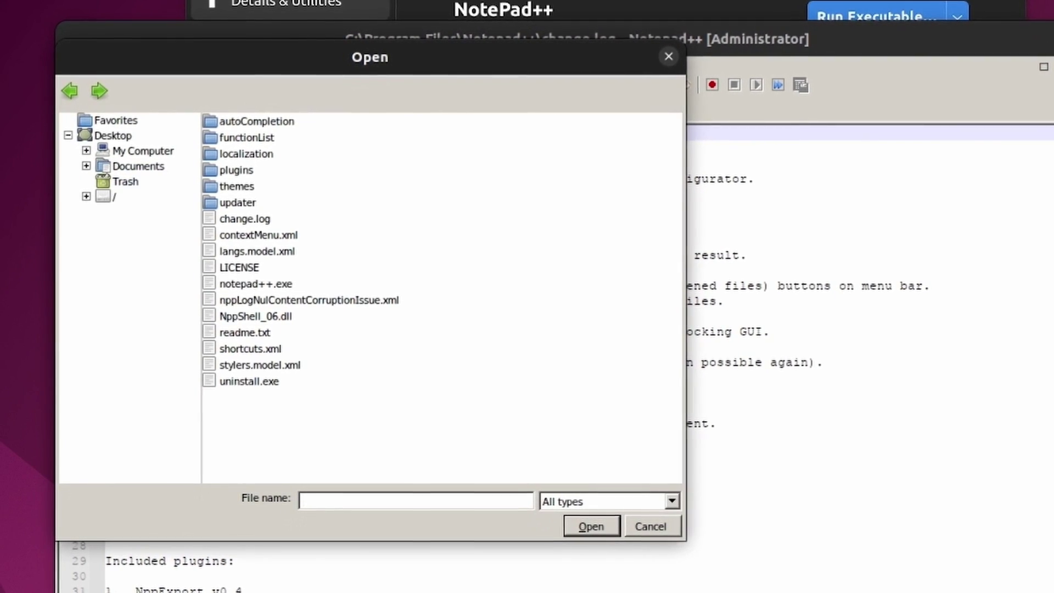
pyautogui.click(102, 197)
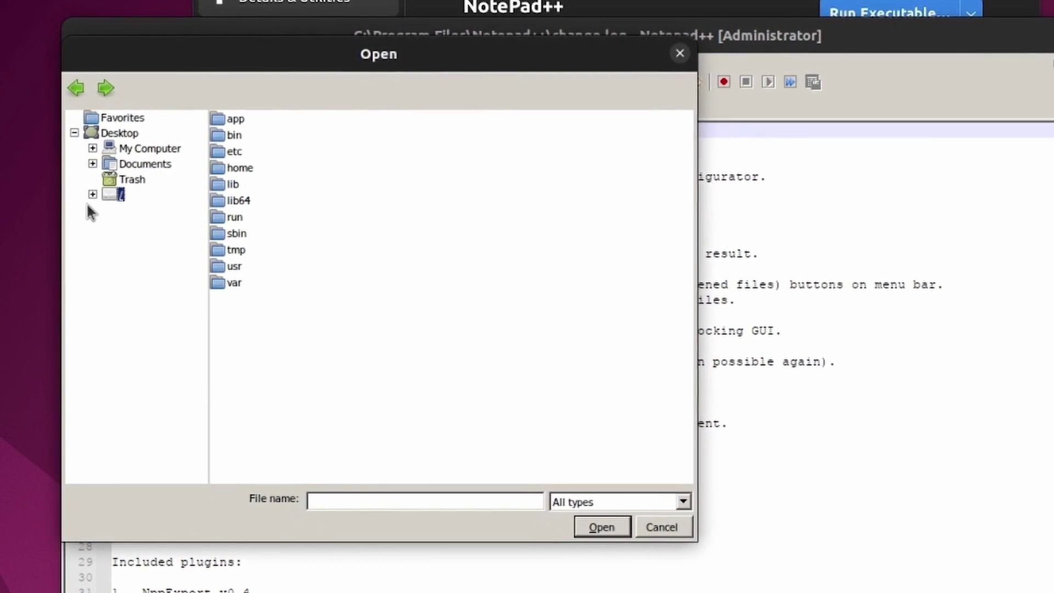
pyautogui.click(239, 167)
pyautogui.doubleClick(246, 166)
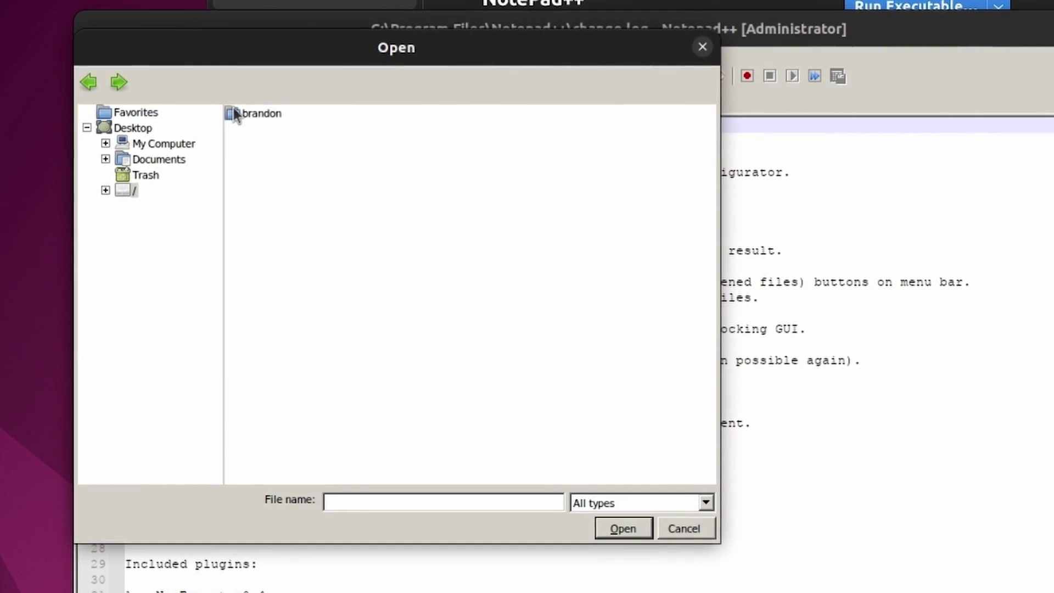
pyautogui.doubleClick(235, 110)
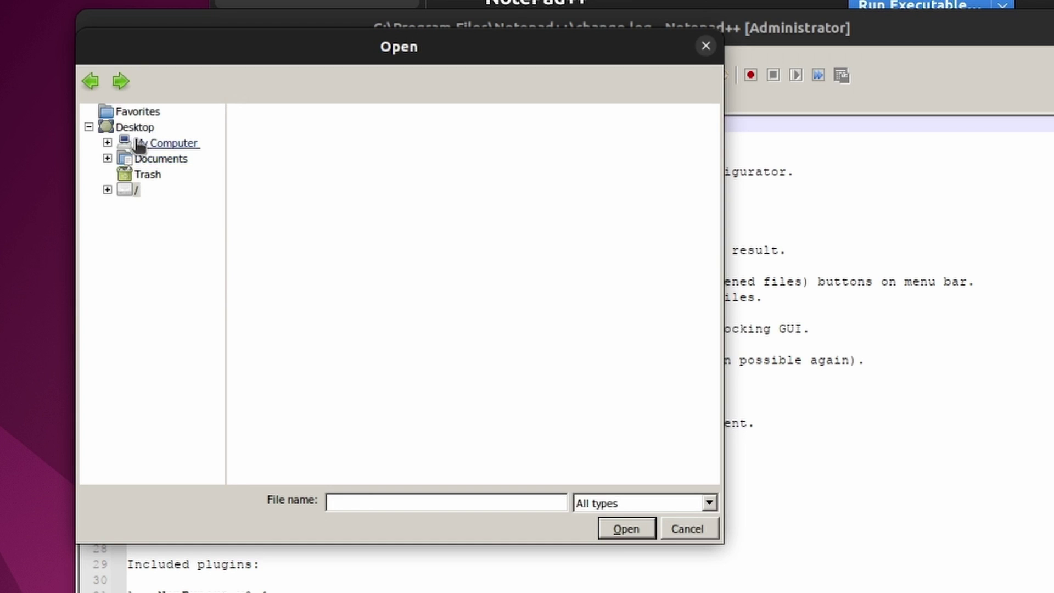
pyautogui.click(158, 143)
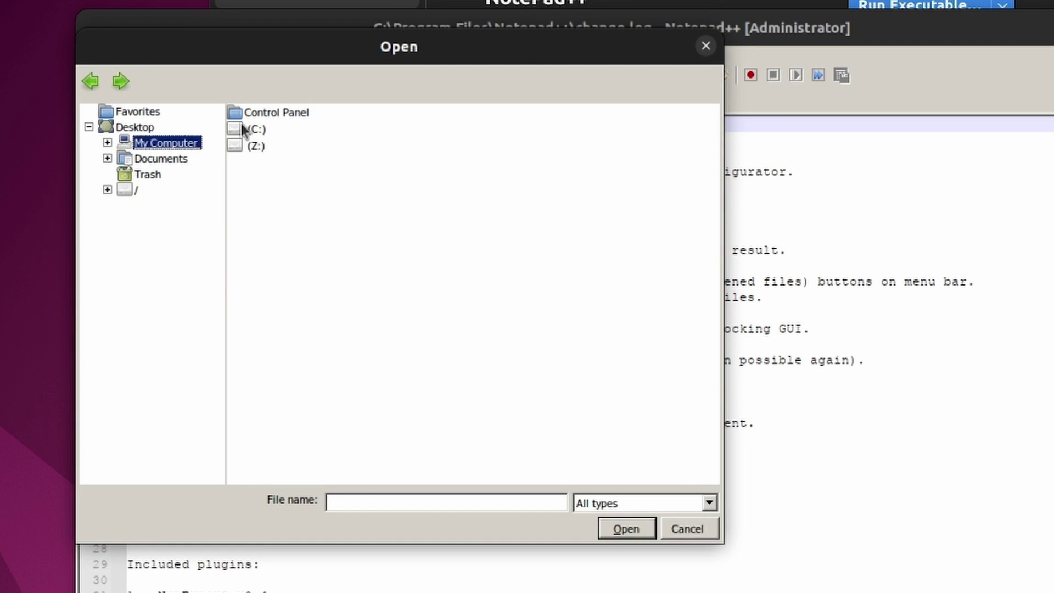
pyautogui.click(249, 160)
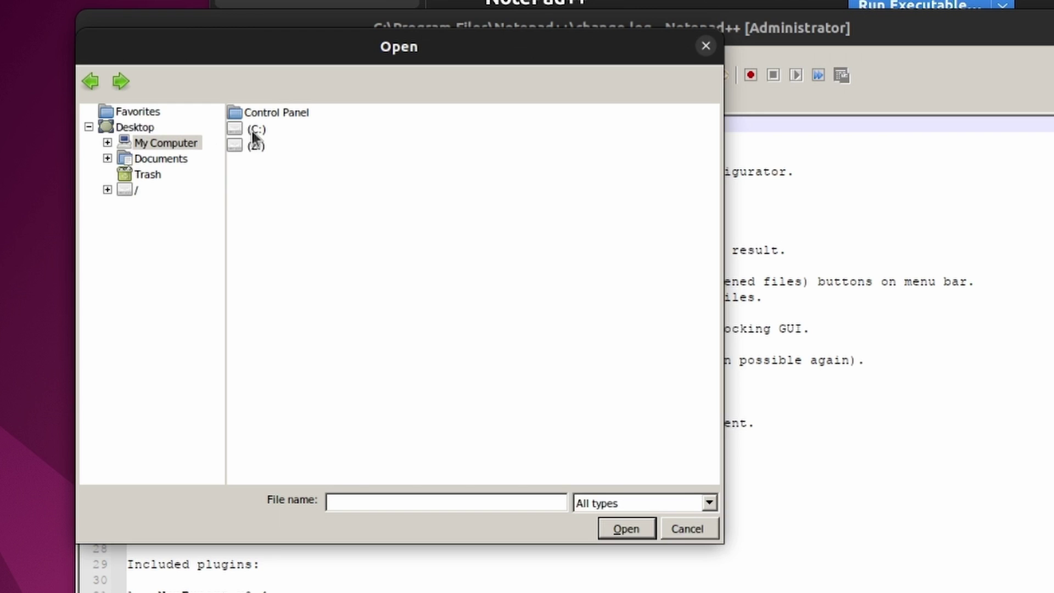
pyautogui.click(254, 145)
pyautogui.click(249, 135)
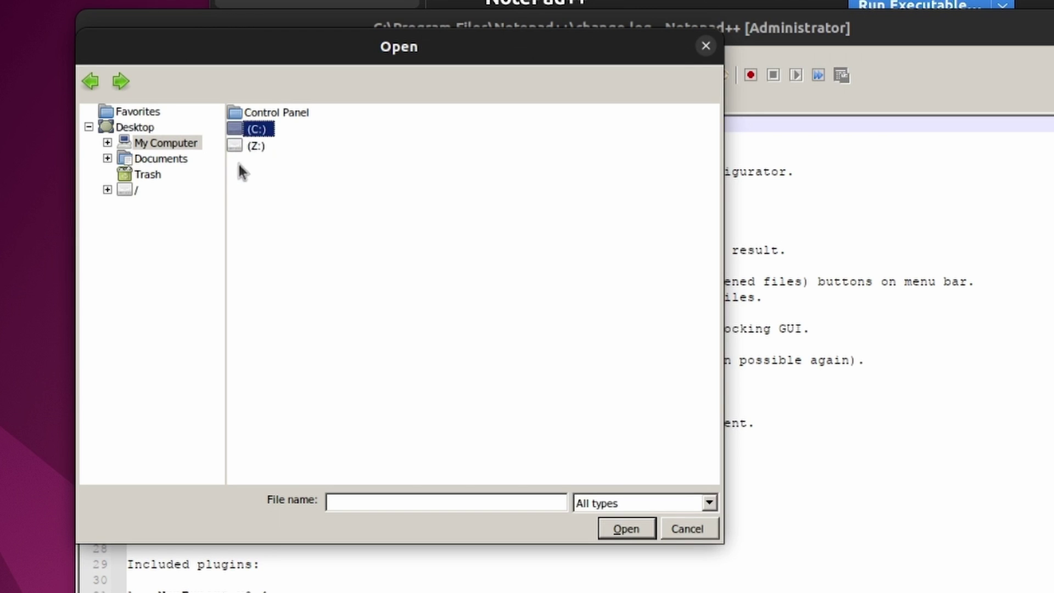
pyautogui.doubleClick(263, 128)
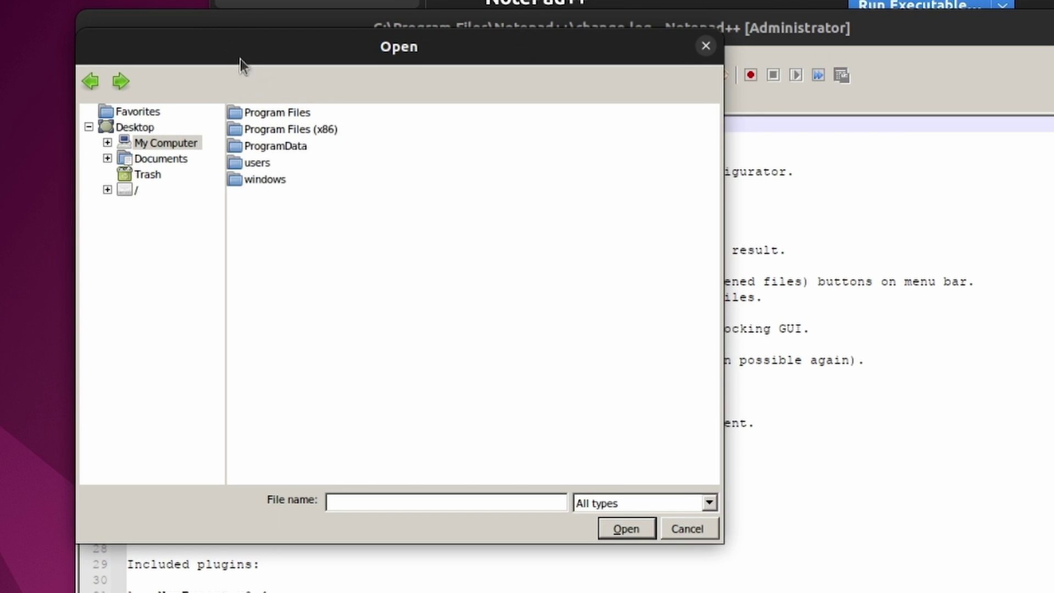
pyautogui.click(687, 528)
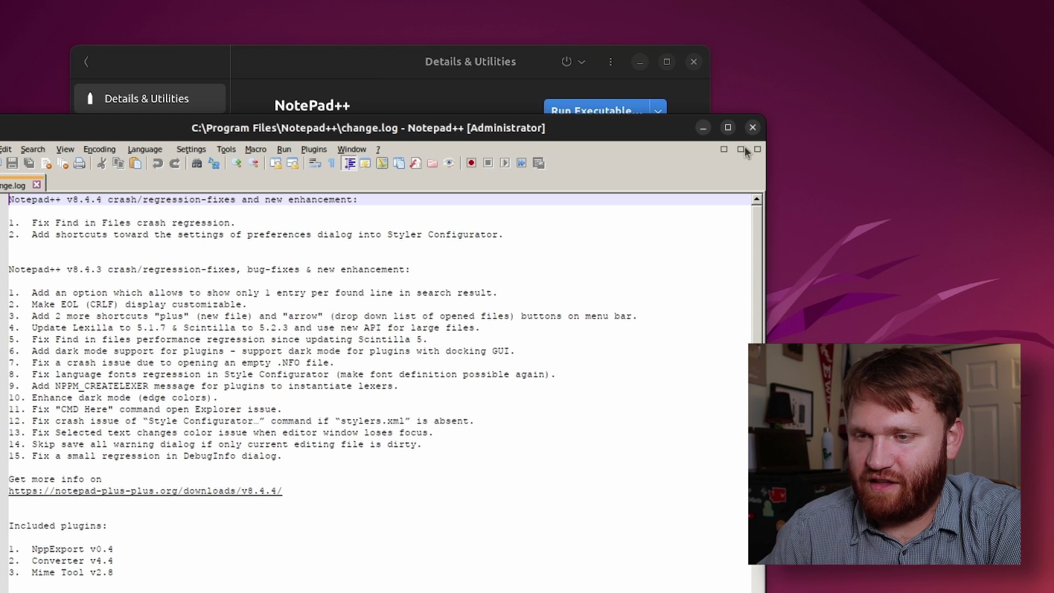
# Step: Quit Notepad++, then open and close Wine Explorer and Wine Configuration from Legacy Tools
pyautogui.hotkey('alt', 'F4')
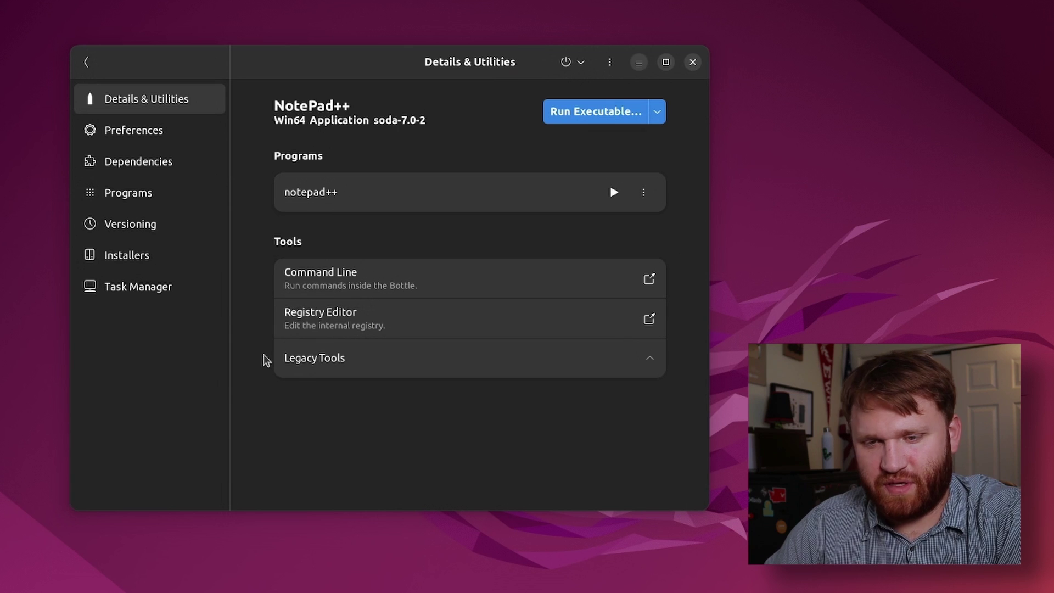
pyautogui.click(319, 363)
pyautogui.scroll(-3, 373, 343)
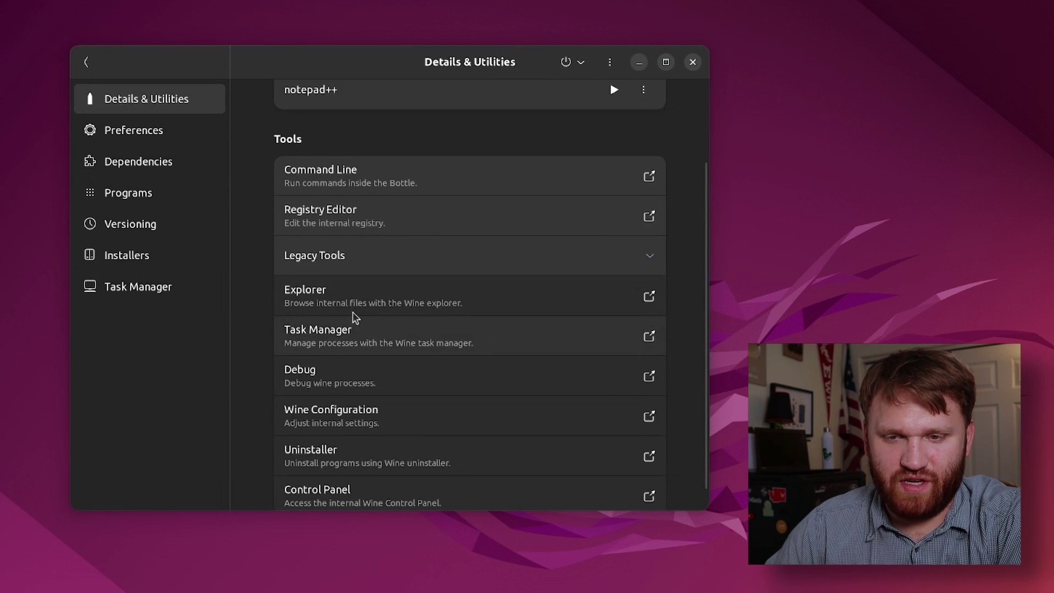
pyautogui.click(336, 306)
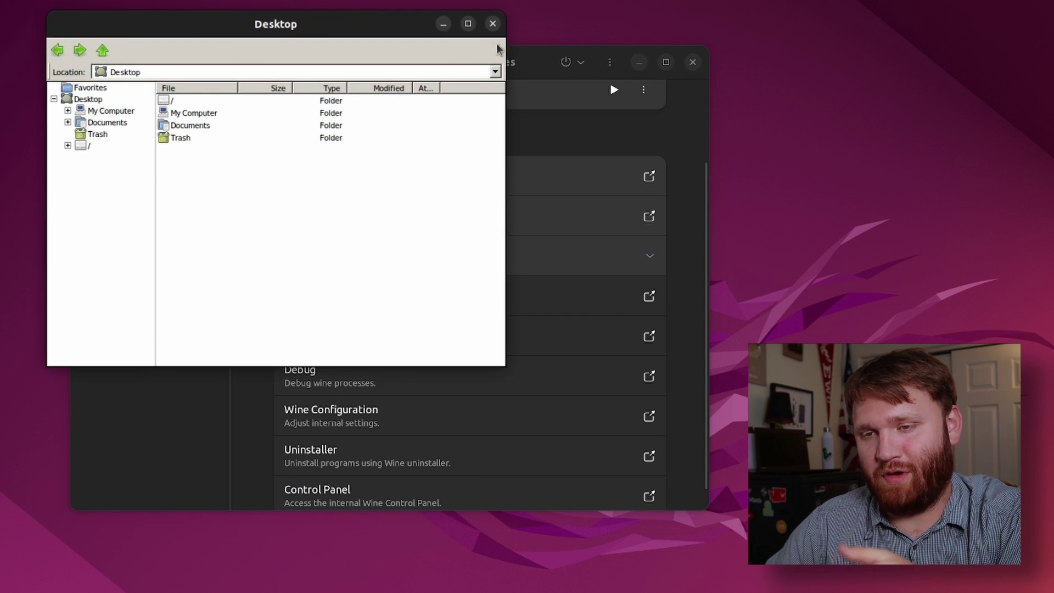
pyautogui.click(493, 23)
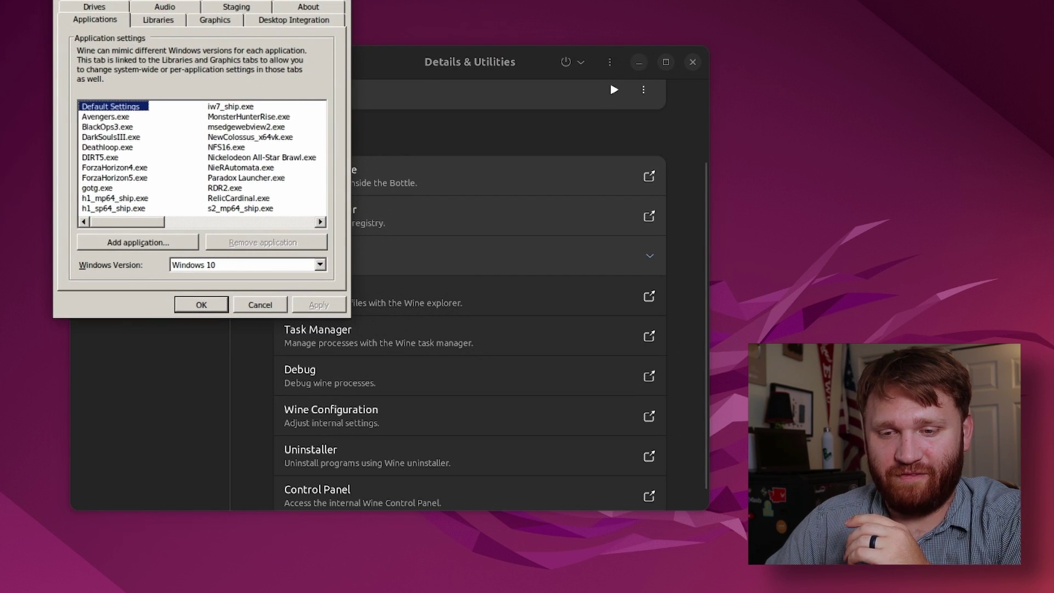
pyautogui.press('Escape')
pyautogui.scroll(-1, 471, 228)
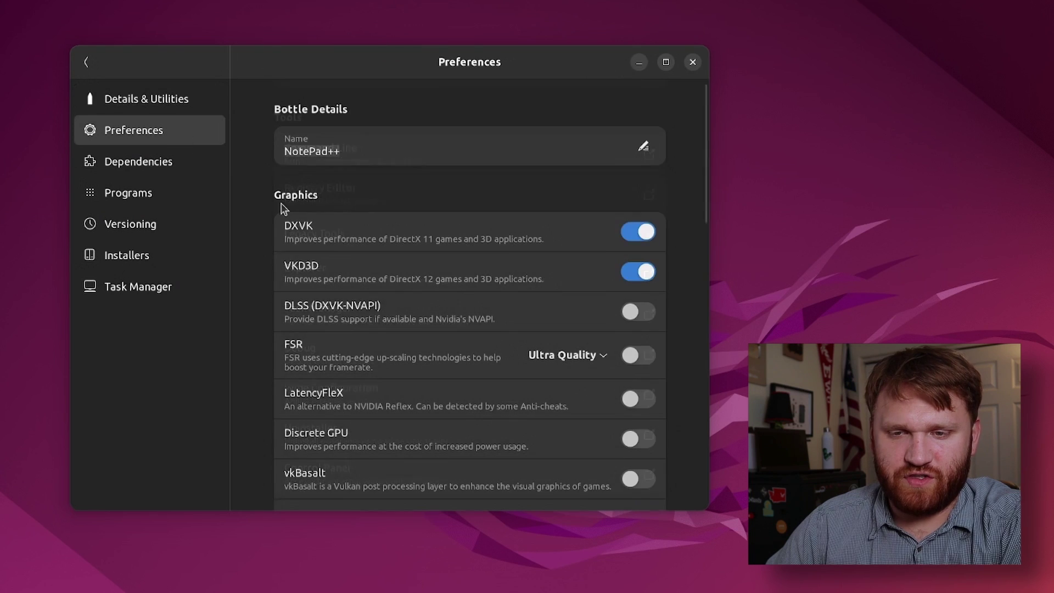
# Step: Scroll through the NotePad++ bottle's Preferences settings
pyautogui.scroll(-2, 278, 296)
pyautogui.scroll(-3, 279, 308)
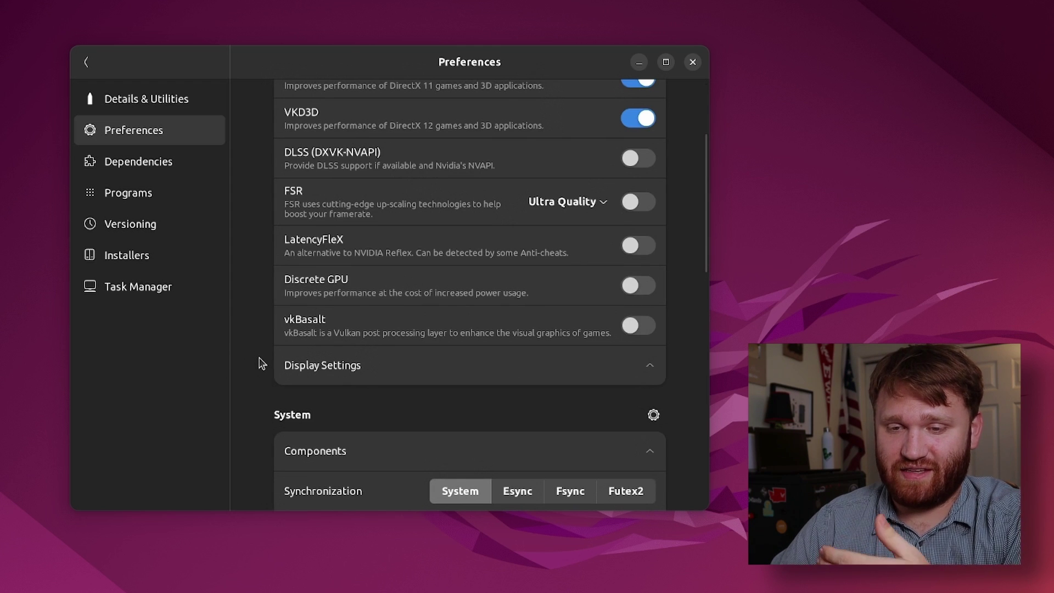
pyautogui.scroll(-5, 261, 363)
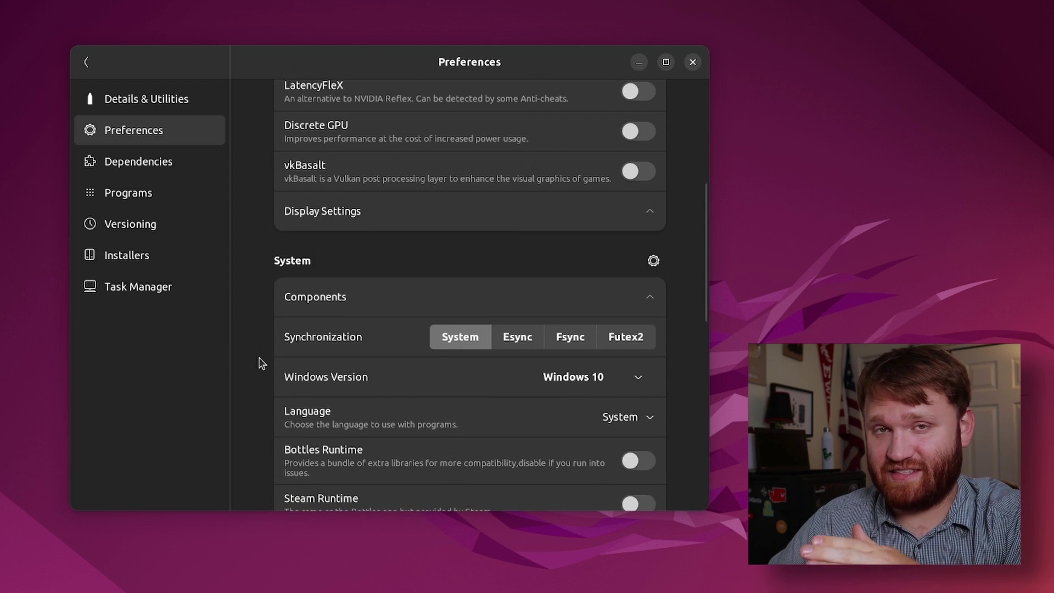
pyautogui.scroll(-3, 263, 362)
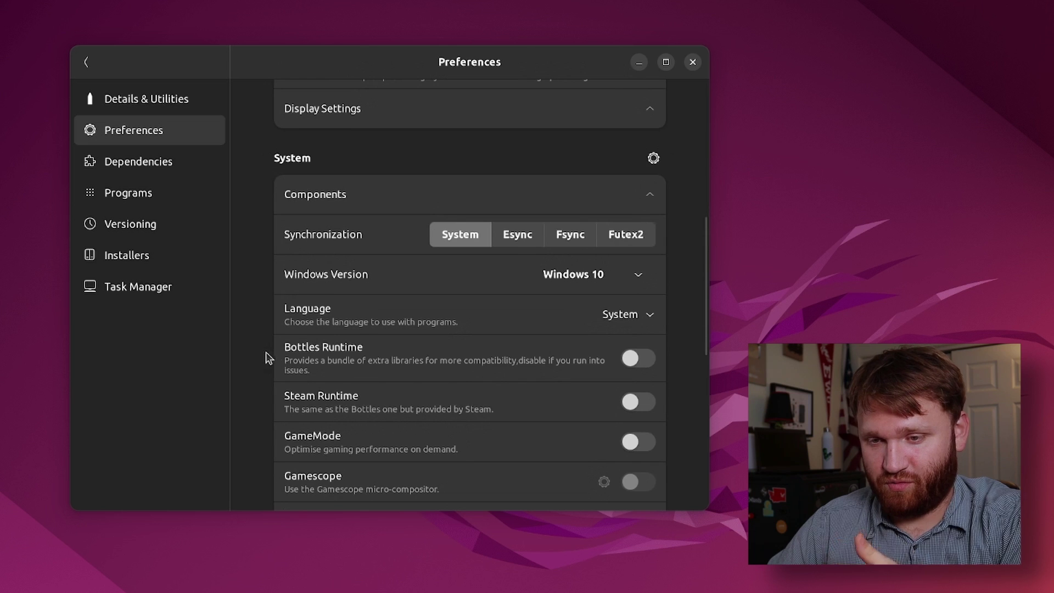
pyautogui.scroll(-3, 269, 272)
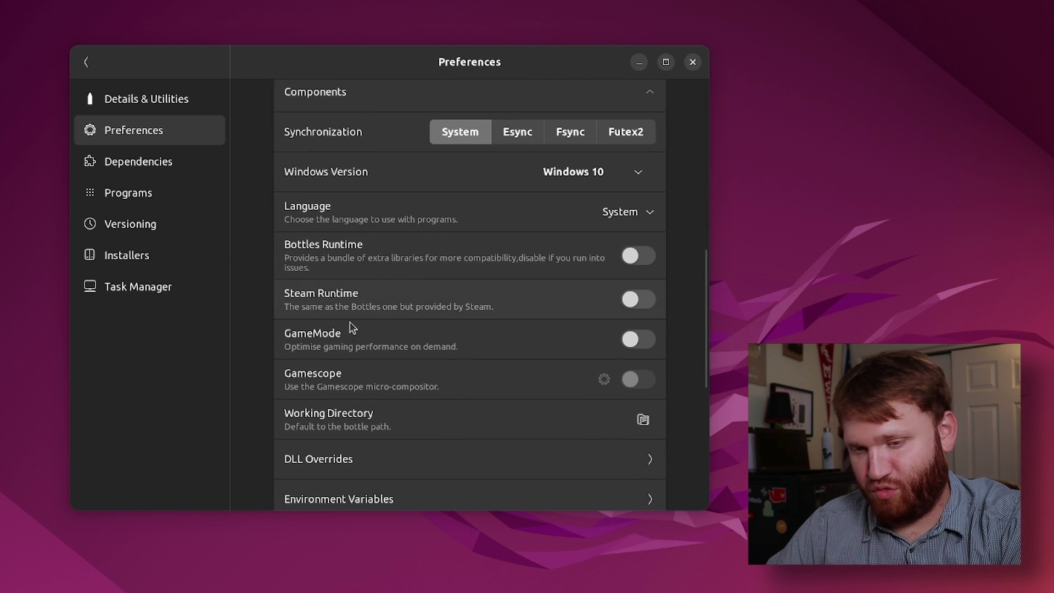
pyautogui.scroll(-2, 278, 362)
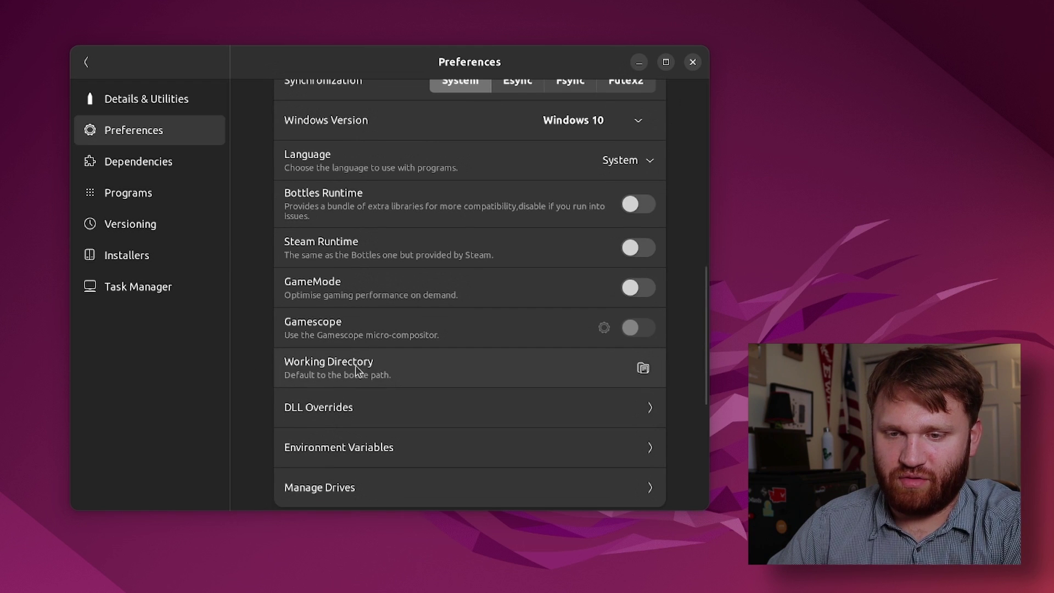
pyautogui.scroll(-4, 269, 362)
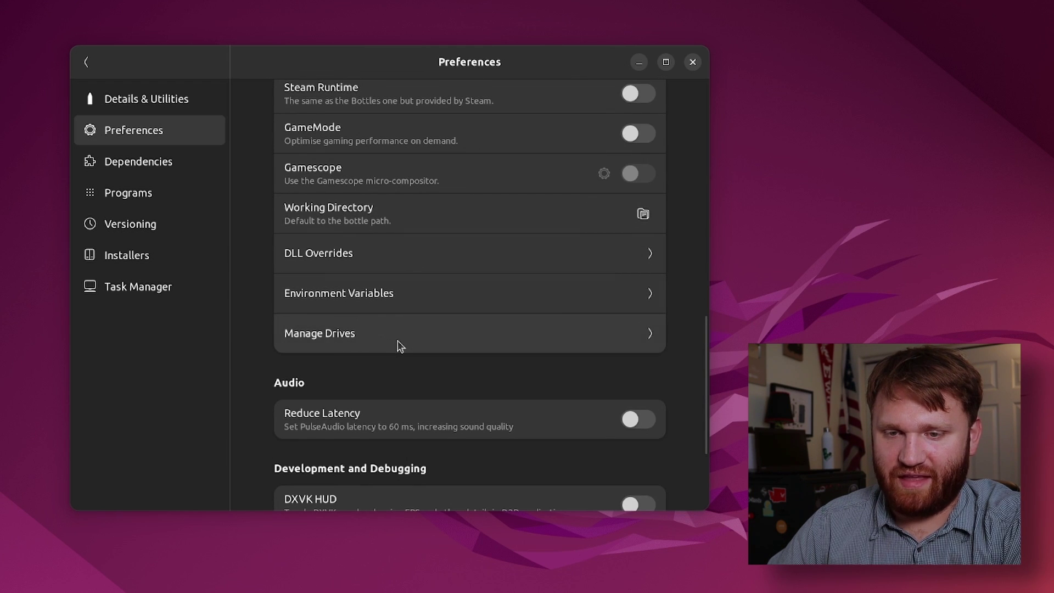
# Step: Open and close the bottle's drive mappings, then reopen the NotePad++ bottle details
pyautogui.click(325, 334)
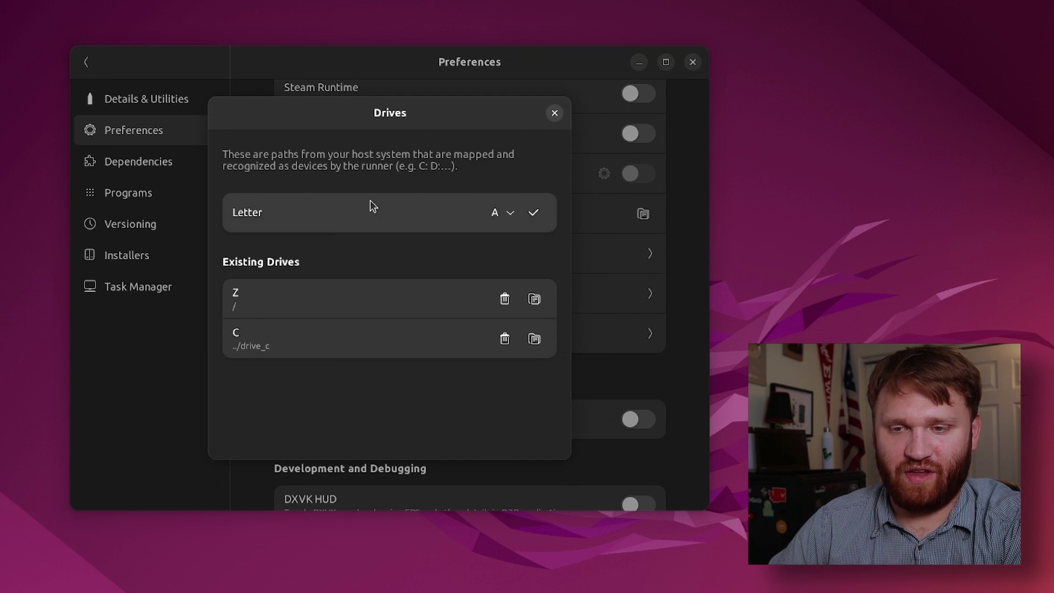
pyautogui.click(556, 113)
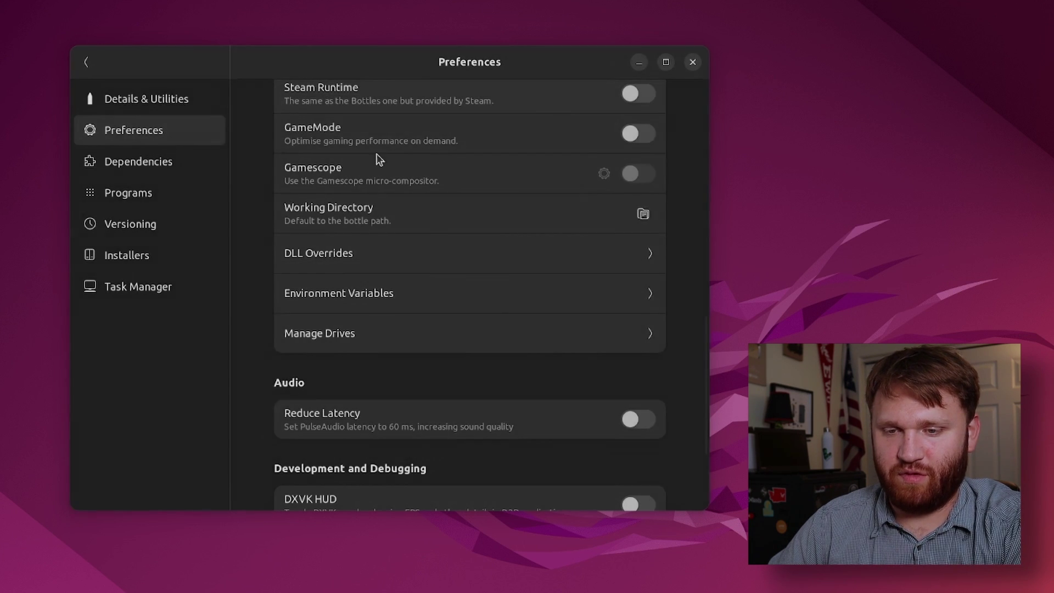
pyautogui.scroll(-2, 277, 330)
pyautogui.scroll(-3, 261, 360)
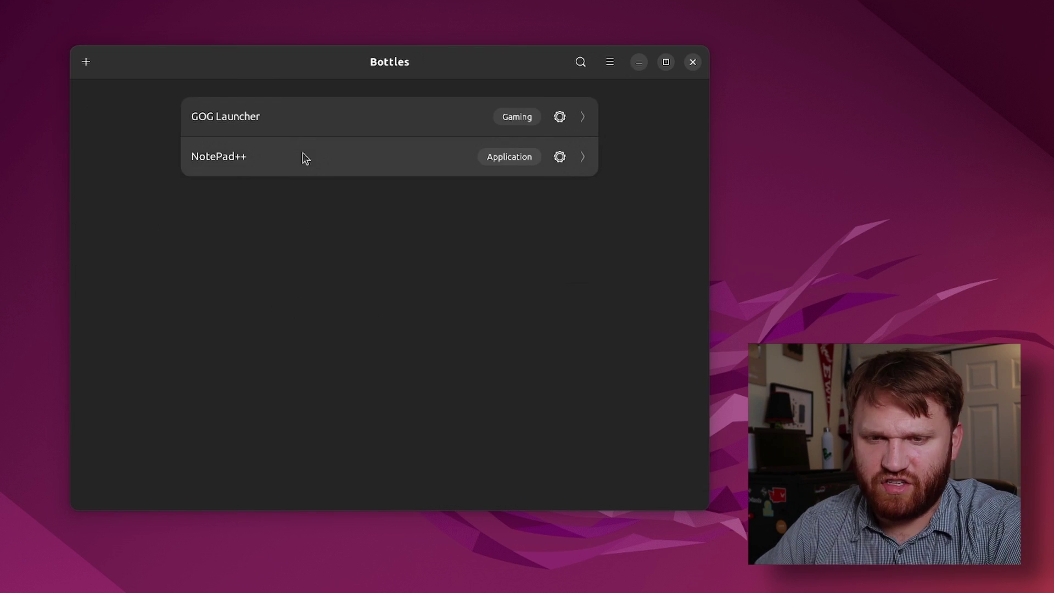
pyautogui.click(302, 154)
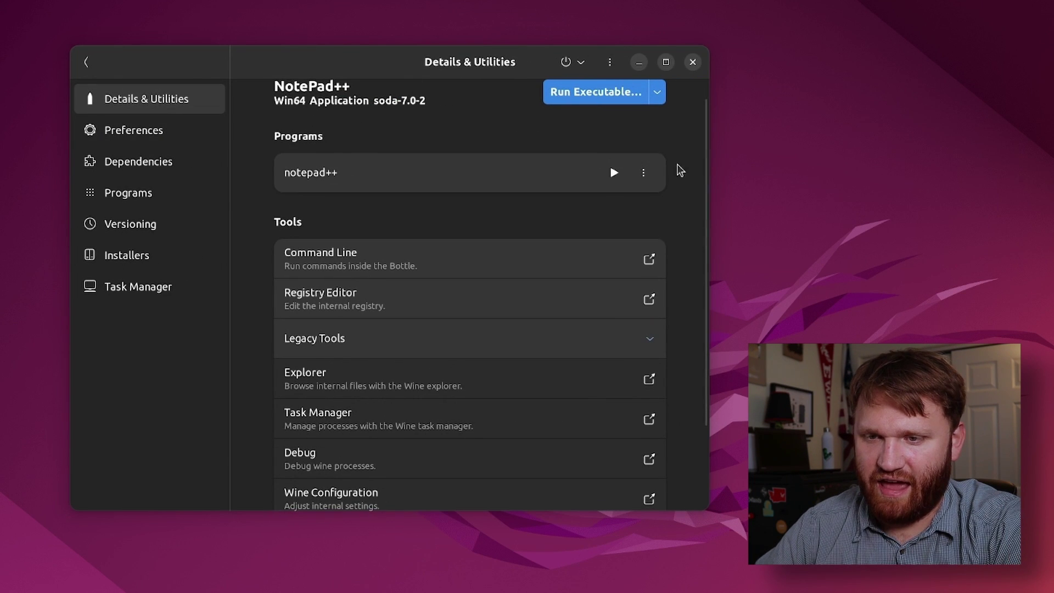
# Step: Delete the NotePad++ bottle and confirm, then open the GOG Launcher bottle
pyautogui.click(611, 62)
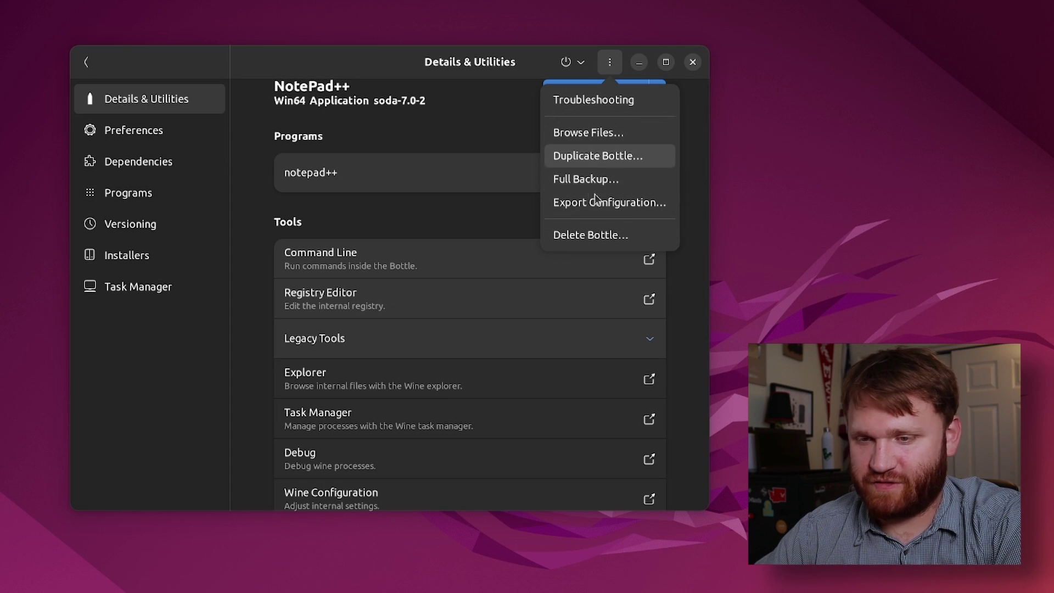
pyautogui.click(588, 236)
pyautogui.click(466, 319)
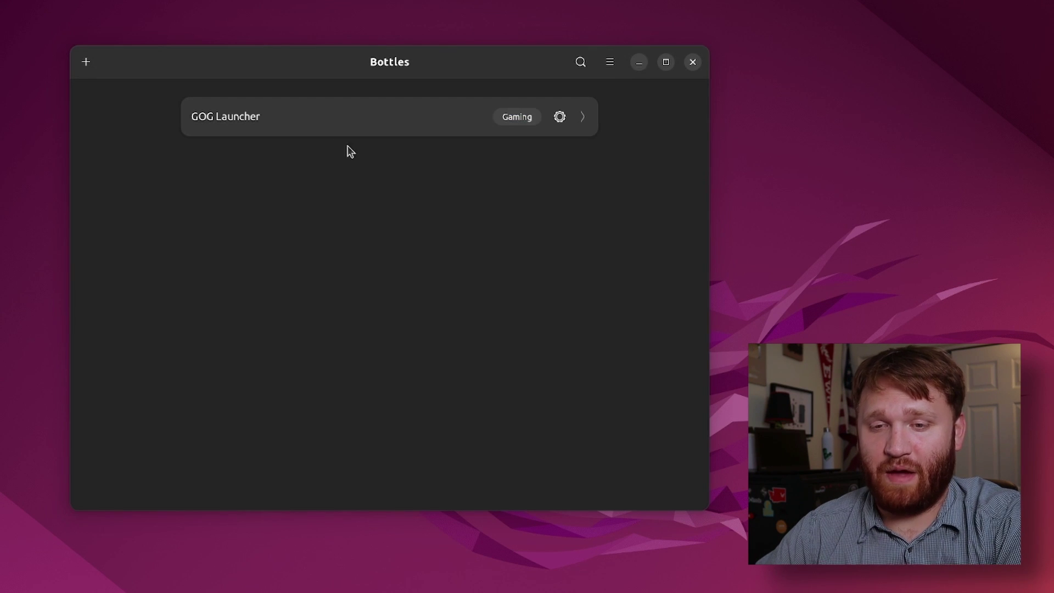
pyautogui.click(257, 117)
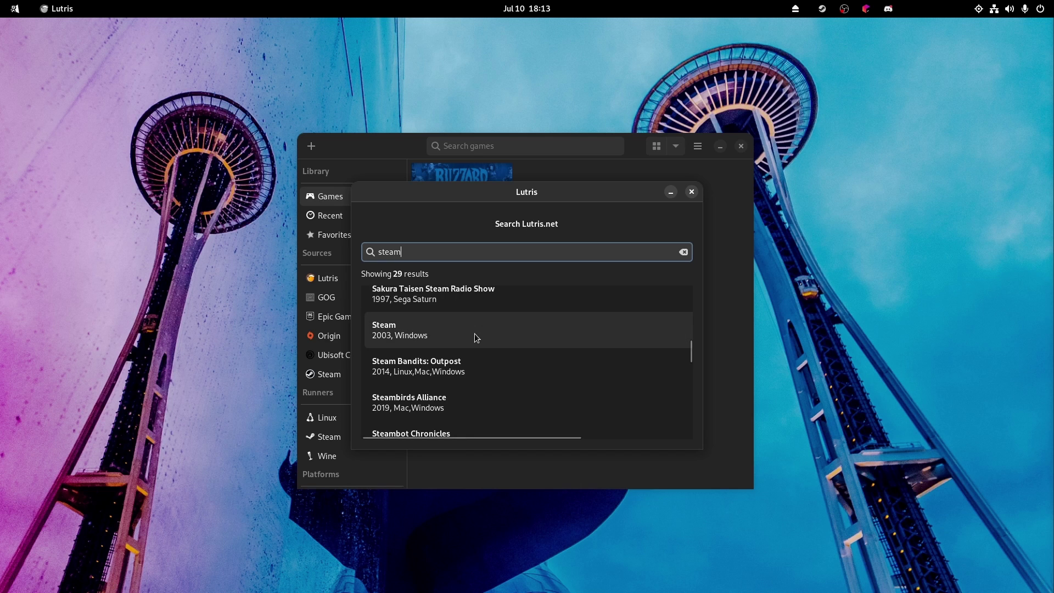
# Step: Pick Steam from the Lutris search results and set Fallout 3 to Proton 7.0-3
pyautogui.click(475, 334)
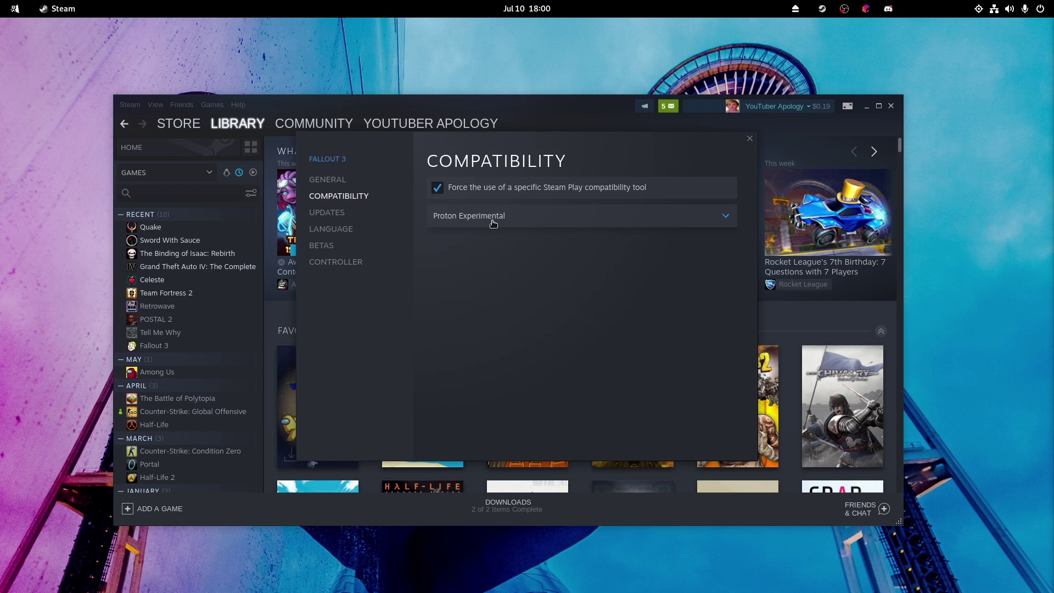
pyautogui.click(494, 217)
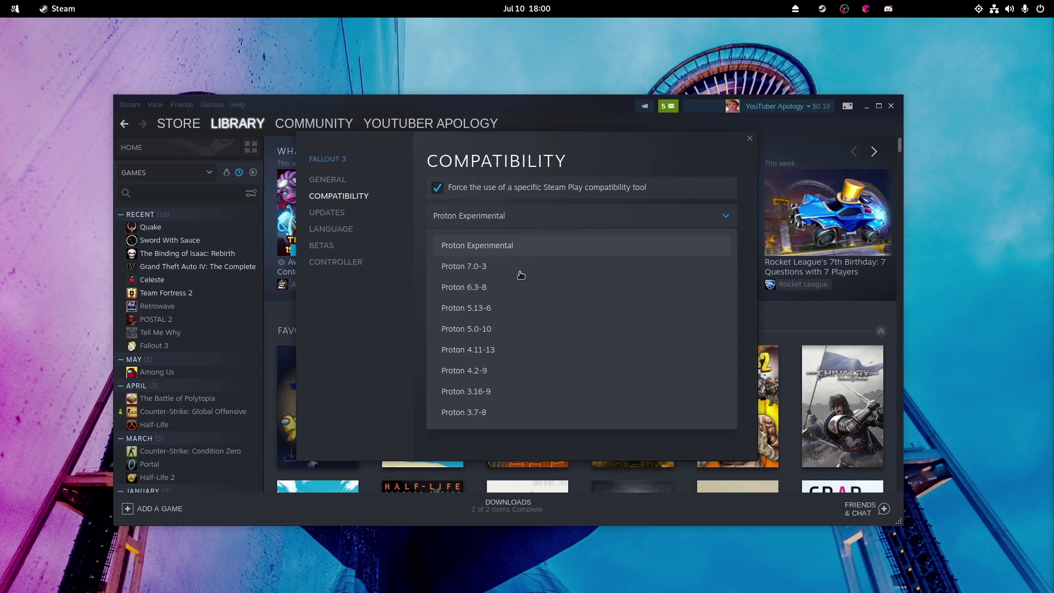
pyautogui.click(480, 268)
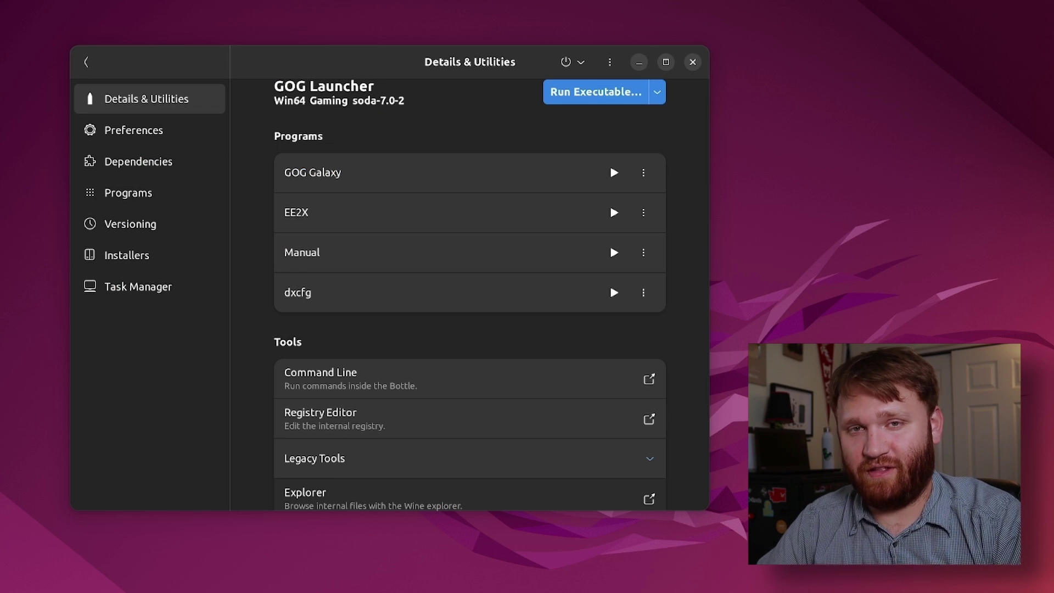